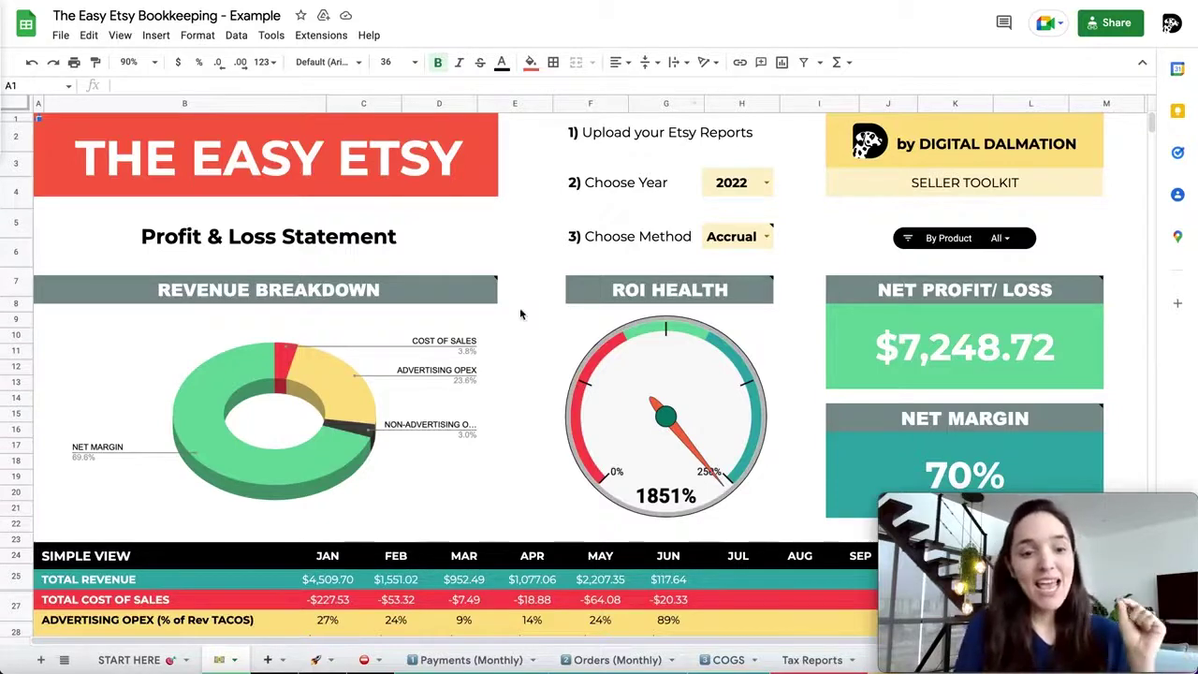
Read the START HERE sheet's instructions for downloading the Etsy reports and uploading them to the spreadsheet.
click(145, 661)
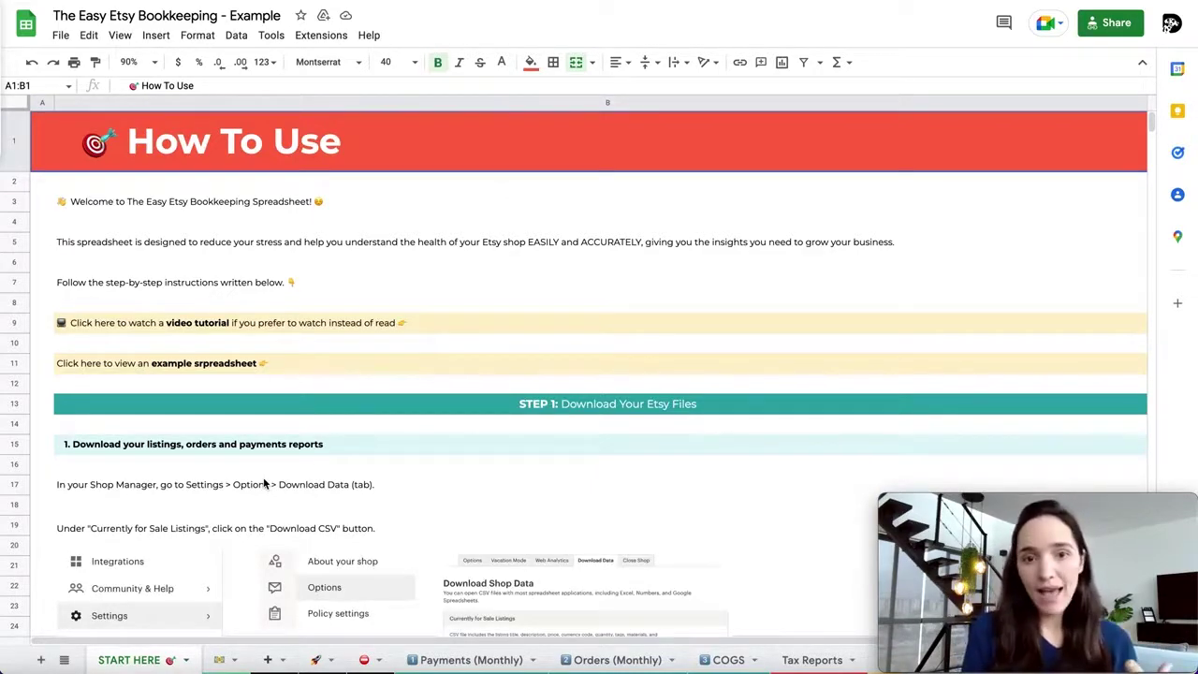
scroll(265, 483, down, 5)
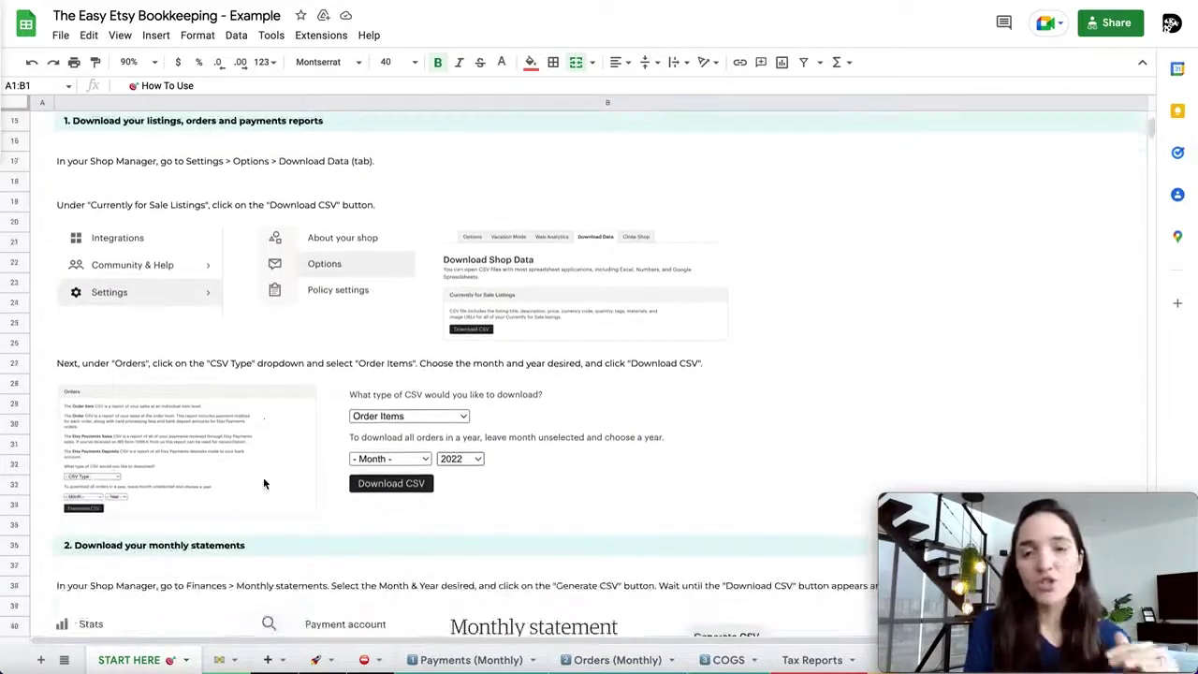
scroll(265, 483, down, 4)
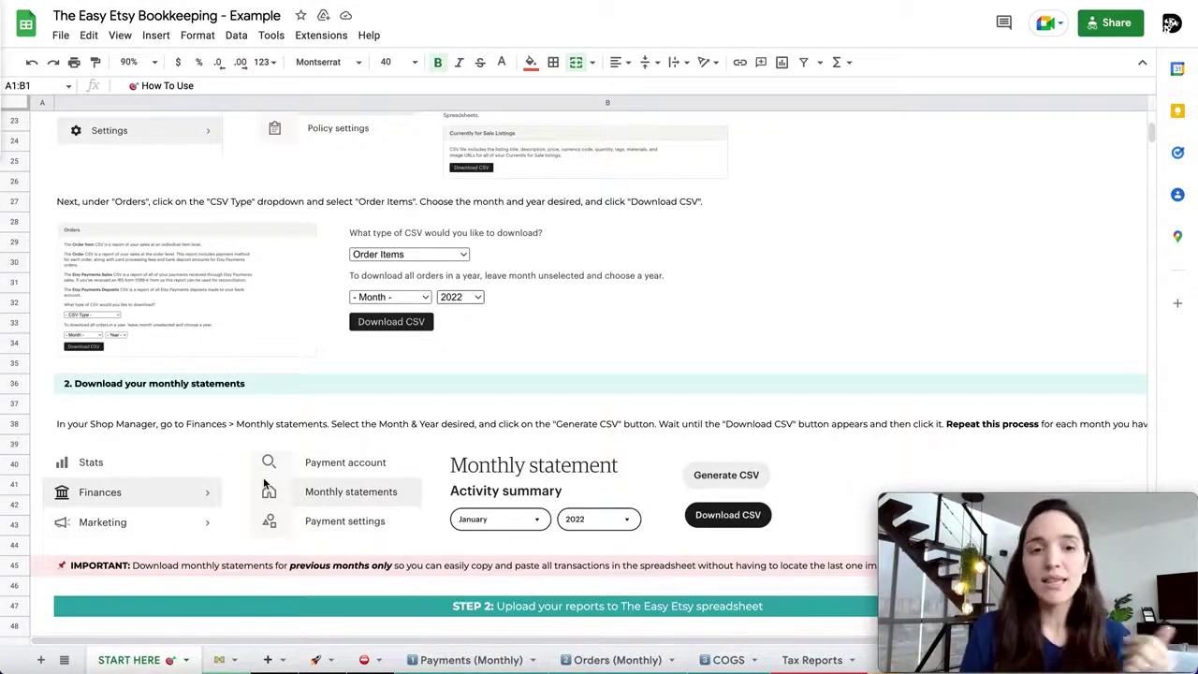
scroll(264, 483, up, 1)
scroll(264, 483, down, 5)
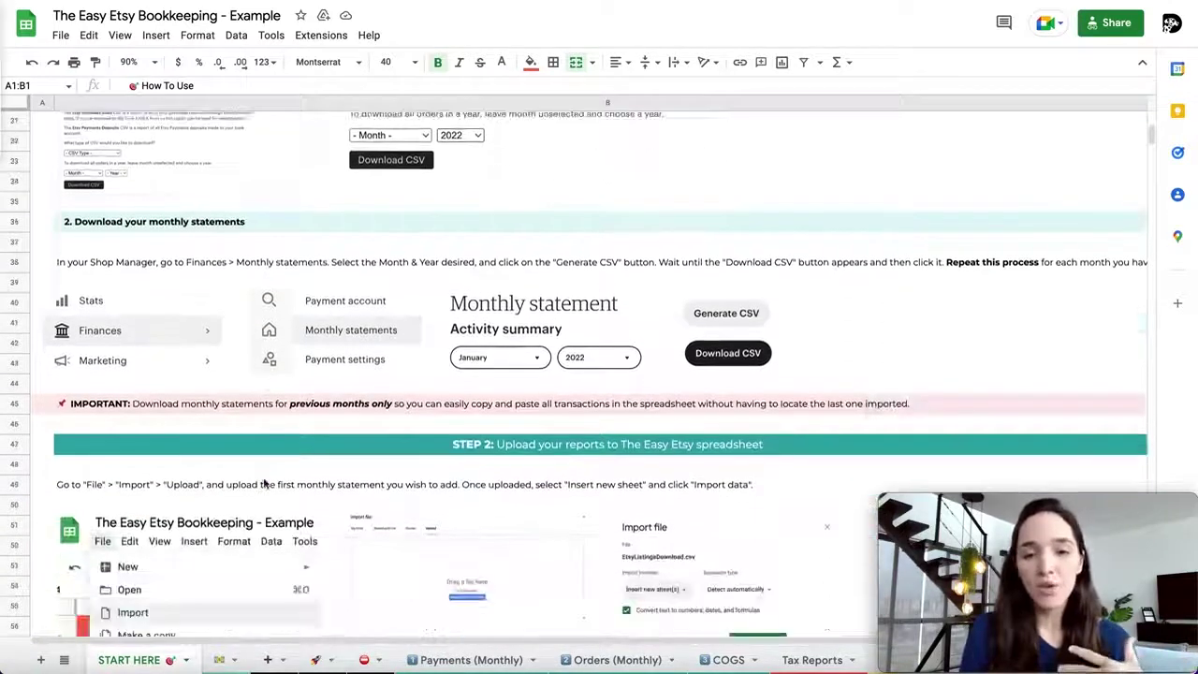
scroll(264, 483, down, 1)
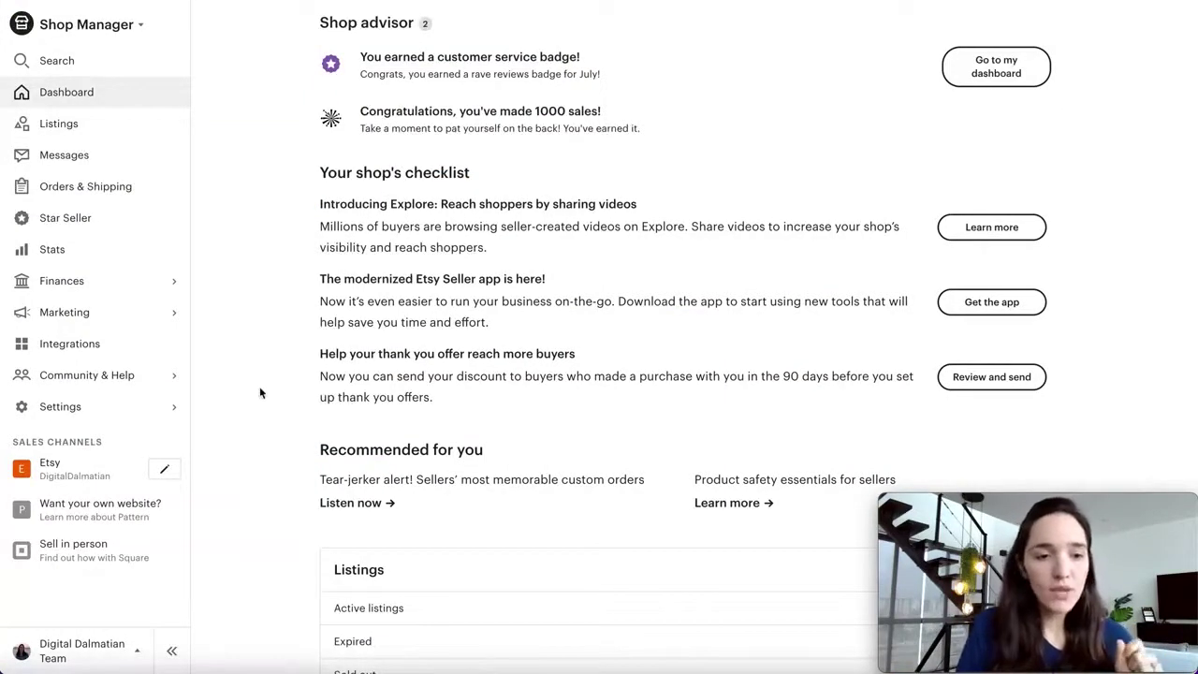
In Etsy Shop Manager, open the Download Data page of the shop's option settings.
click(81, 420)
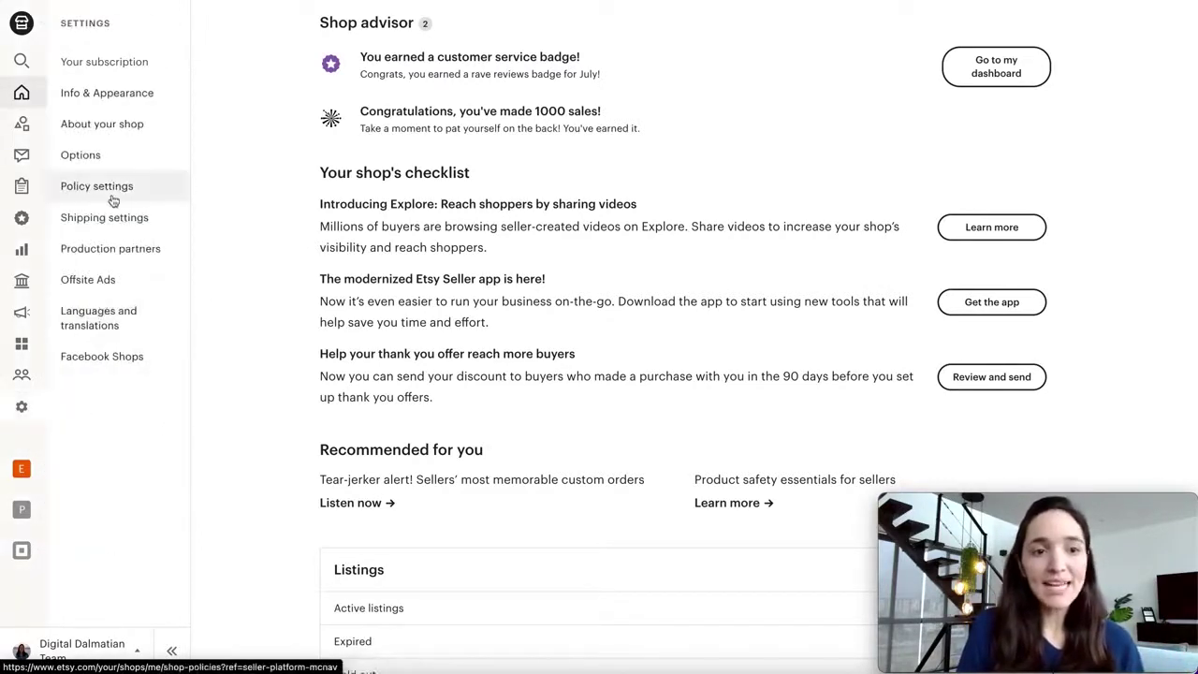
click(93, 157)
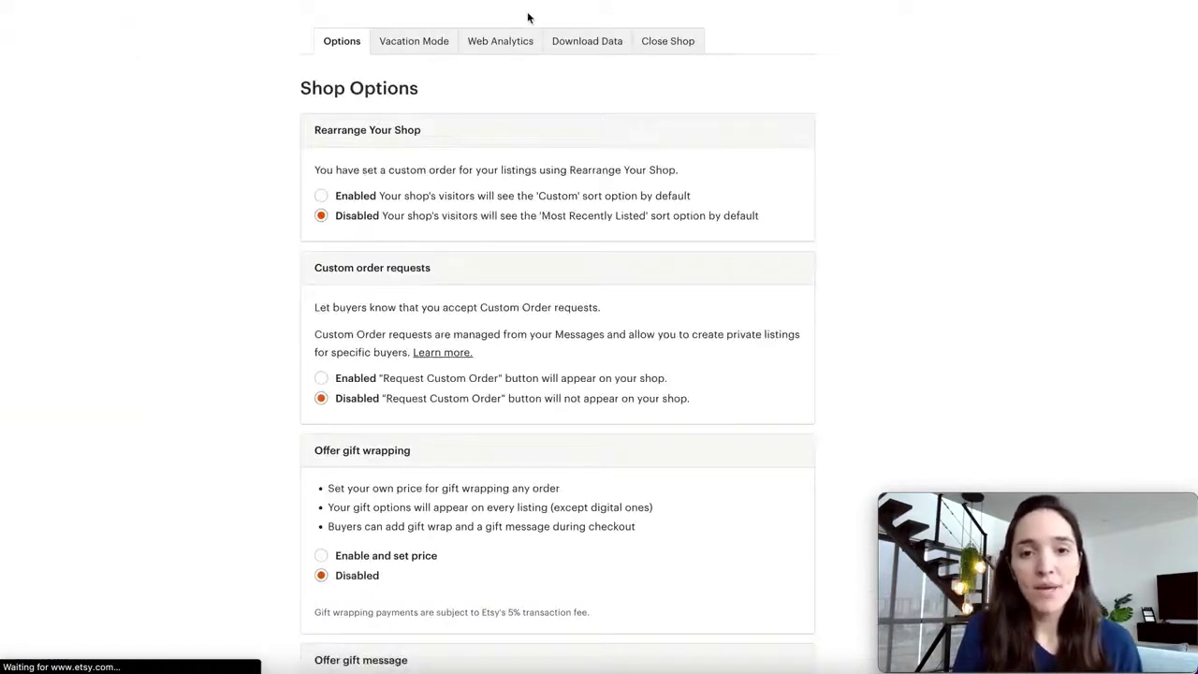
click(611, 43)
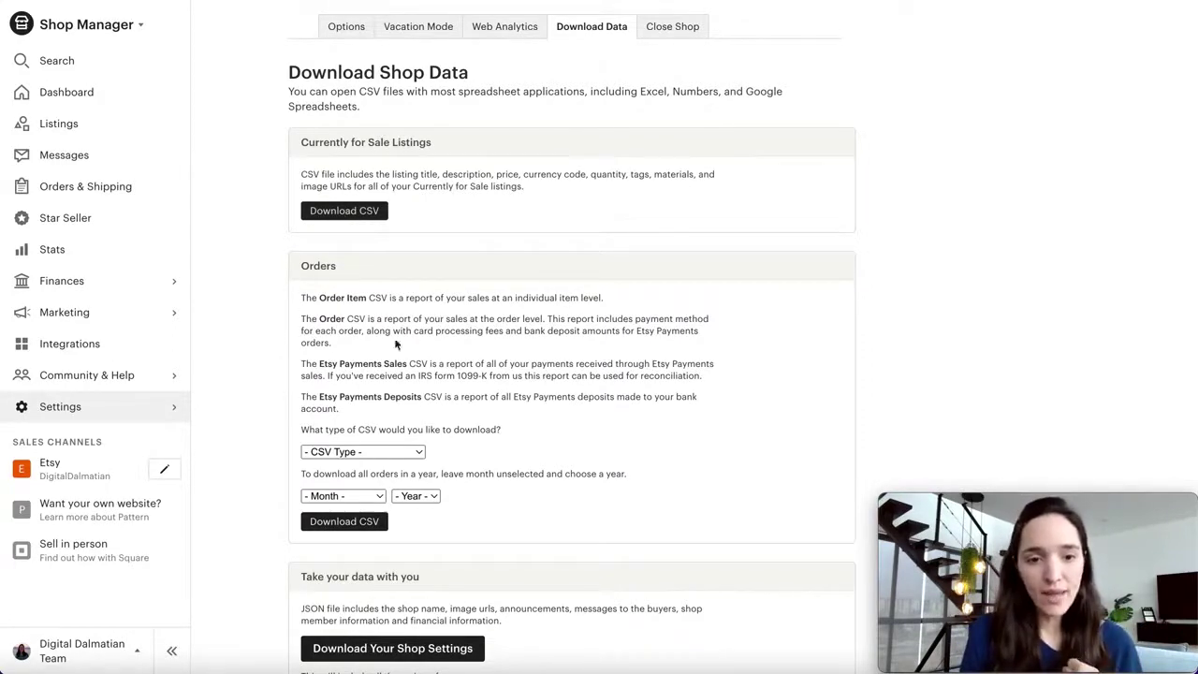
Set the orders download to the Order Items CSV type for the year 2022, leaving the month unselected.
click(421, 453)
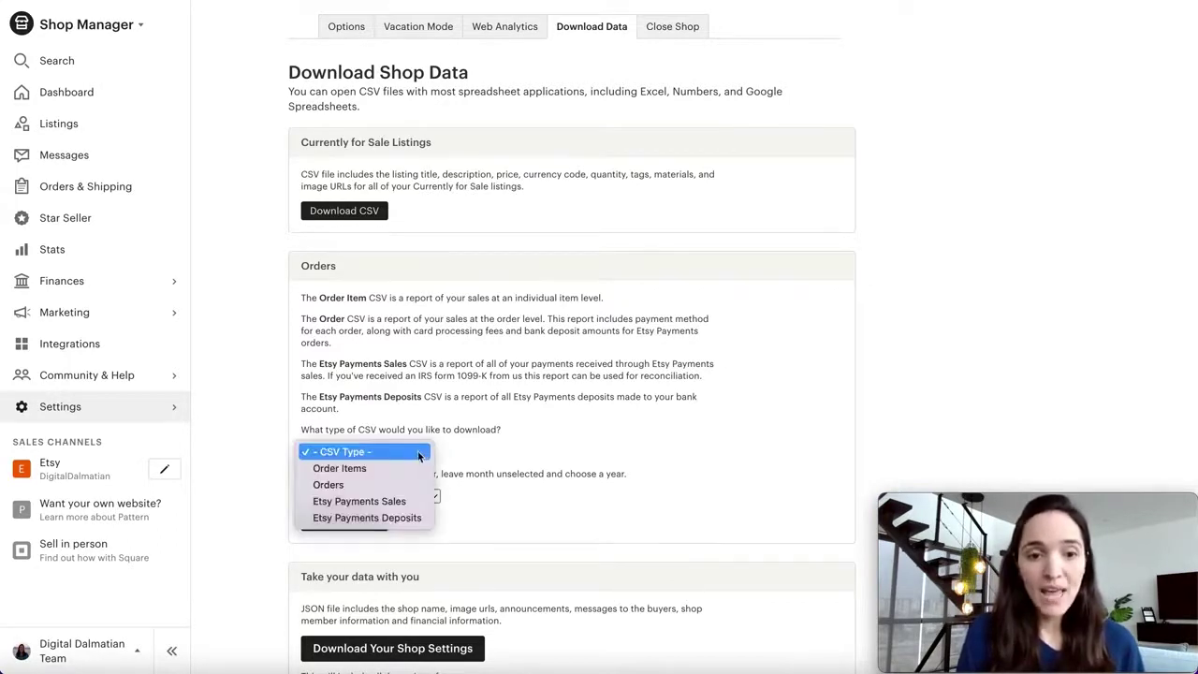
click(402, 469)
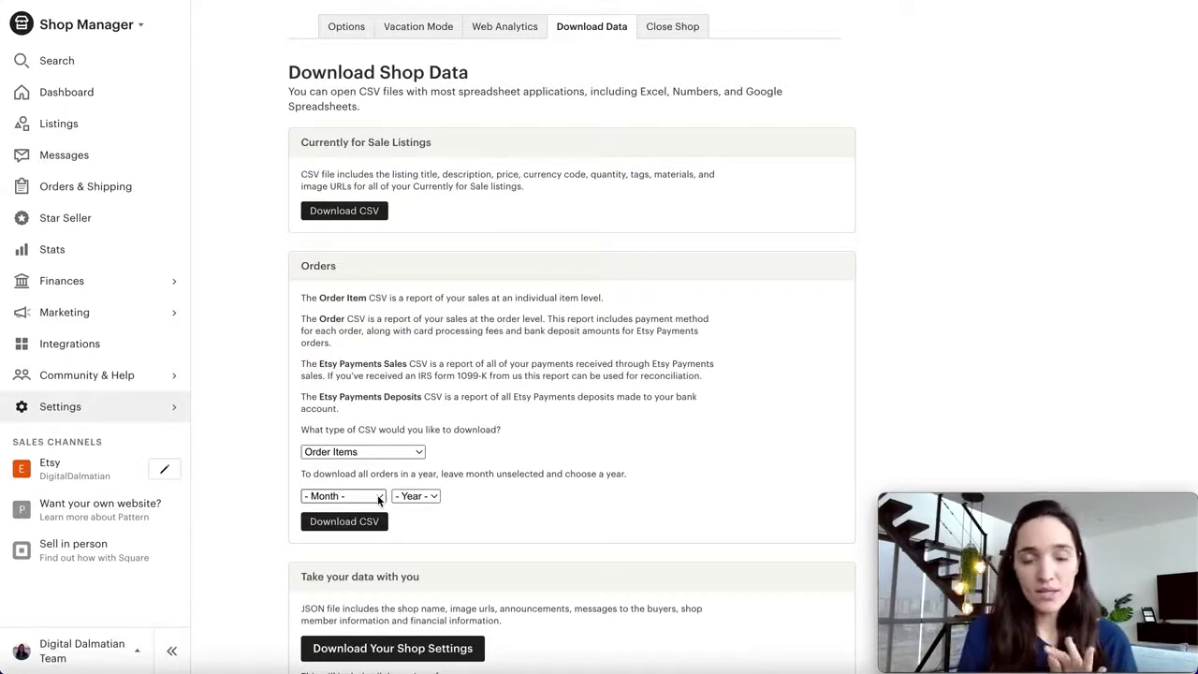
click(410, 497)
click(415, 514)
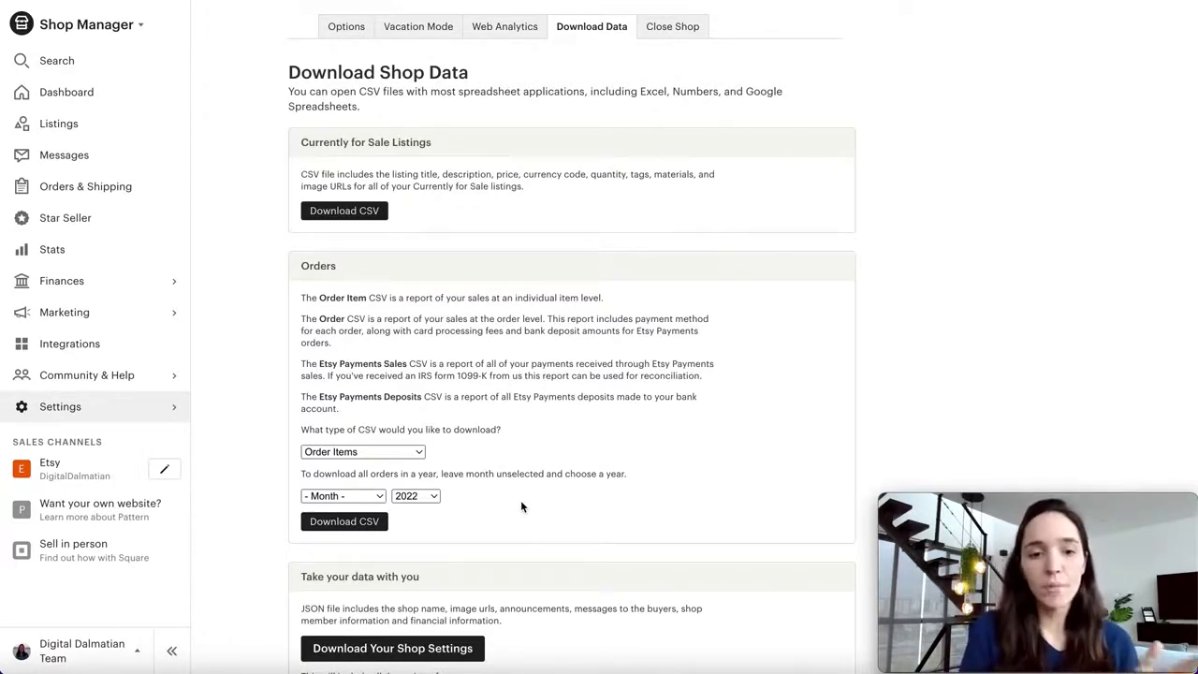
click(379, 497)
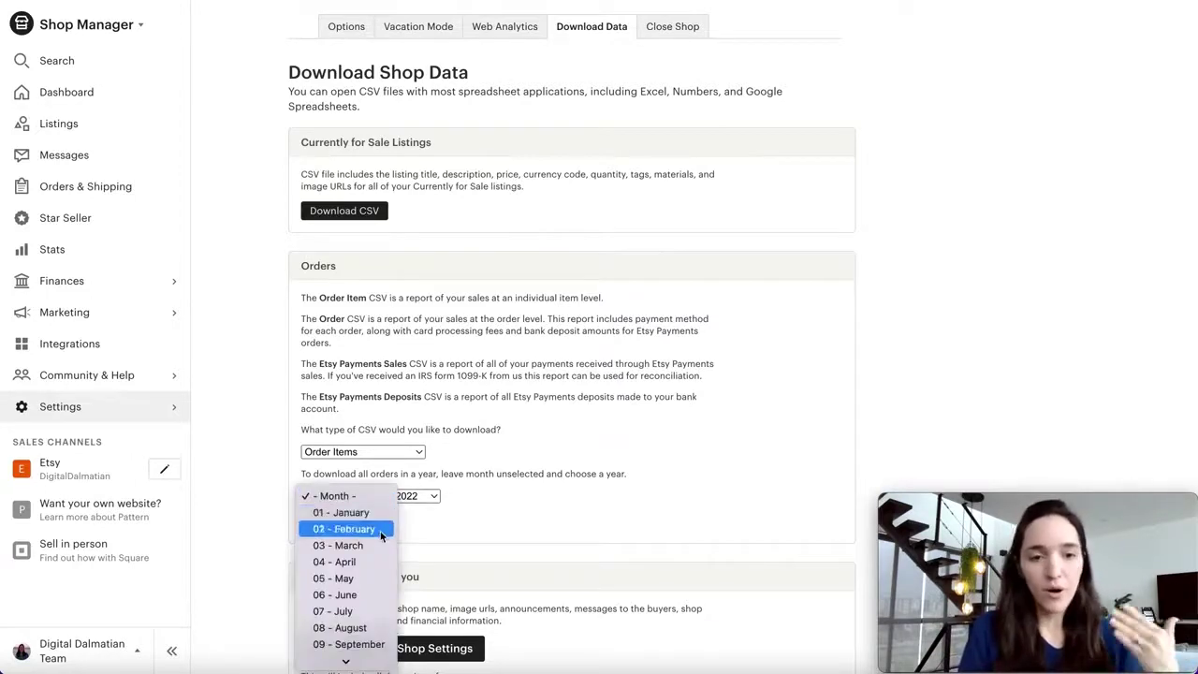
click(473, 528)
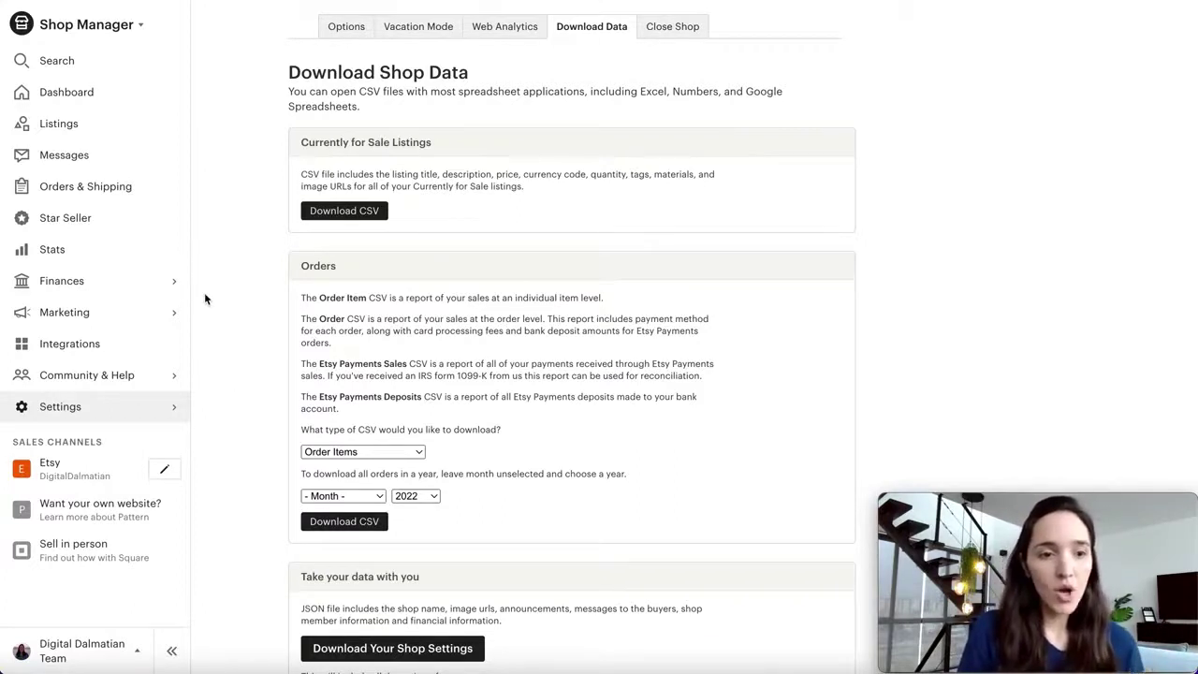
Open the shop's monthly statement in the finances area and review the months available for 2022.
click(115, 286)
click(134, 104)
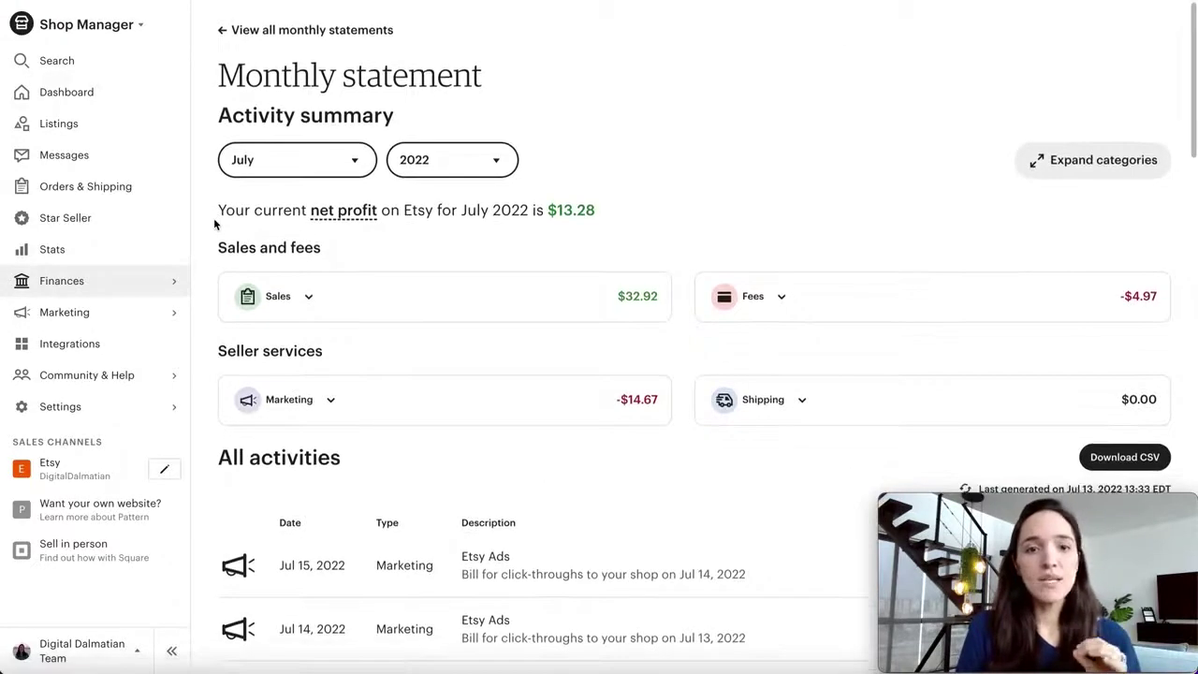
scroll(213, 223, down, 1)
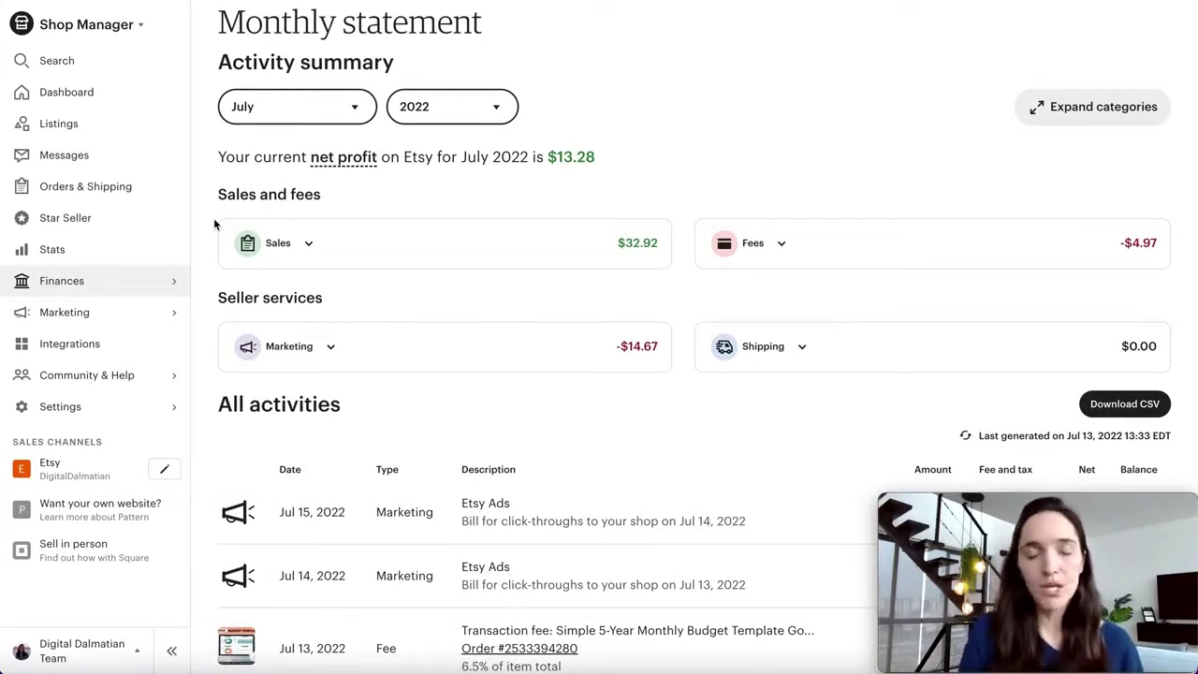
click(346, 120)
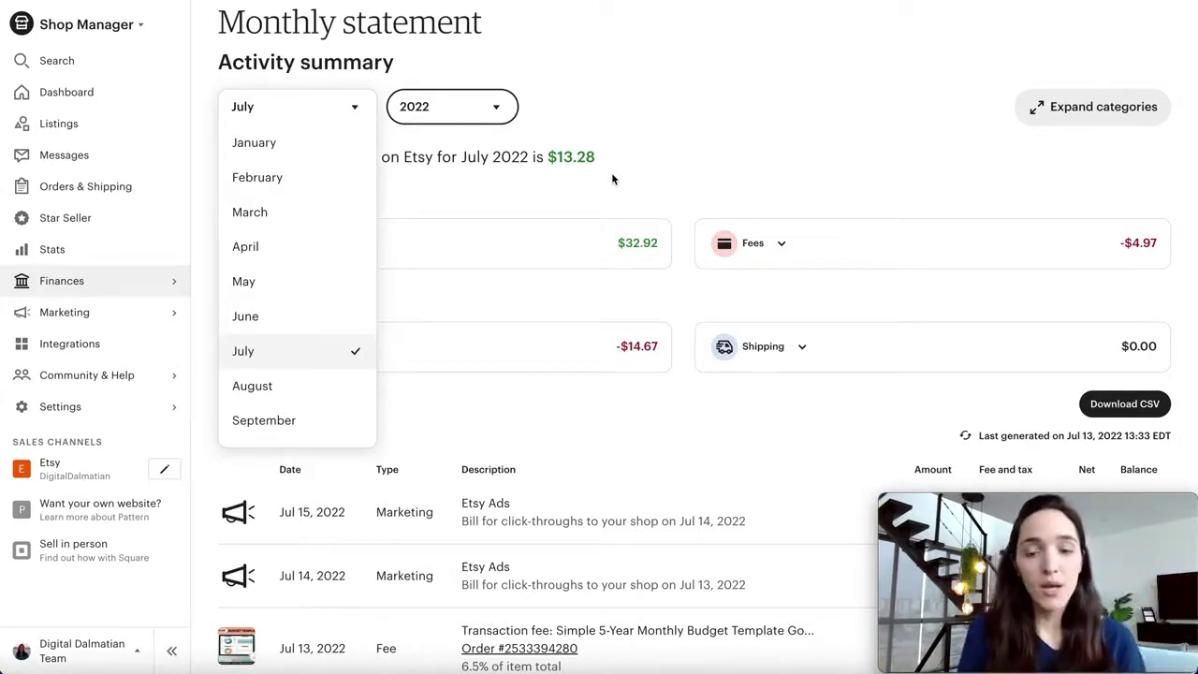
click(662, 103)
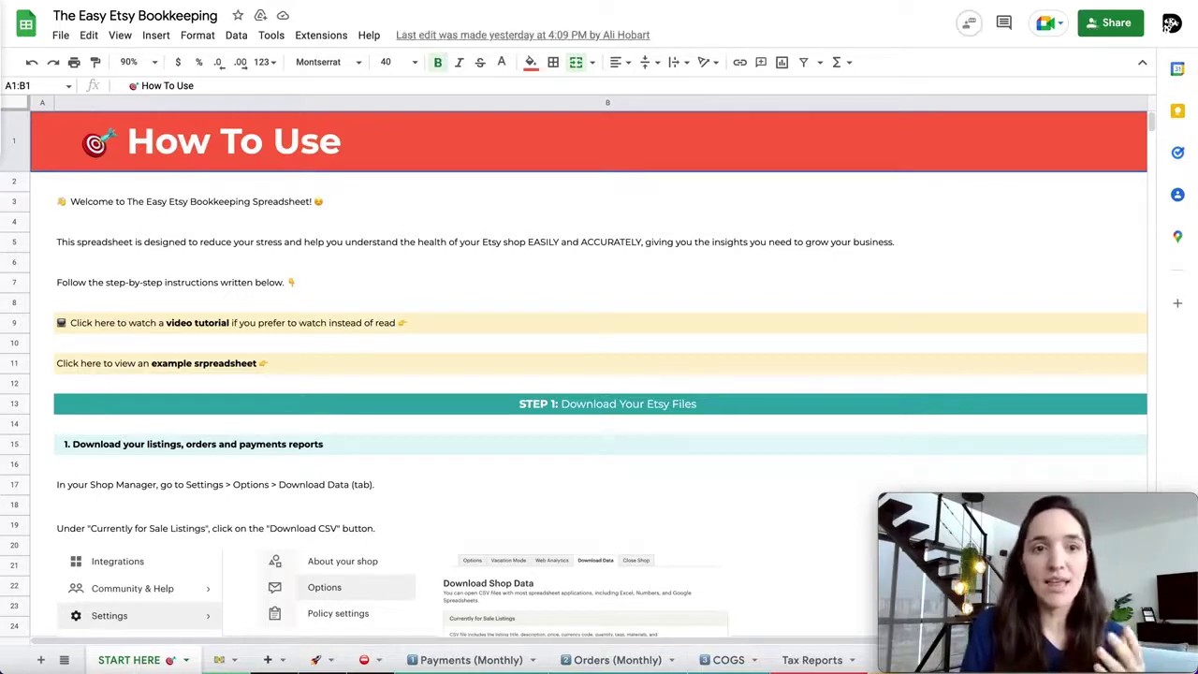
In the blank The Easy Etsy Bookkeeping spreadsheet, review the profit and loss, additional income and advertising expense sheets, then return to START HERE.
click(221, 660)
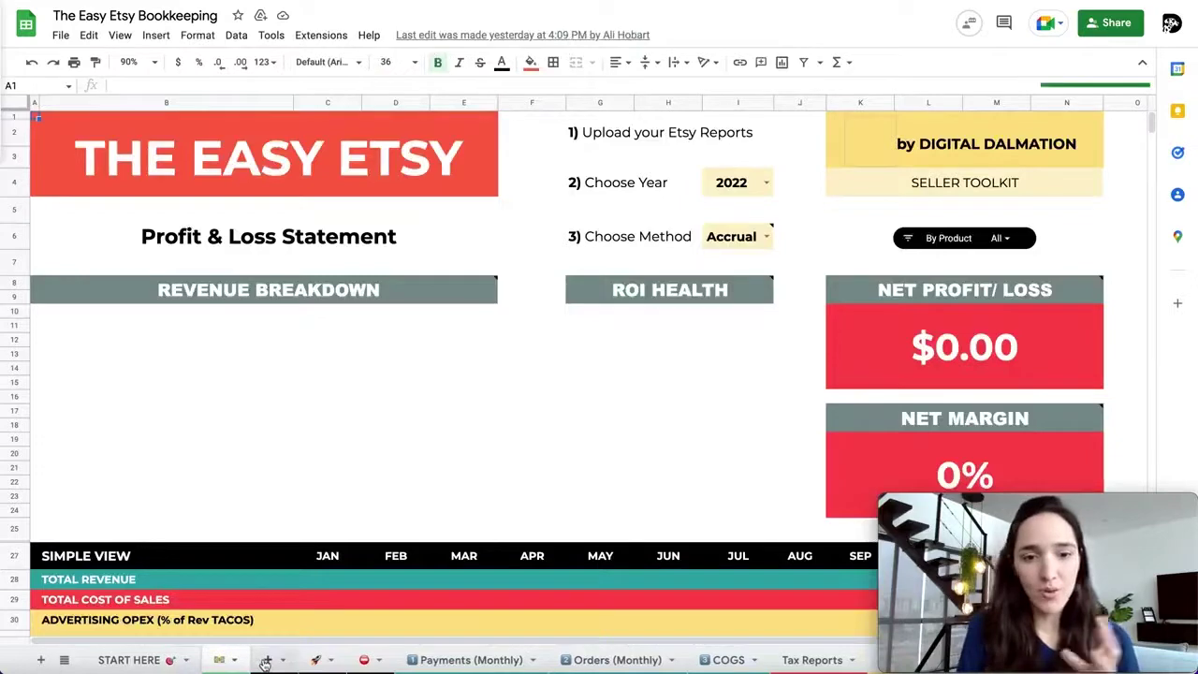
click(266, 660)
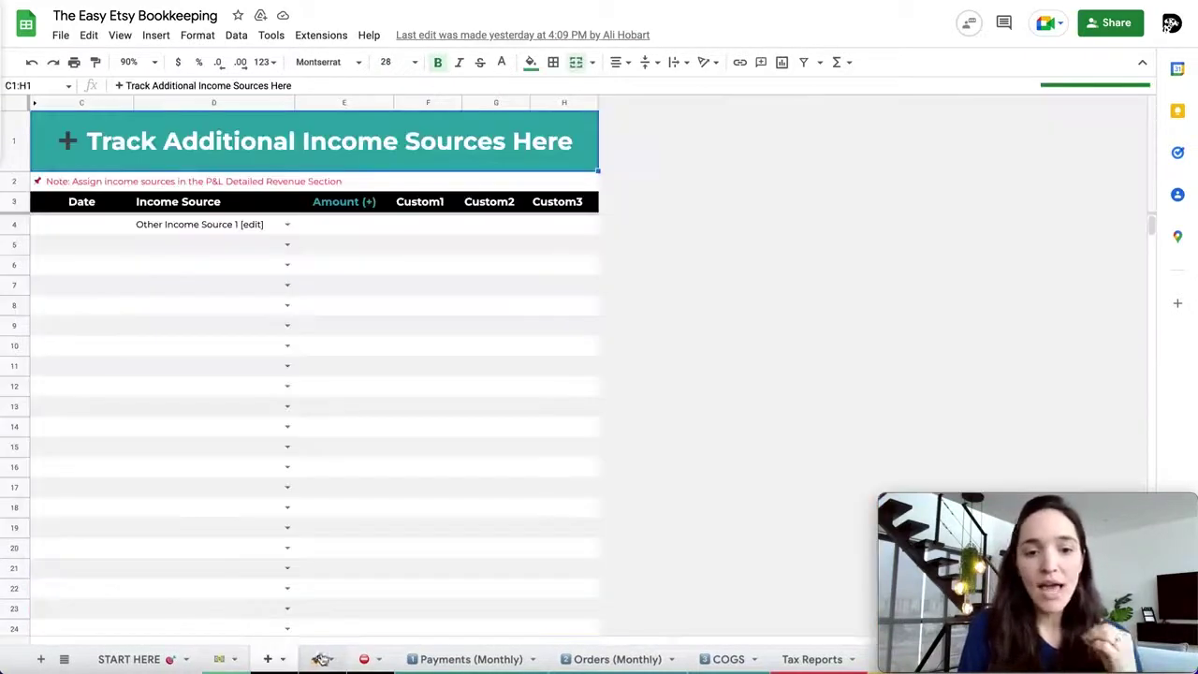
click(317, 660)
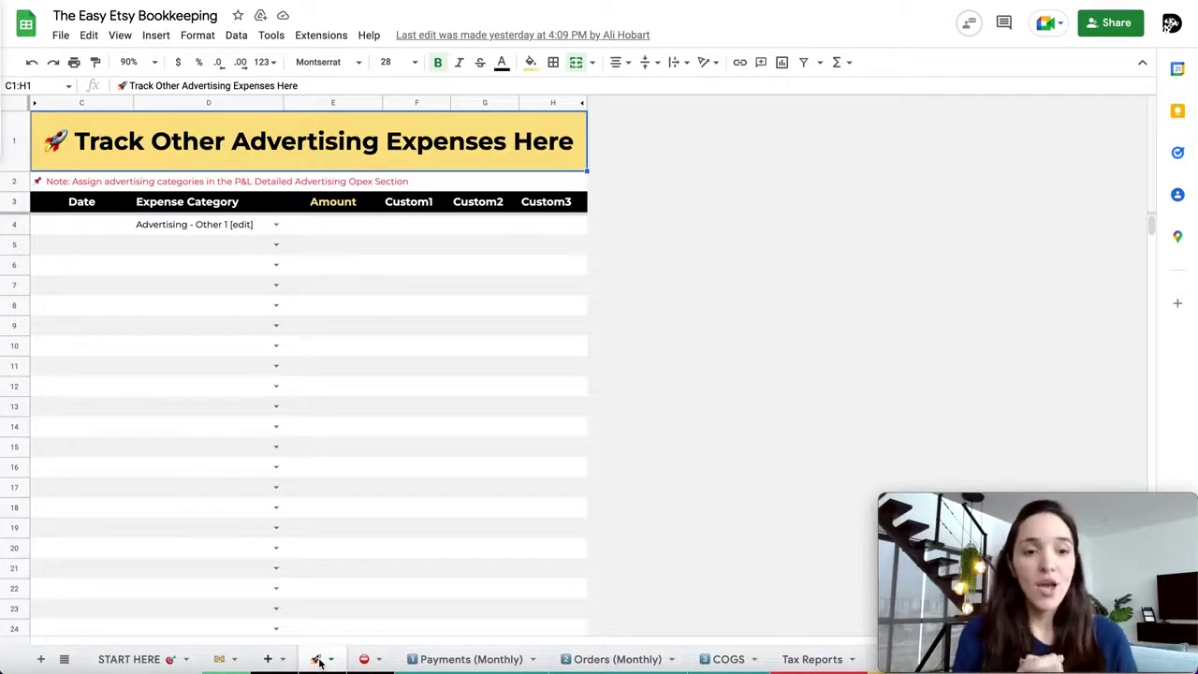
click(136, 660)
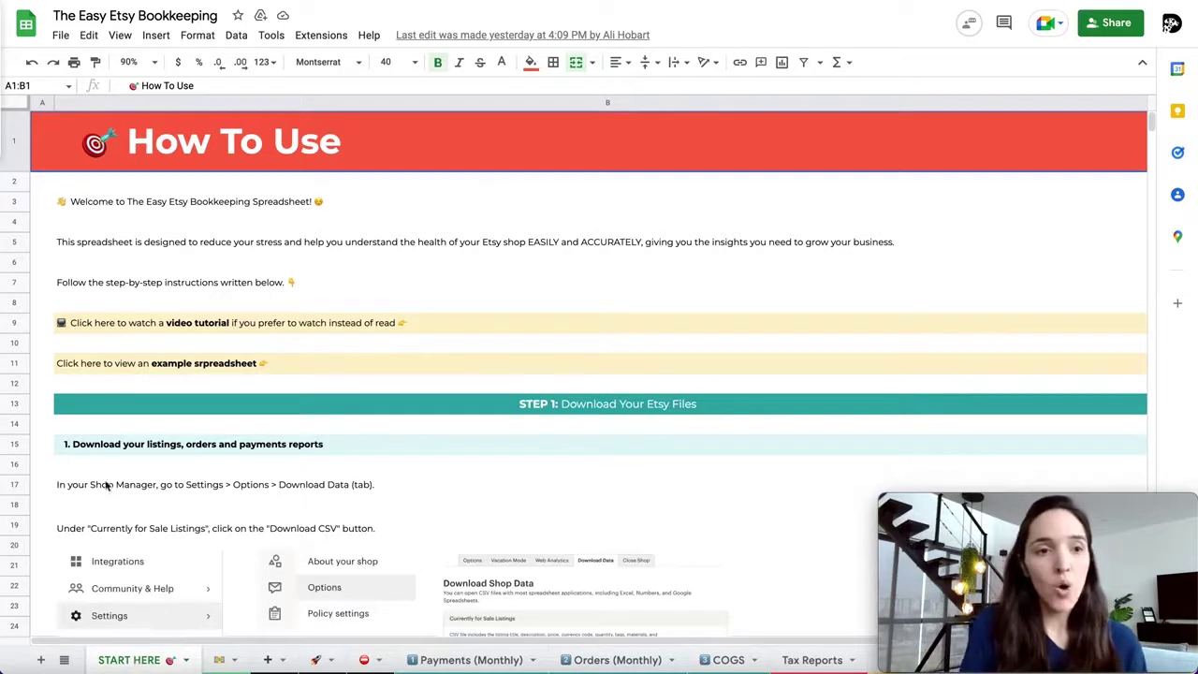
Upload etsy_statement_2022_1.csv from the Etsy Statements folder as the file to import into the spreadsheet.
click(62, 36)
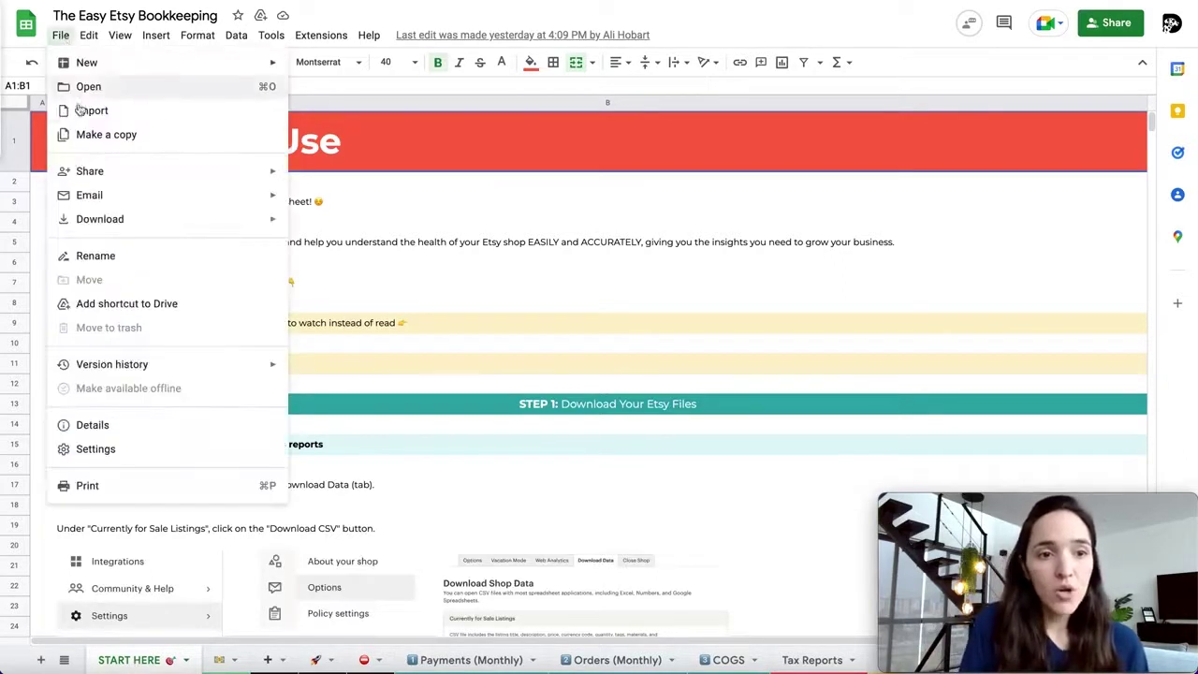
click(97, 111)
click(482, 152)
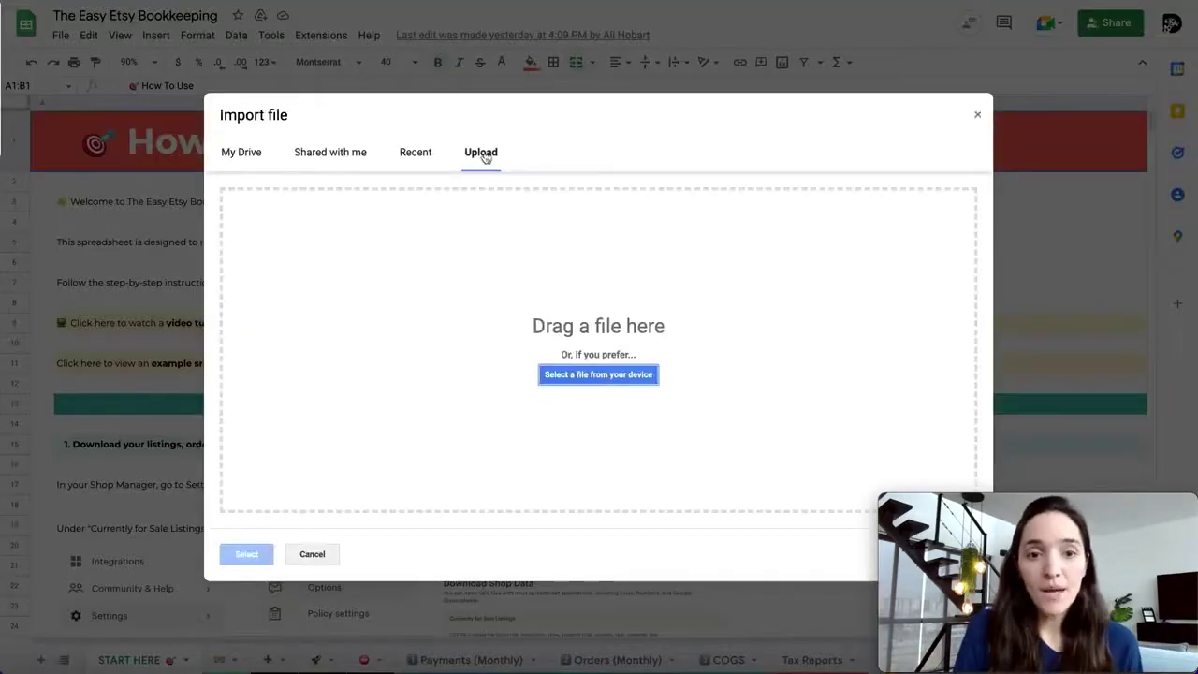
key(super+Tab)
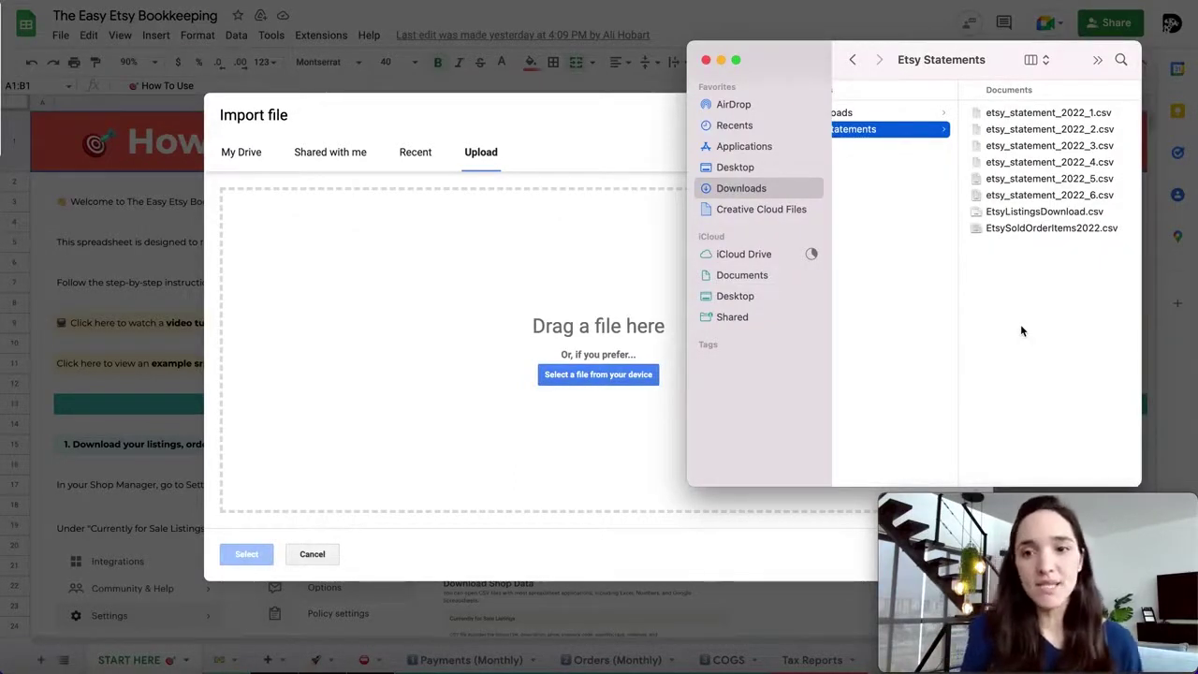
click(1048, 114)
drag(904, 113, 548, 309)
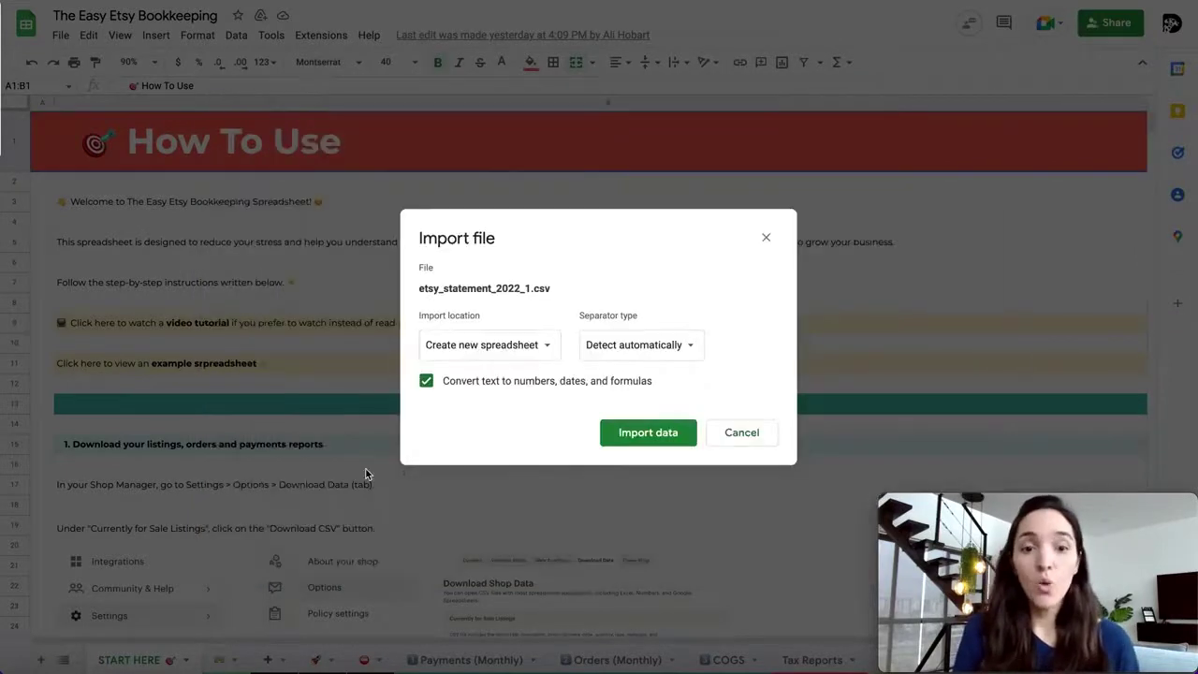
Import the uploaded January statement with the import location set to Insert new sheet(s).
click(513, 348)
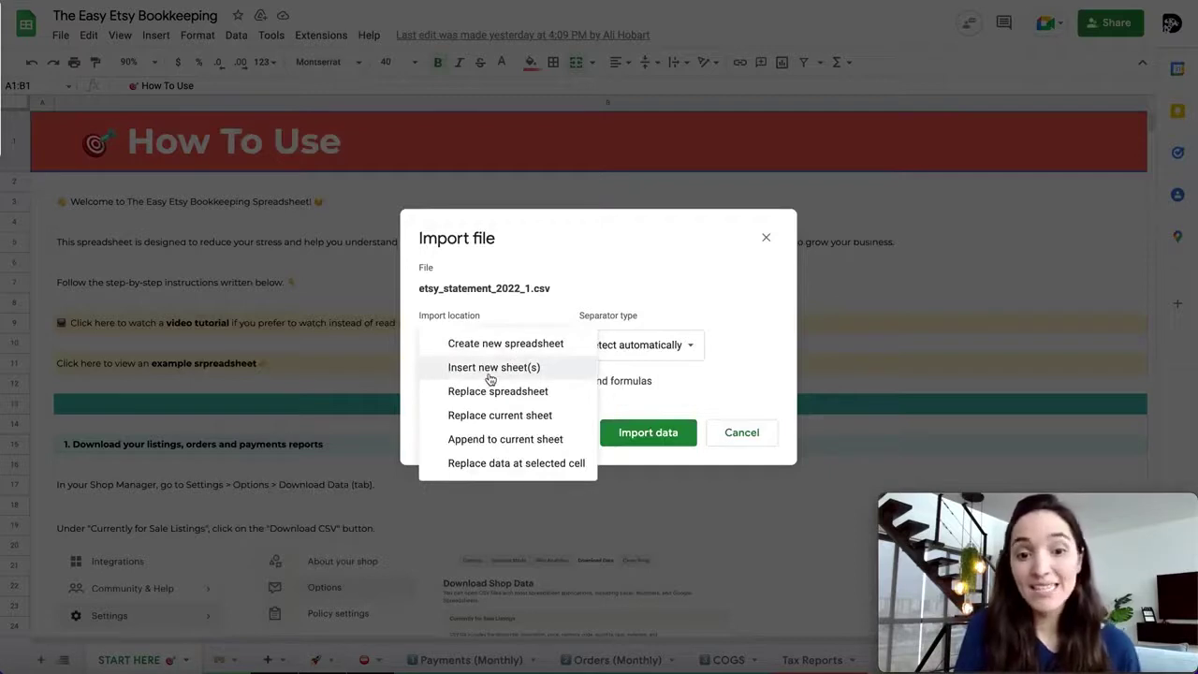
click(490, 378)
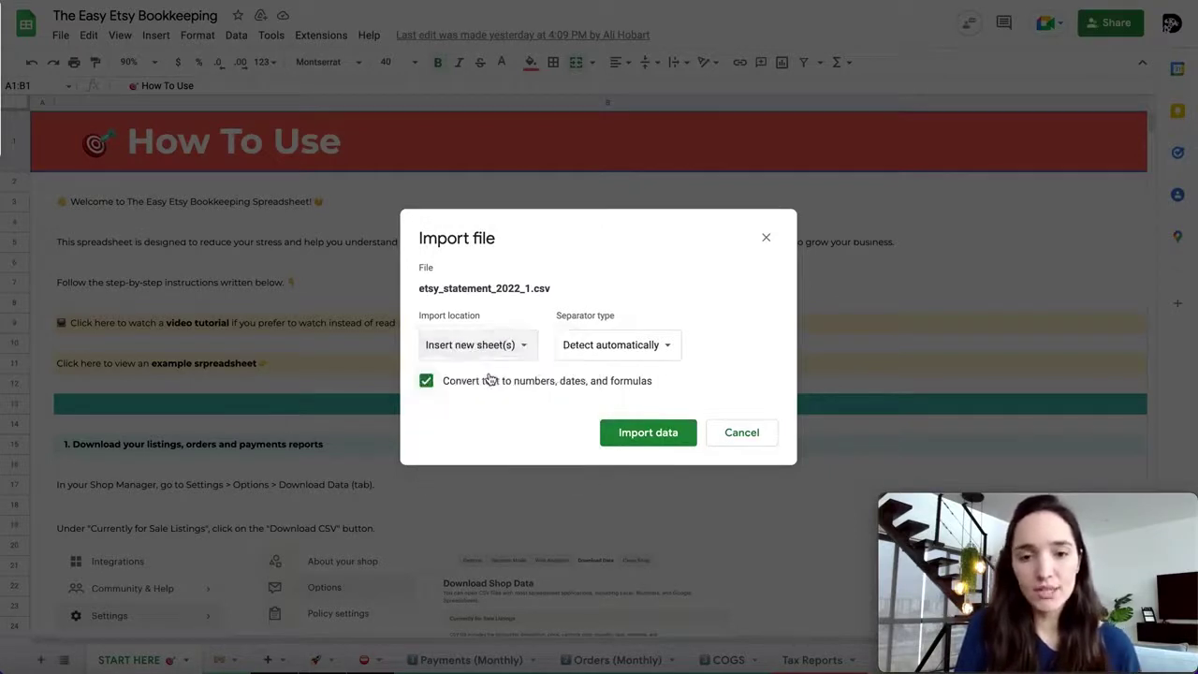
click(658, 437)
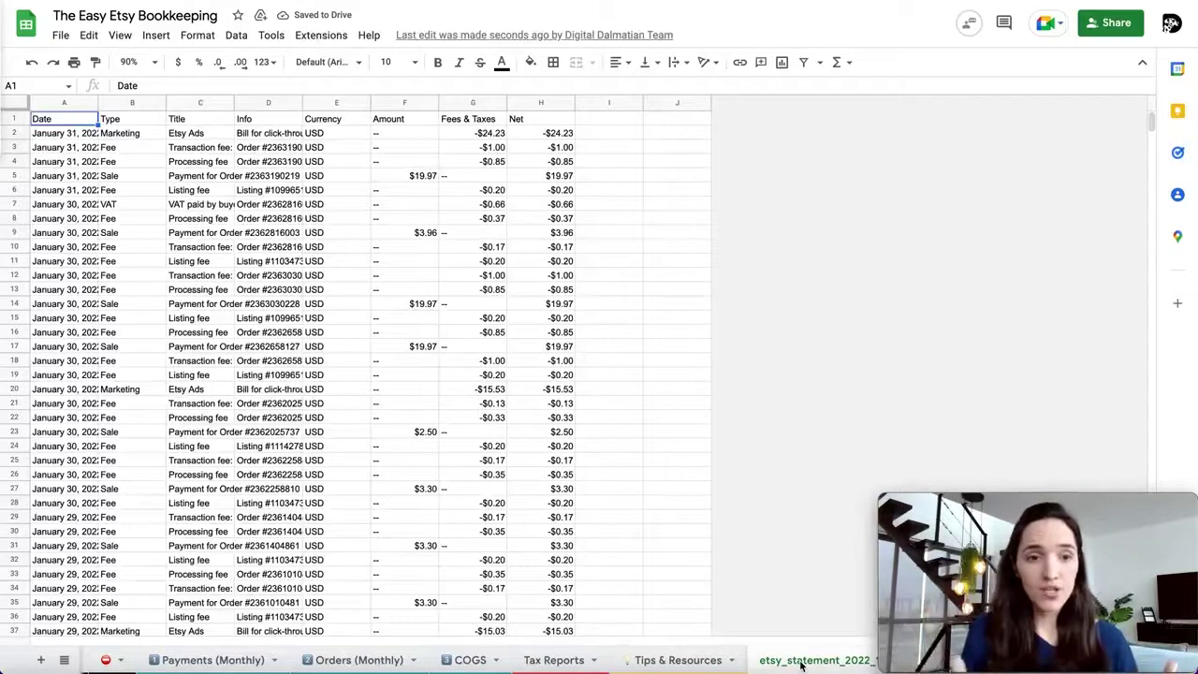
Select and copy all transaction rows of the imported January statement without the header, range A2:H1162.
click(63, 136)
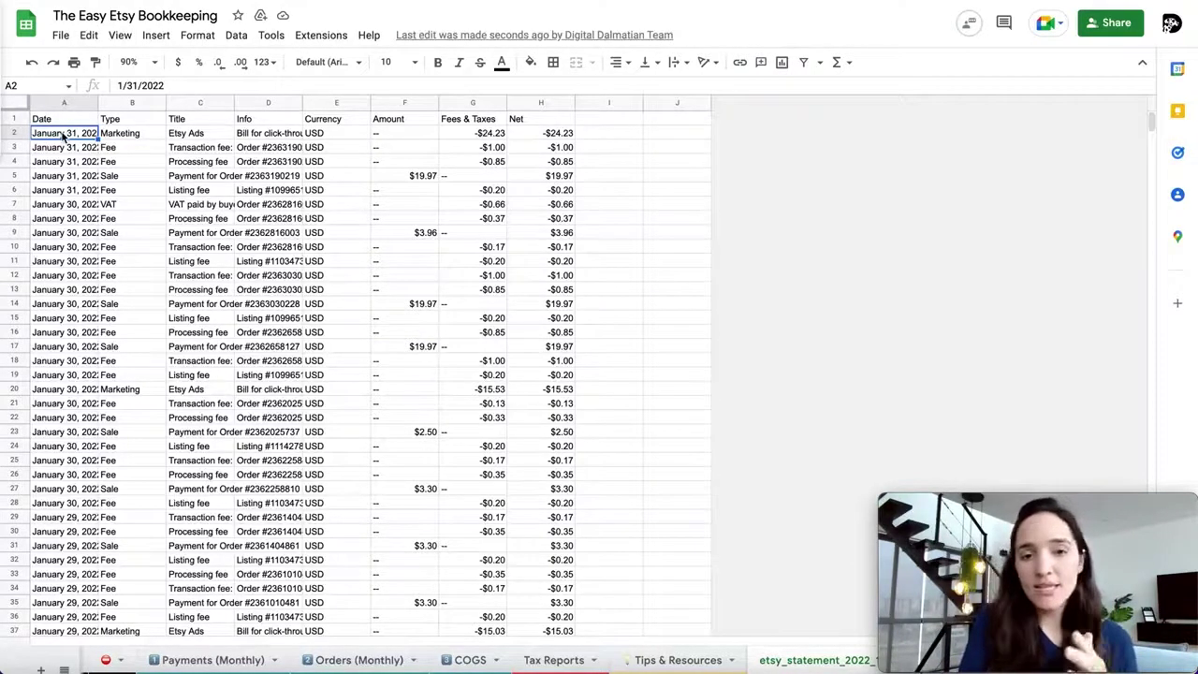
drag(63, 136, 548, 621)
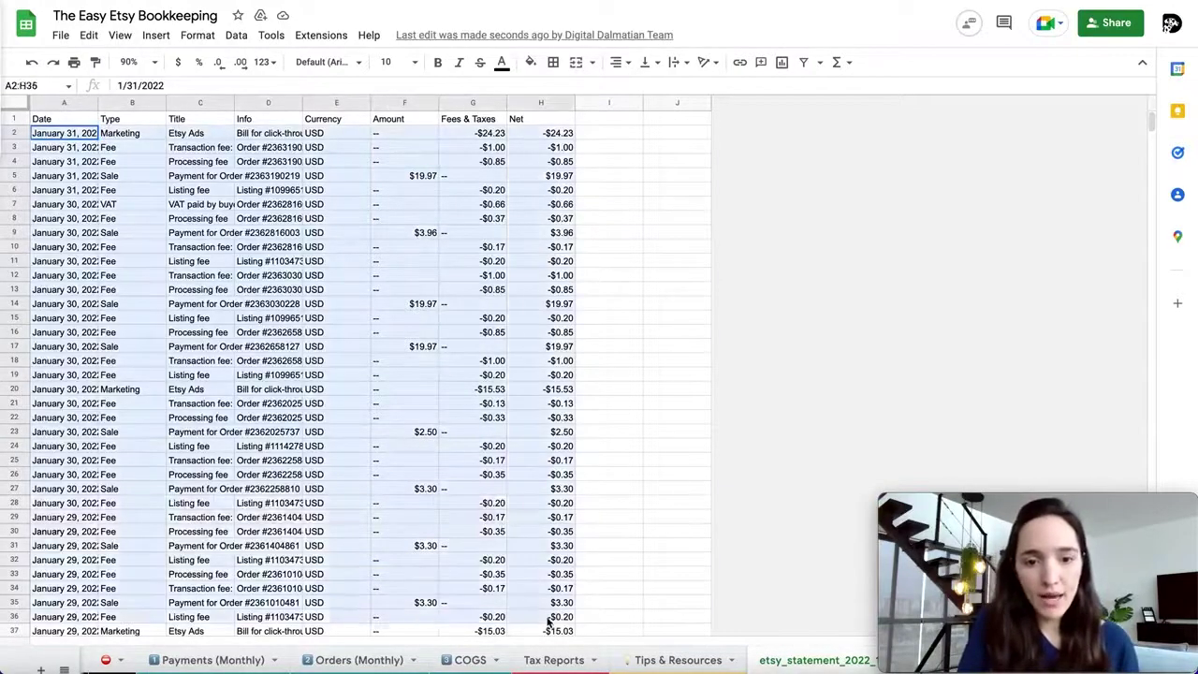
key(ctrl+shift+Down)
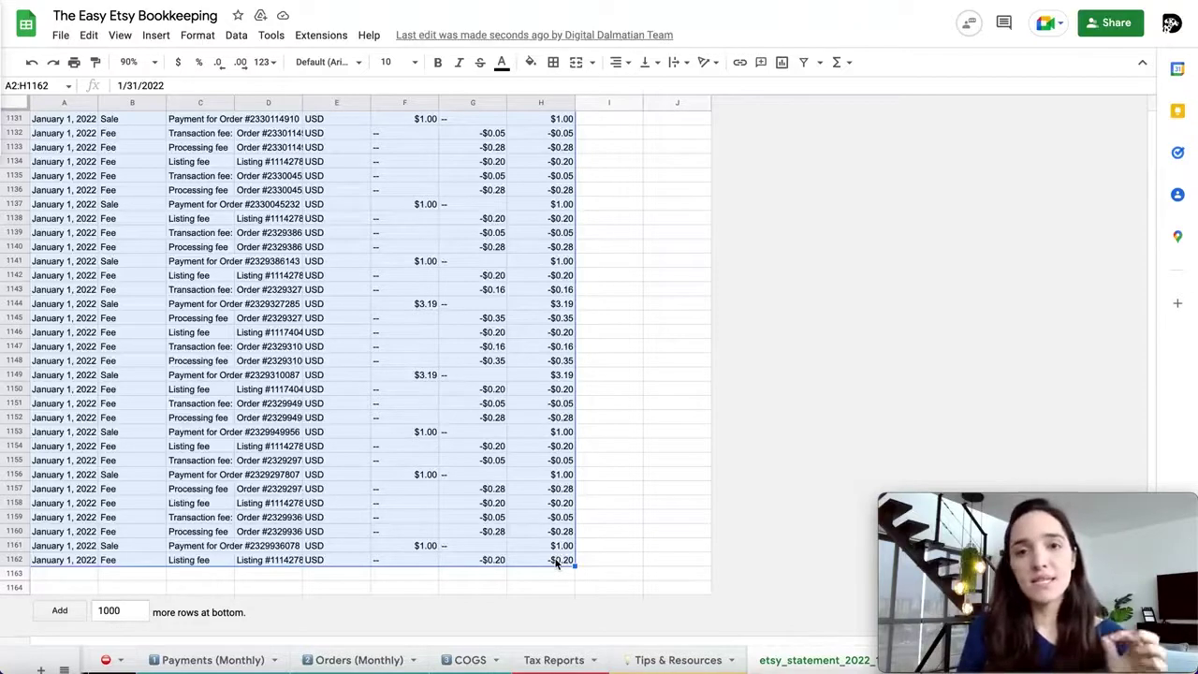
right_click(398, 391)
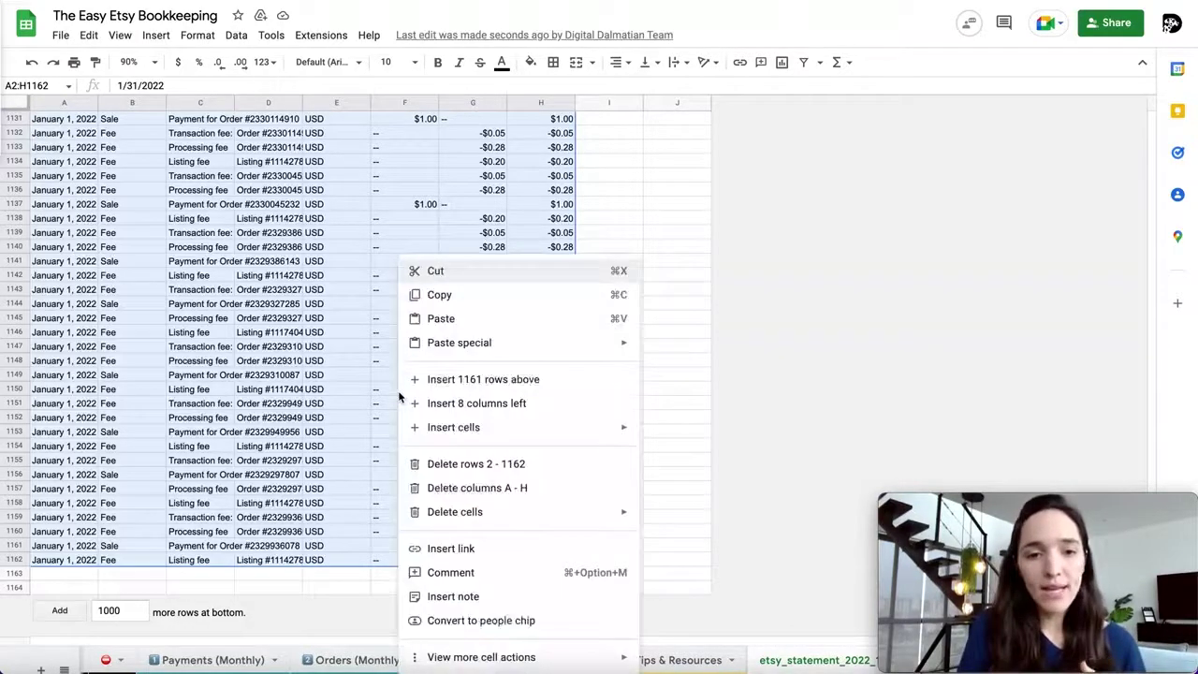
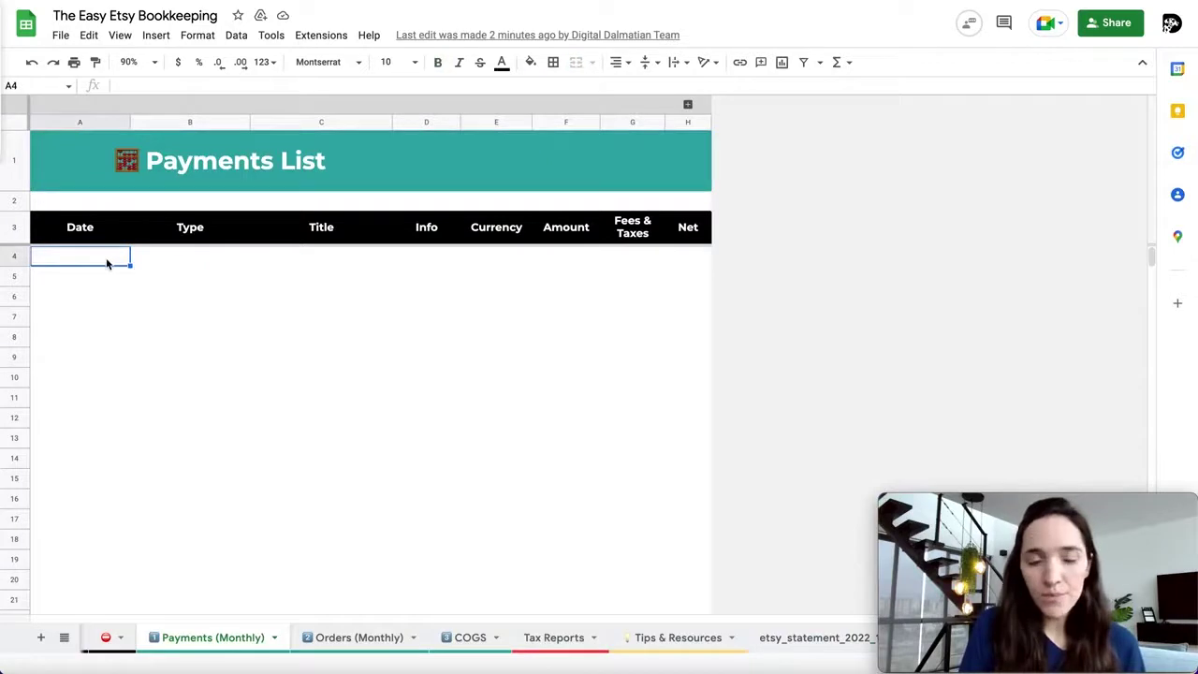
Paste the copied January transactions as values only into the Payments (Monthly) sheet starting at cell A4, and check the end of the list.
right_click(106, 264)
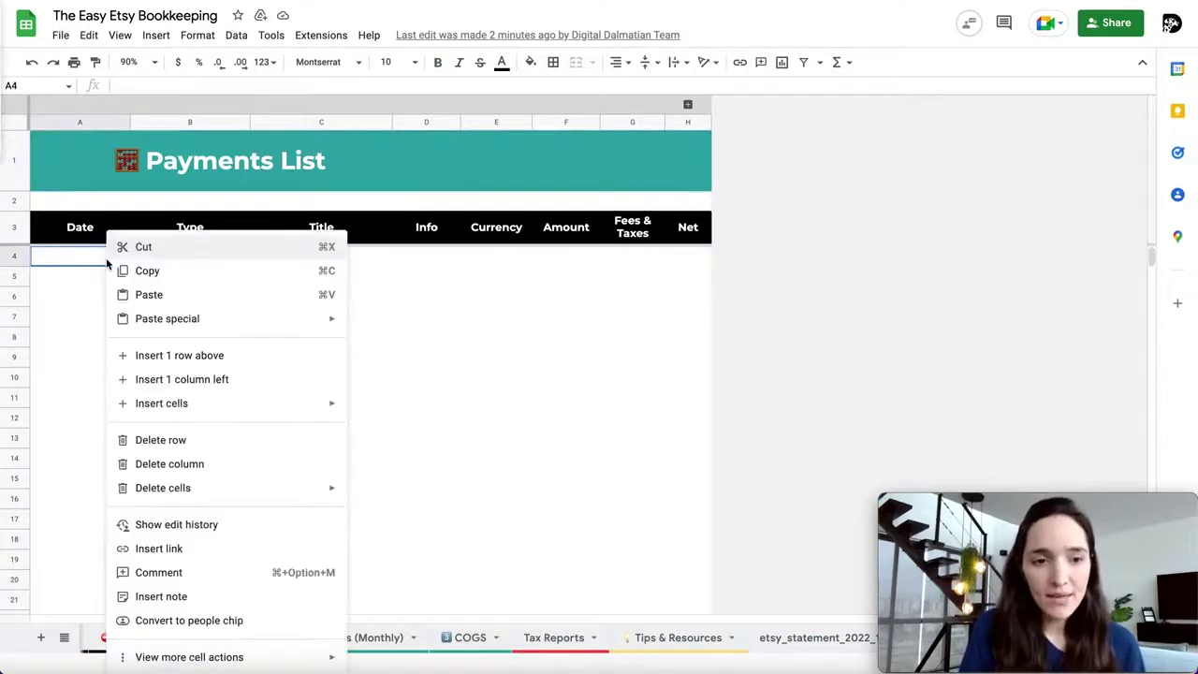
mouse_move(196, 324)
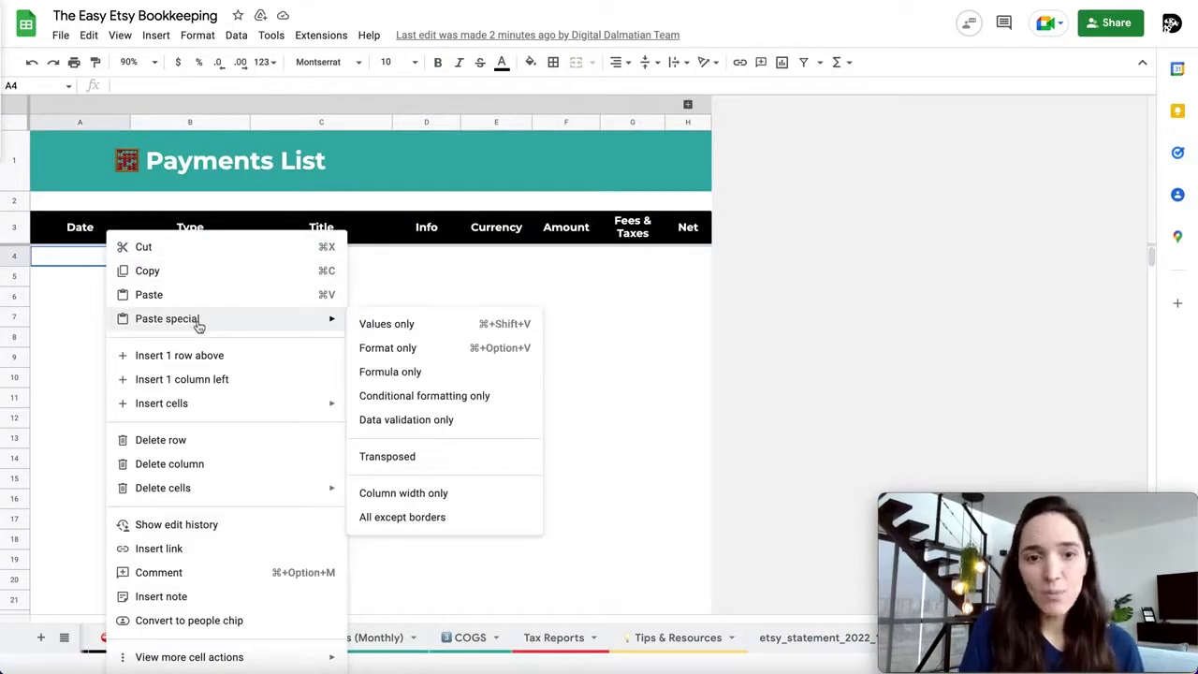
click(442, 324)
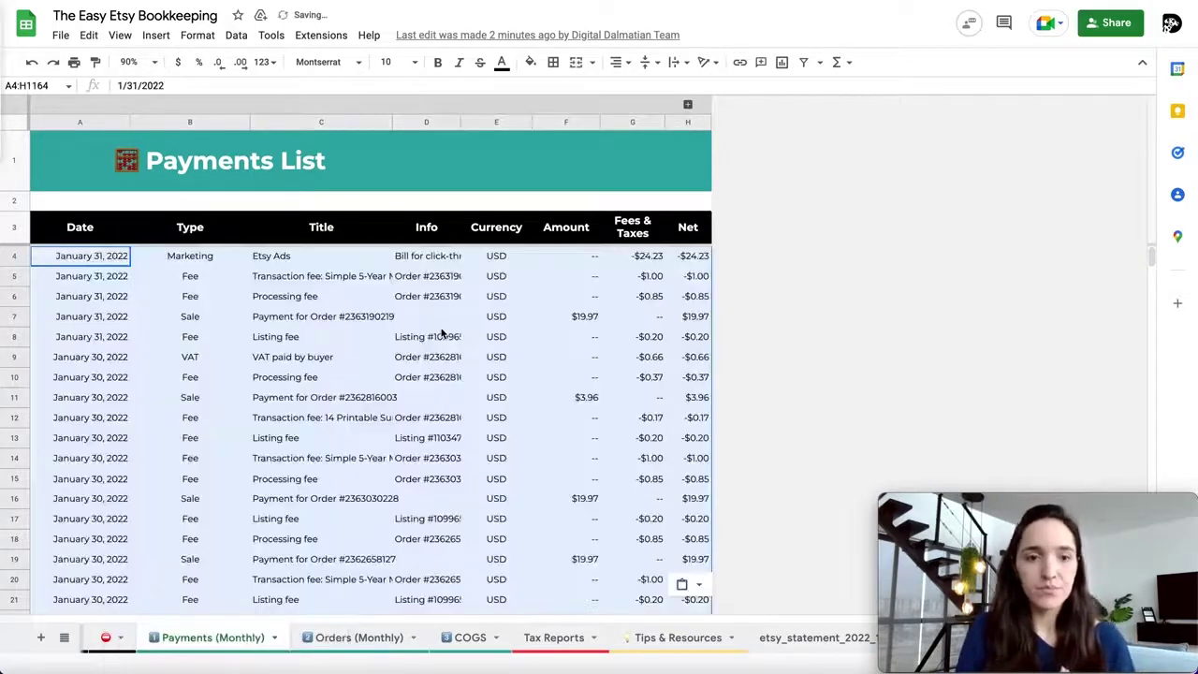
scroll(403, 375, down, 20)
click(362, 410)
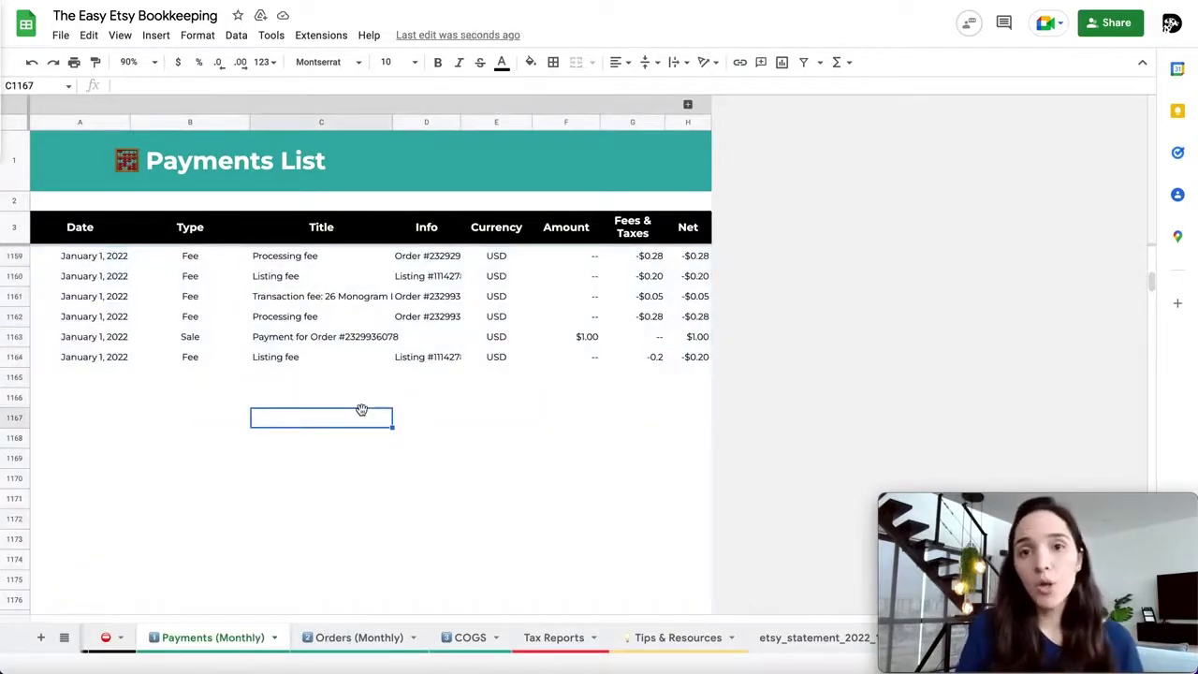
Import etsy_statement_2022_2.csv from the Etsy Statements folder with the import location set to Insert new sheet(s).
click(60, 35)
click(127, 113)
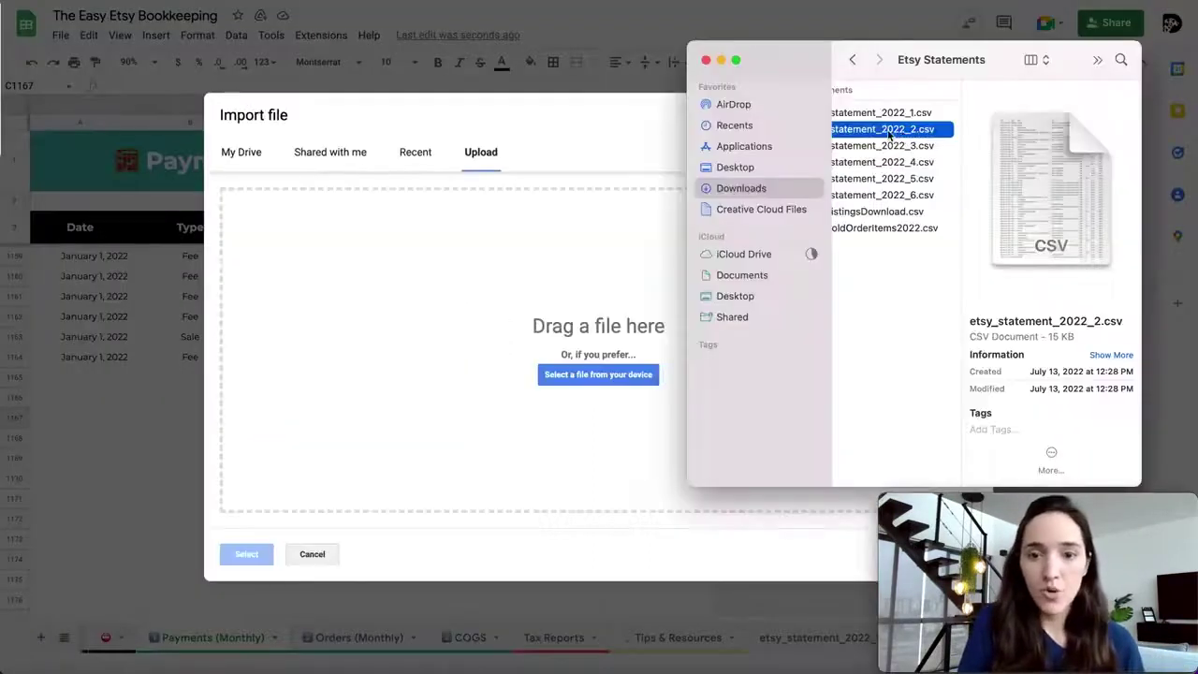
drag(889, 135, 613, 281)
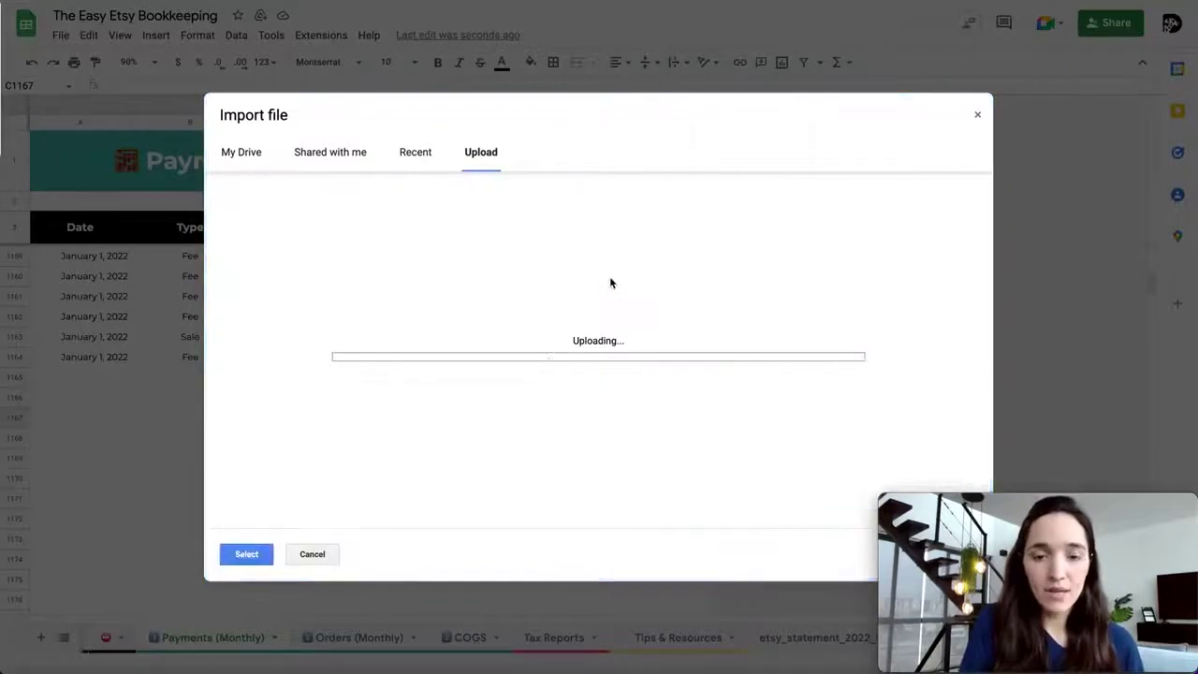
click(496, 346)
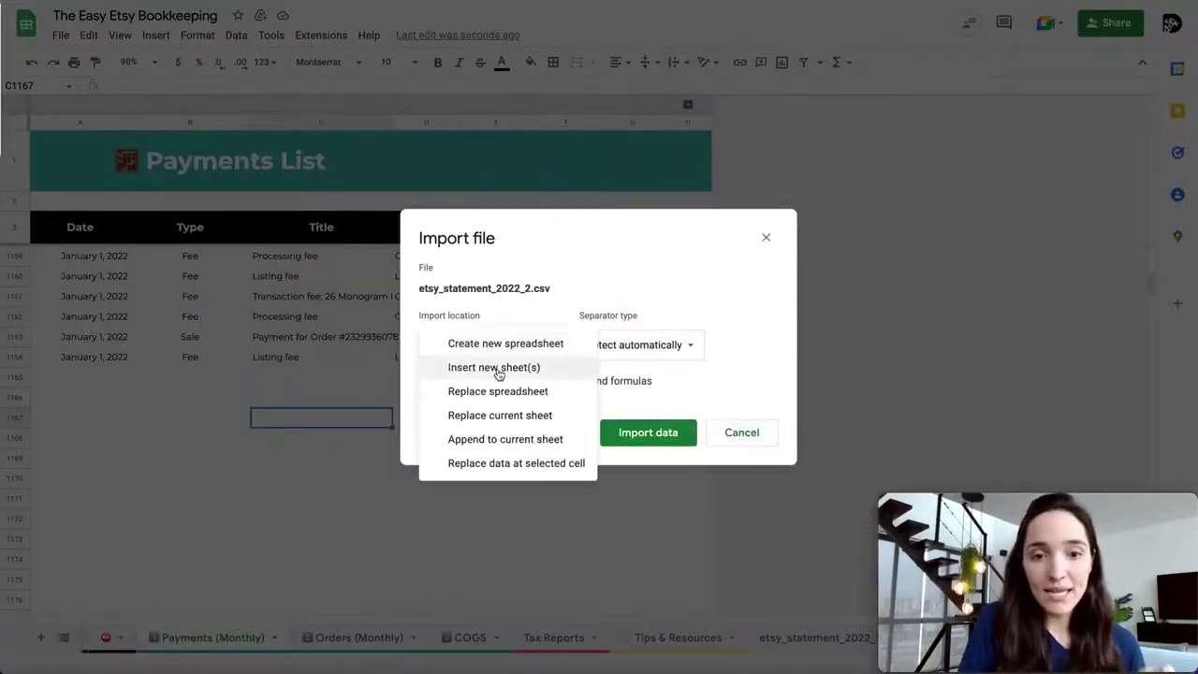
click(497, 373)
click(651, 434)
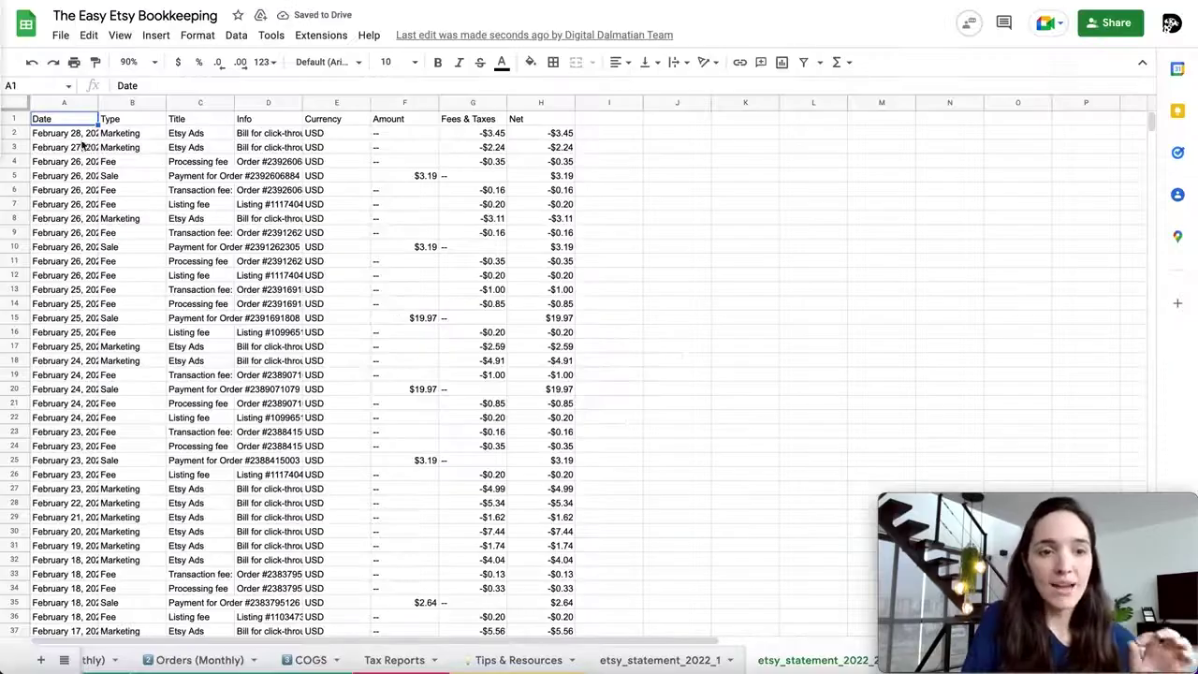
Select and copy all transaction rows of the imported February statement without the header, range A2:H160.
click(62, 135)
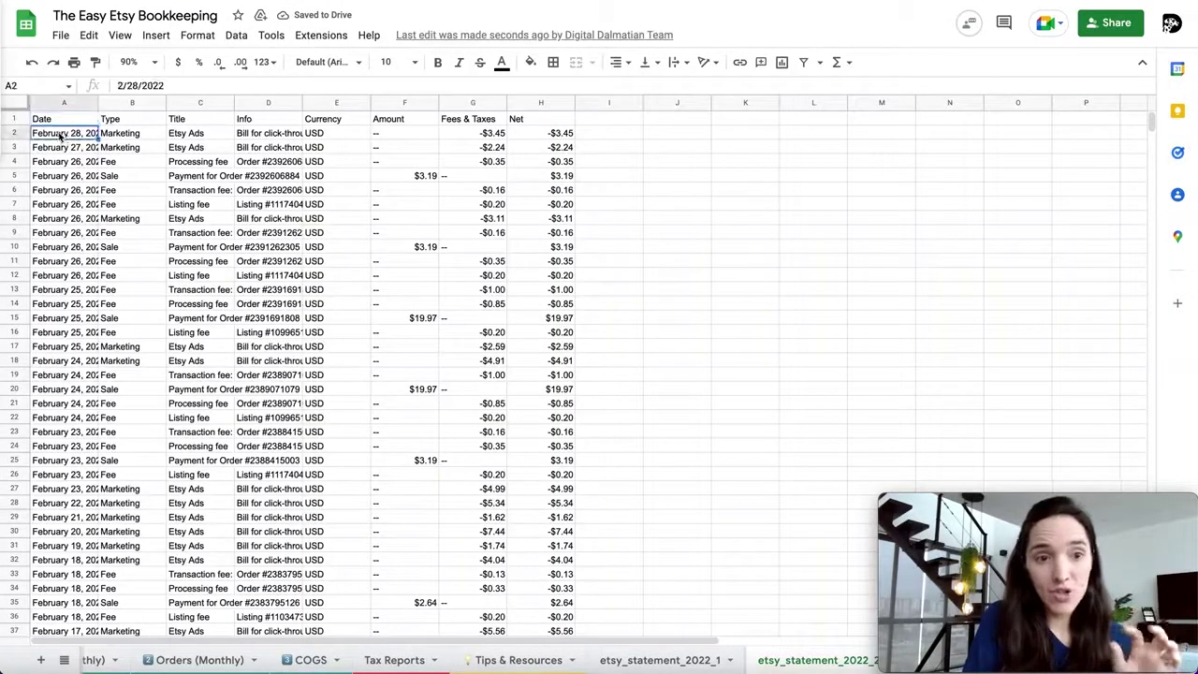
drag(62, 135, 562, 247)
key(ctrl+c)
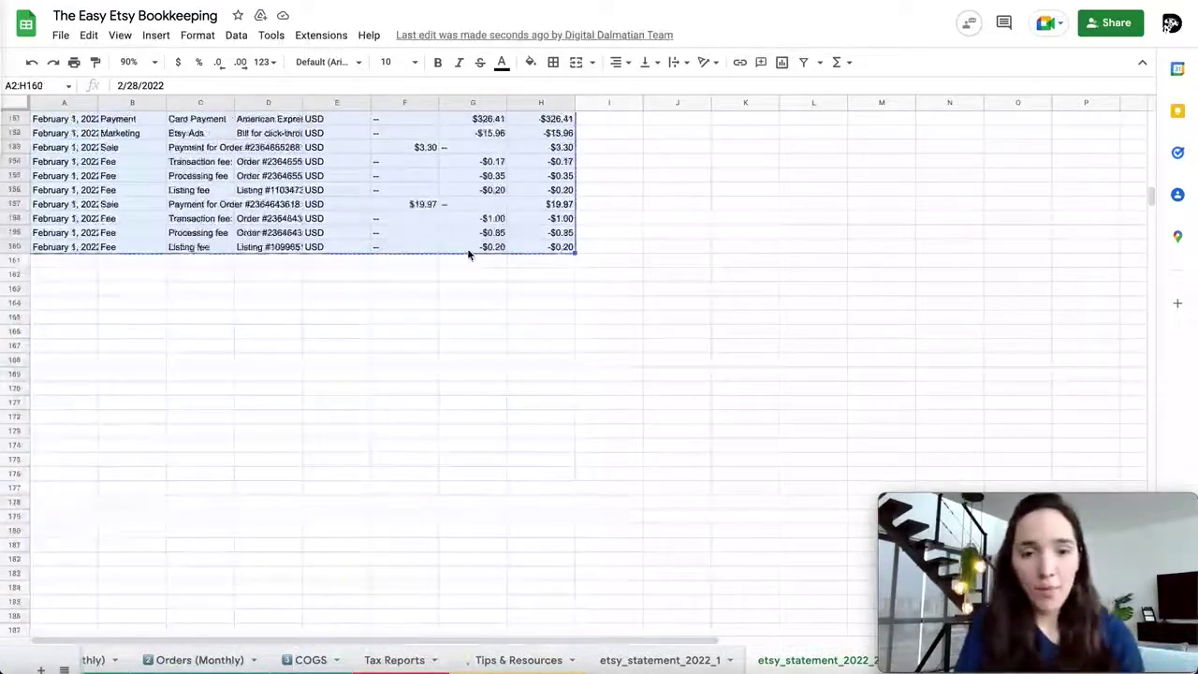
Paste the February transactions as values only into the Payments (Monthly) sheet directly below the January rows, starting at cell A1165.
click(93, 661)
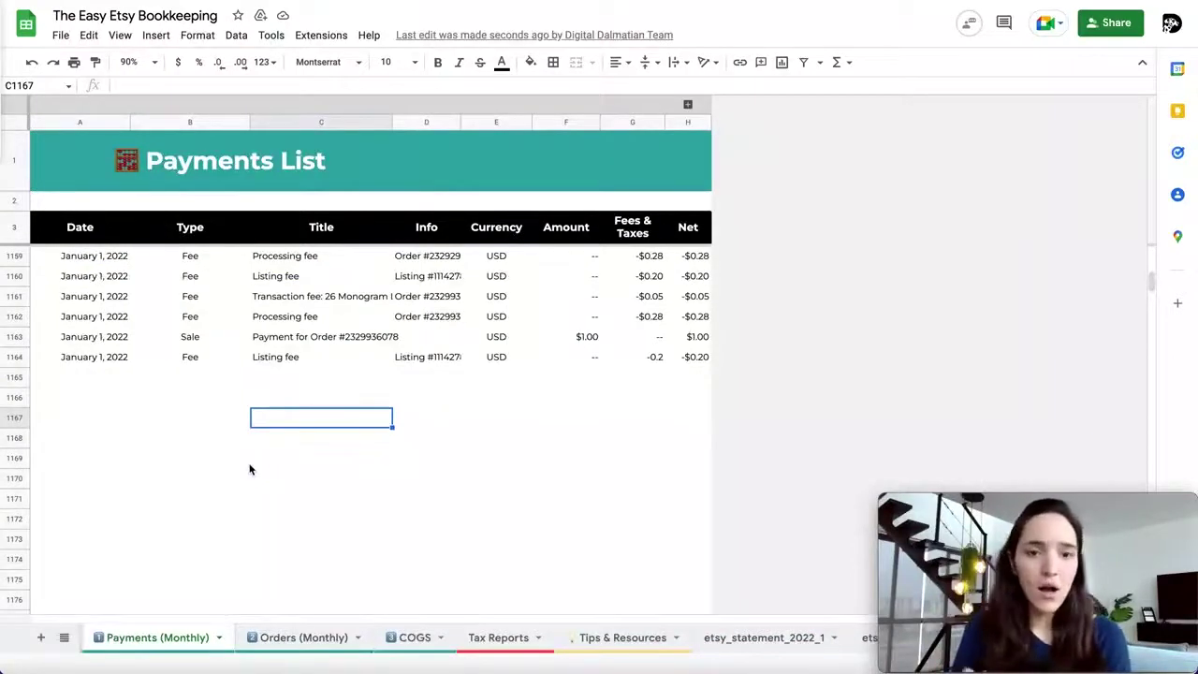
click(105, 359)
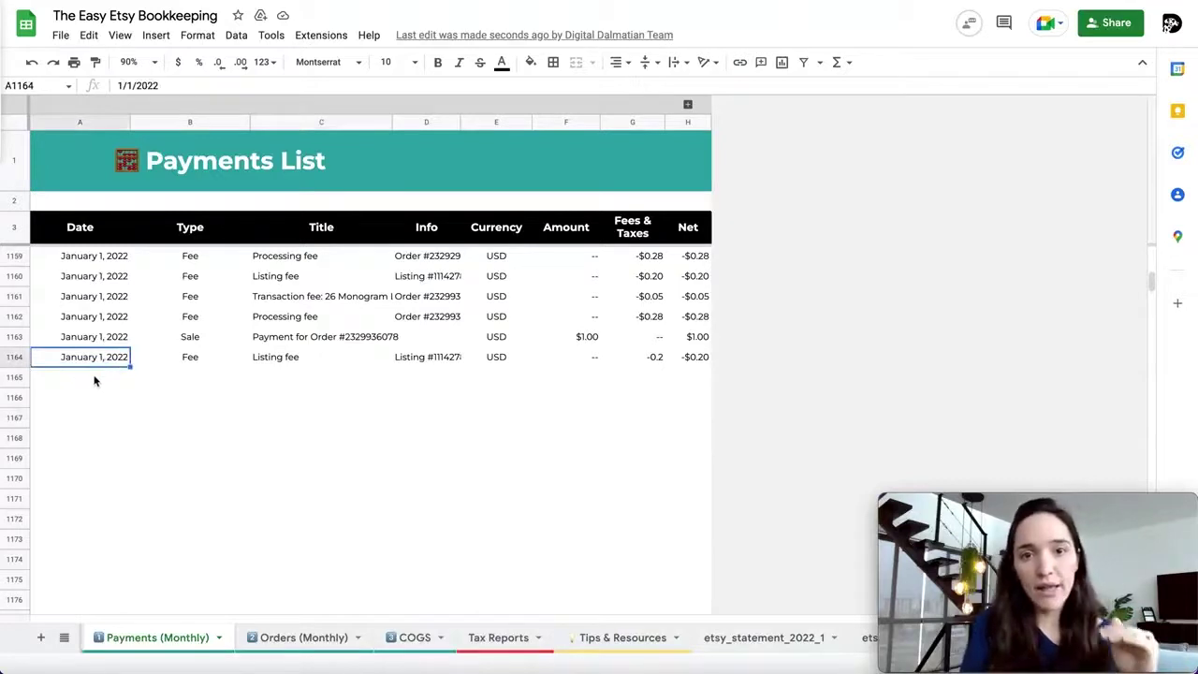
click(94, 380)
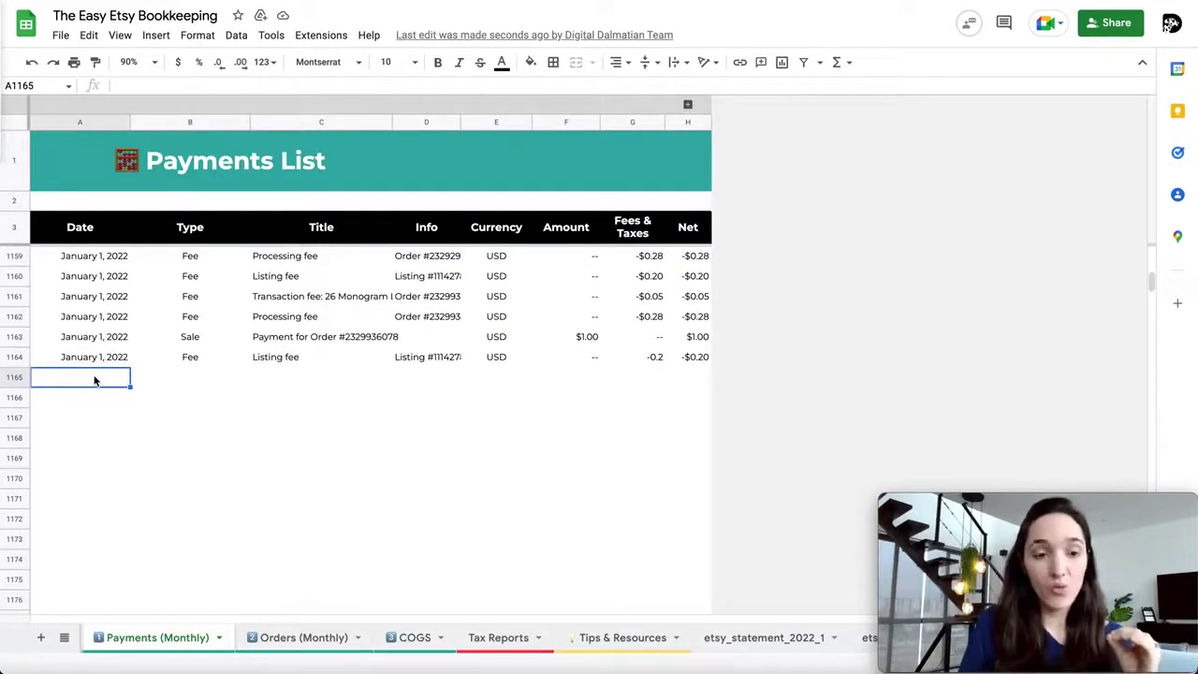
right_click(94, 380)
mouse_move(186, 321)
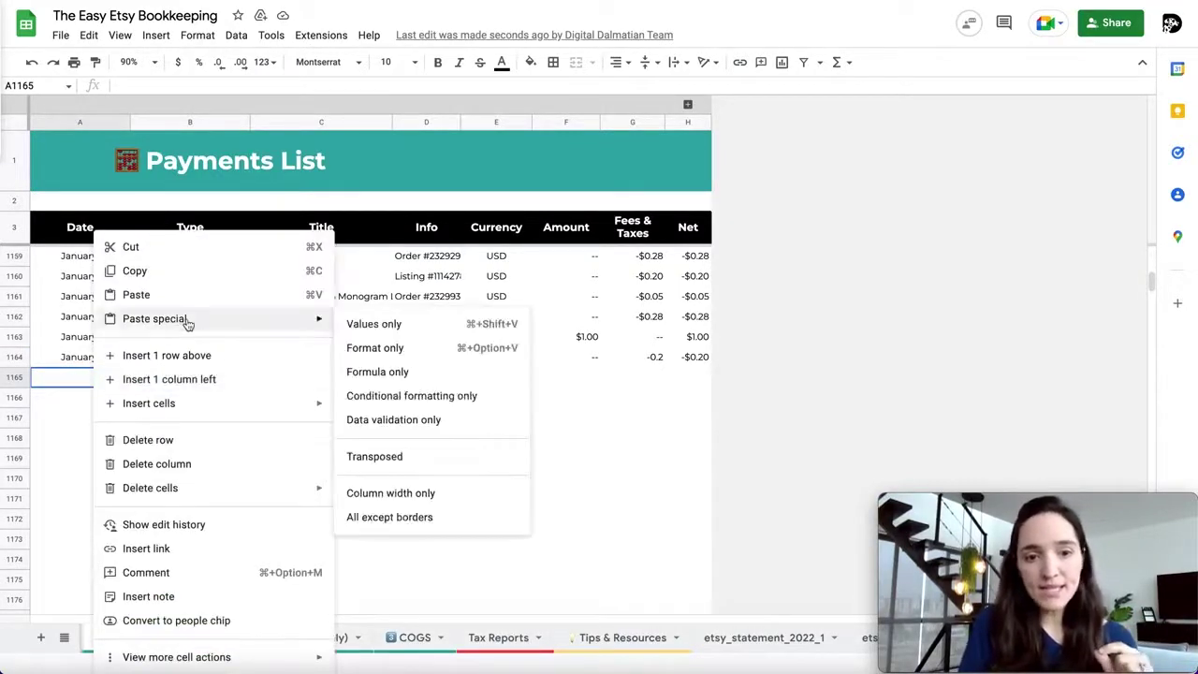
click(402, 326)
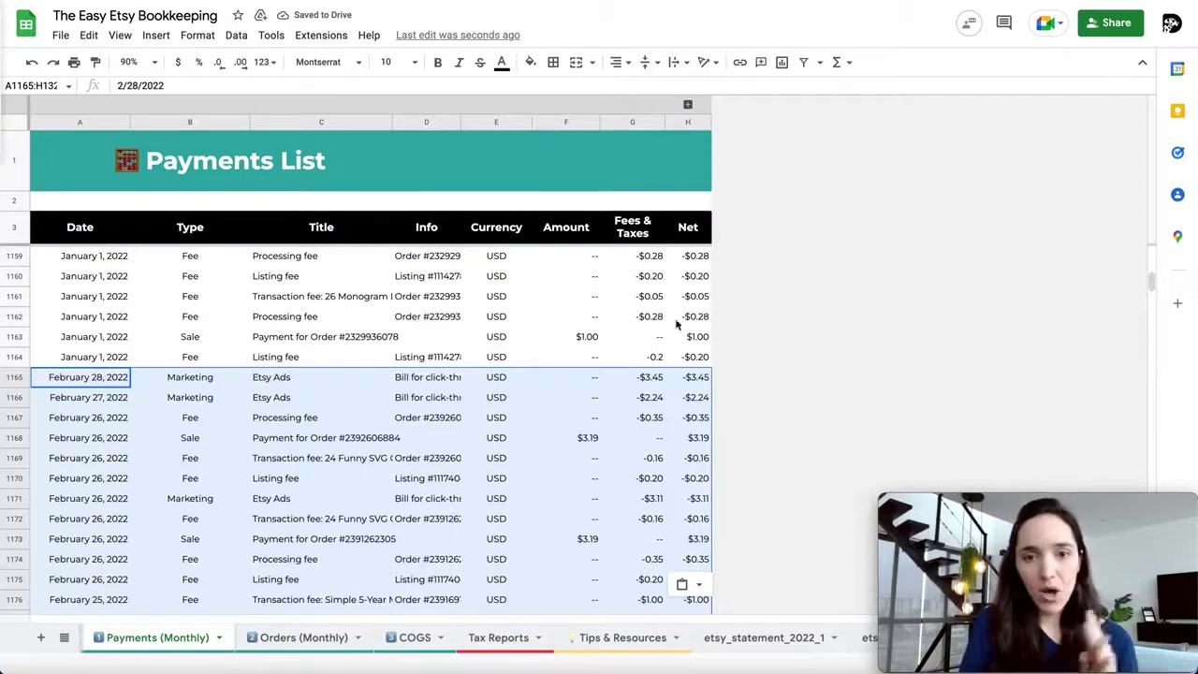
Expand the hidden column group I:Z of the Payments List to view its calculation columns, and collapse it again.
click(688, 105)
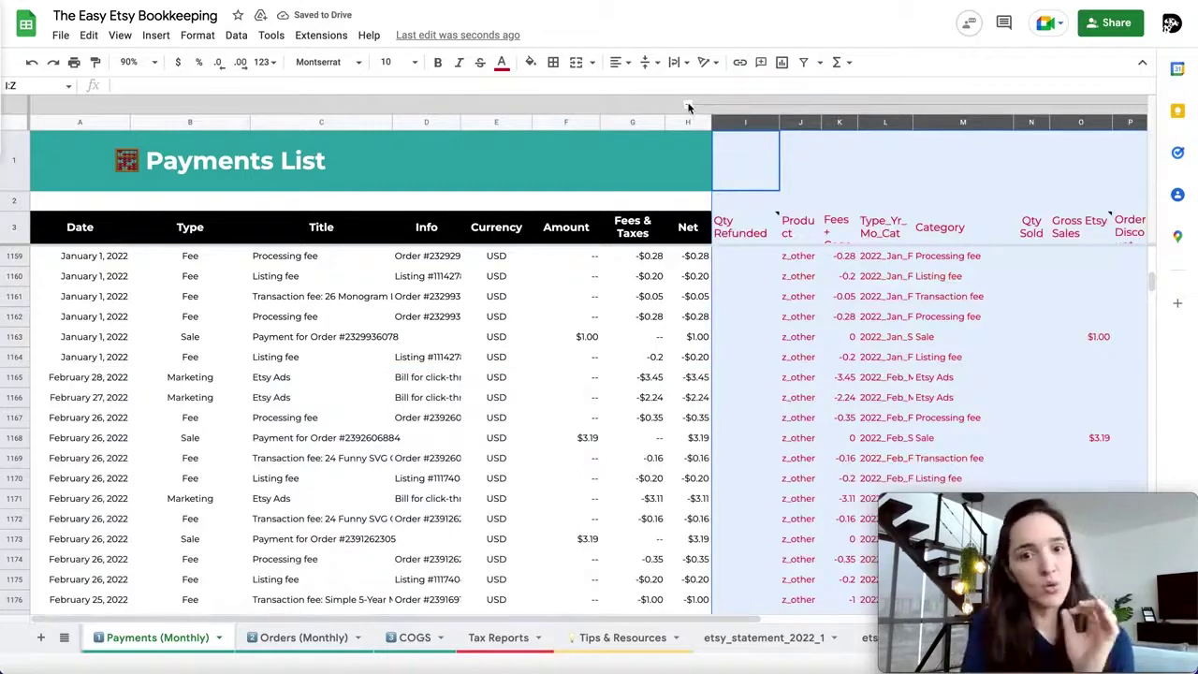
key(ctrl+z)
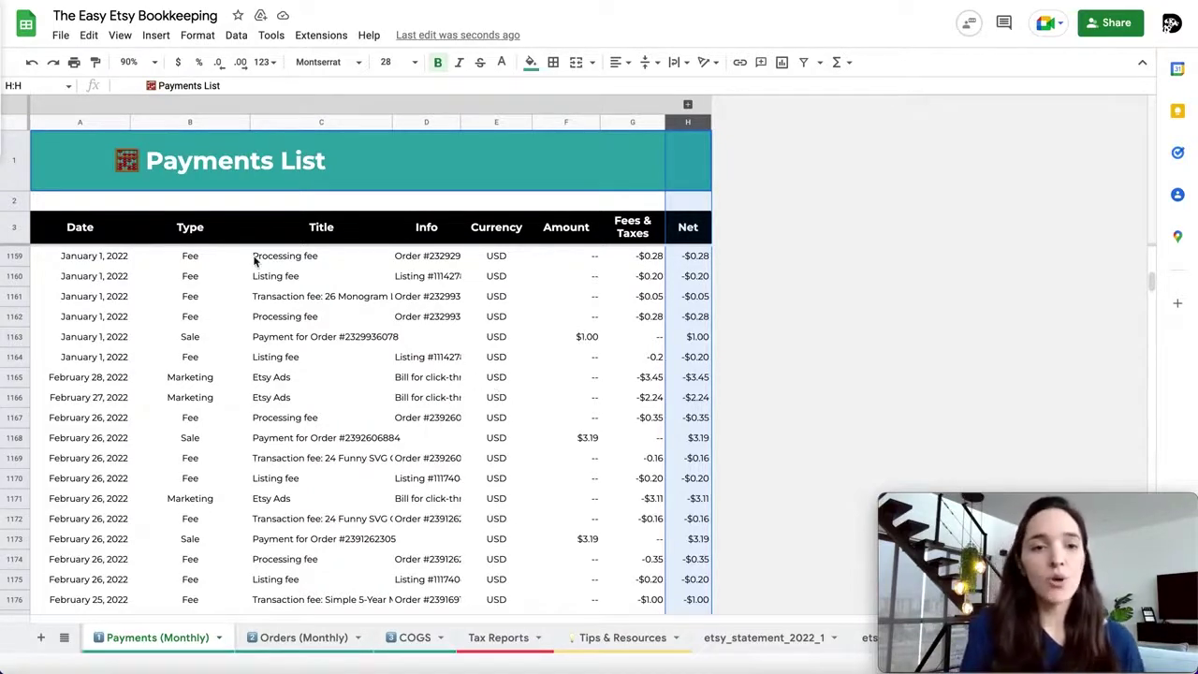
Import EtsySoldOrderItems2022.csv from the Etsy Statements folder with the import location set to Insert new sheet(s).
click(60, 35)
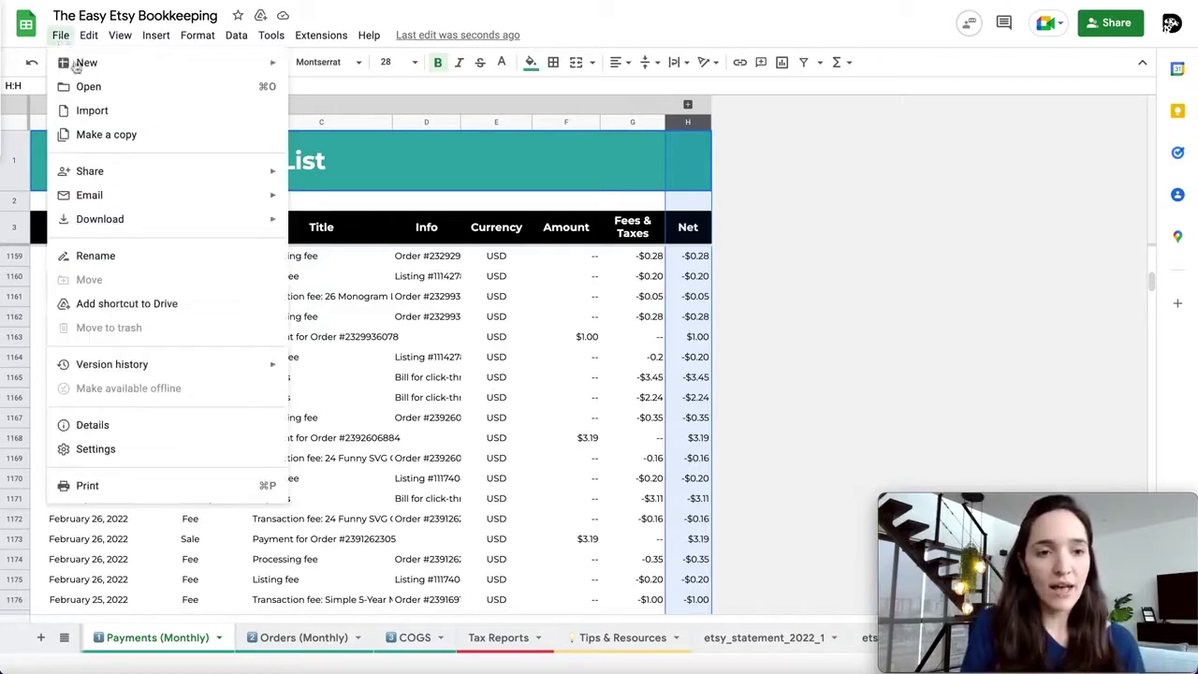
click(98, 108)
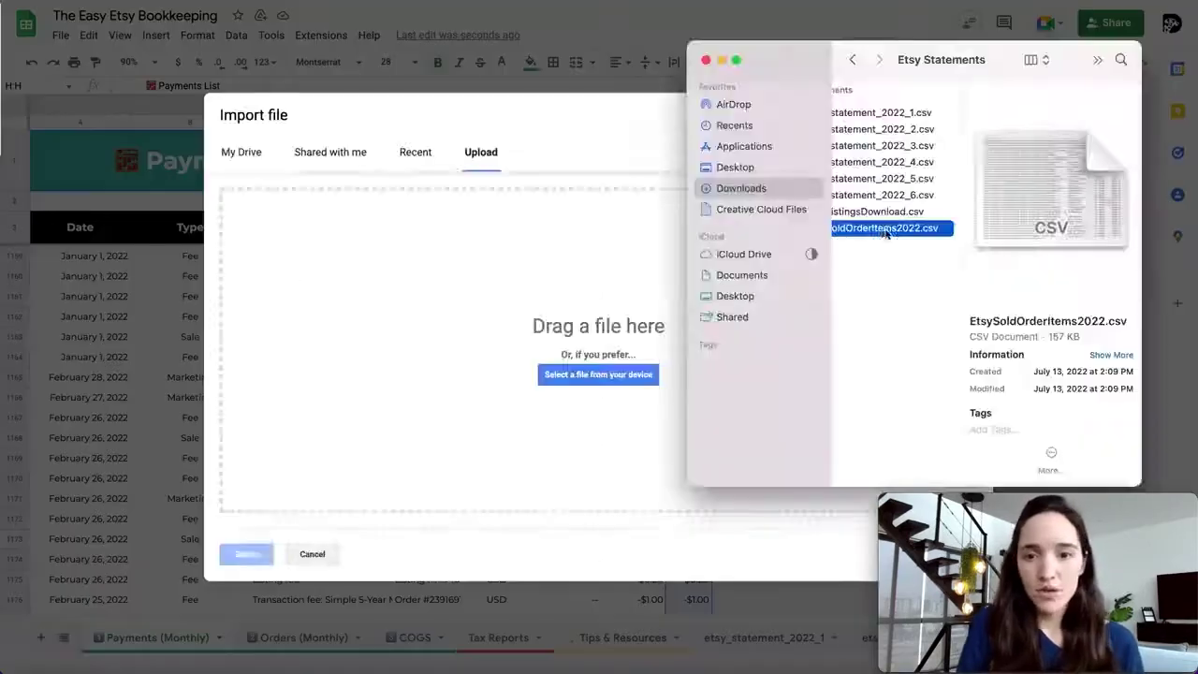
drag(862, 231, 567, 308)
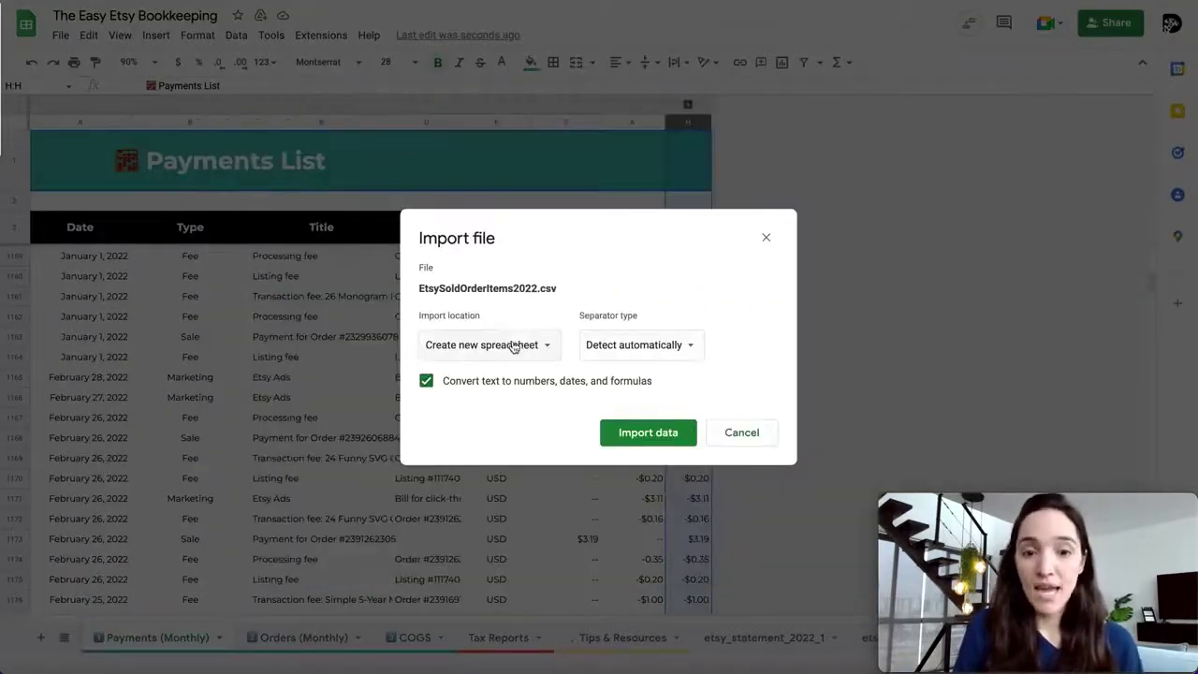
click(516, 345)
click(514, 366)
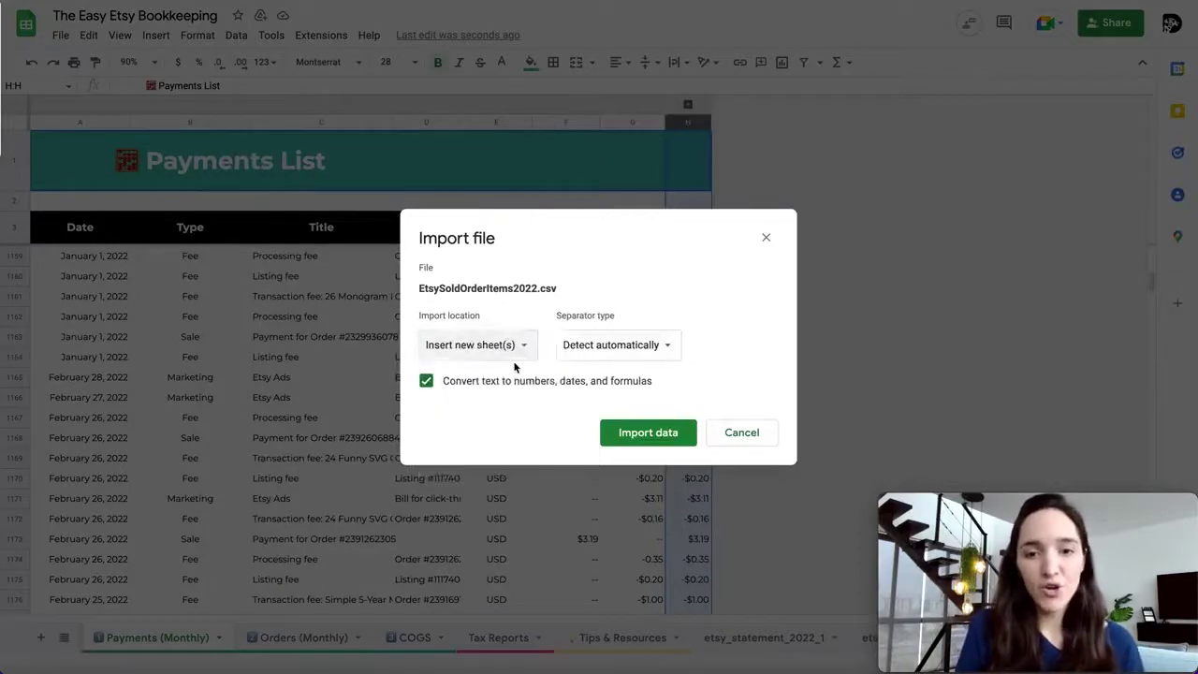
click(626, 433)
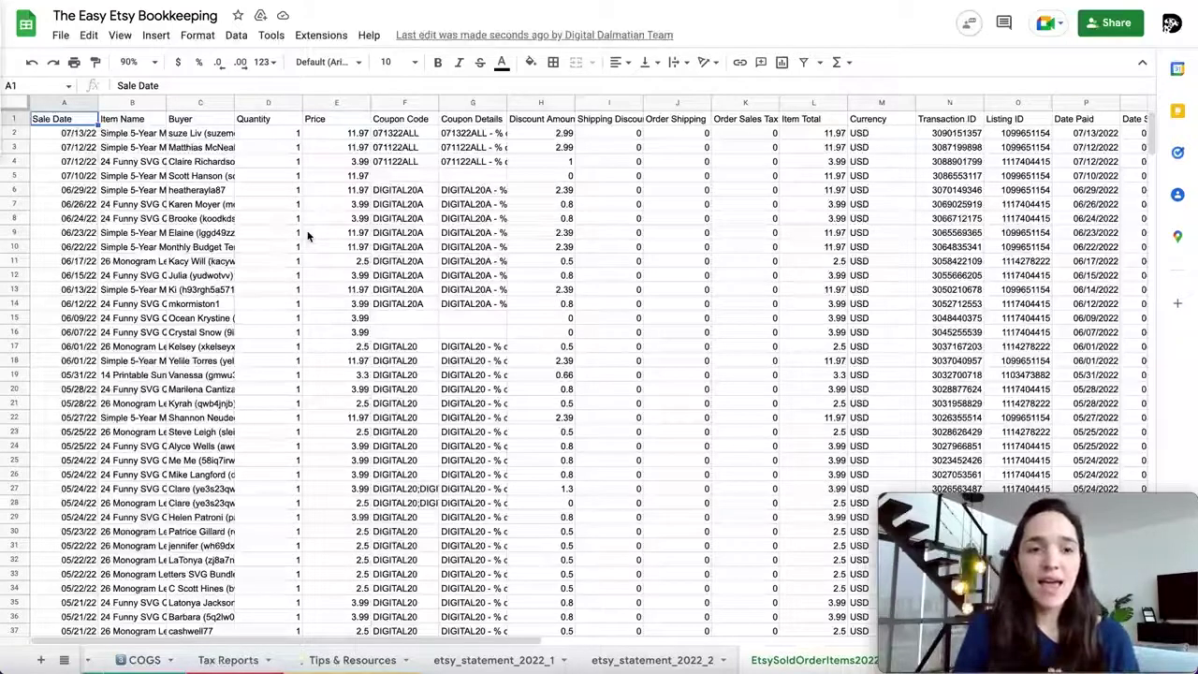
Select and copy the sold order items from the 06/29/22 sale to the last row, range A6:AG414.
click(69, 193)
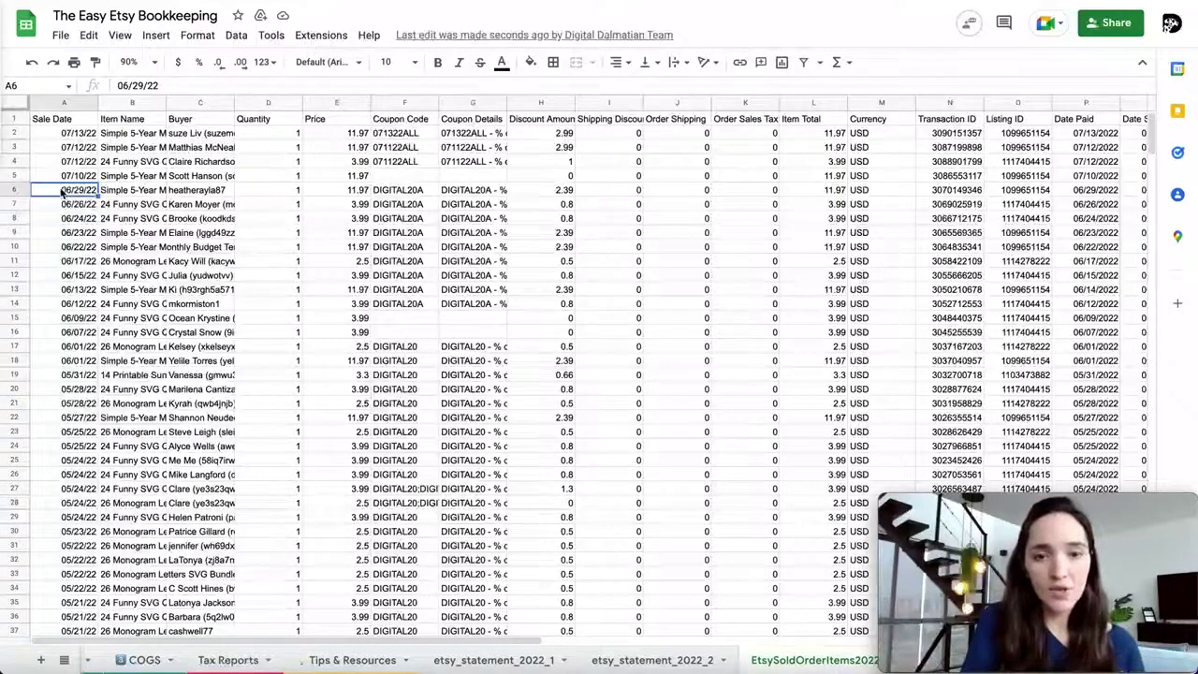
mouse_move(63, 191)
mouse_down()
mouse_move(709, 313)
mouse_move(730, 449)
mouse_move(805, 561)
mouse_move(1047, 524)
mouse_move(1110, 473)
mouse_move(1178, 487)
mouse_move(1178, 628)
mouse_move(950, 562)
mouse_up()
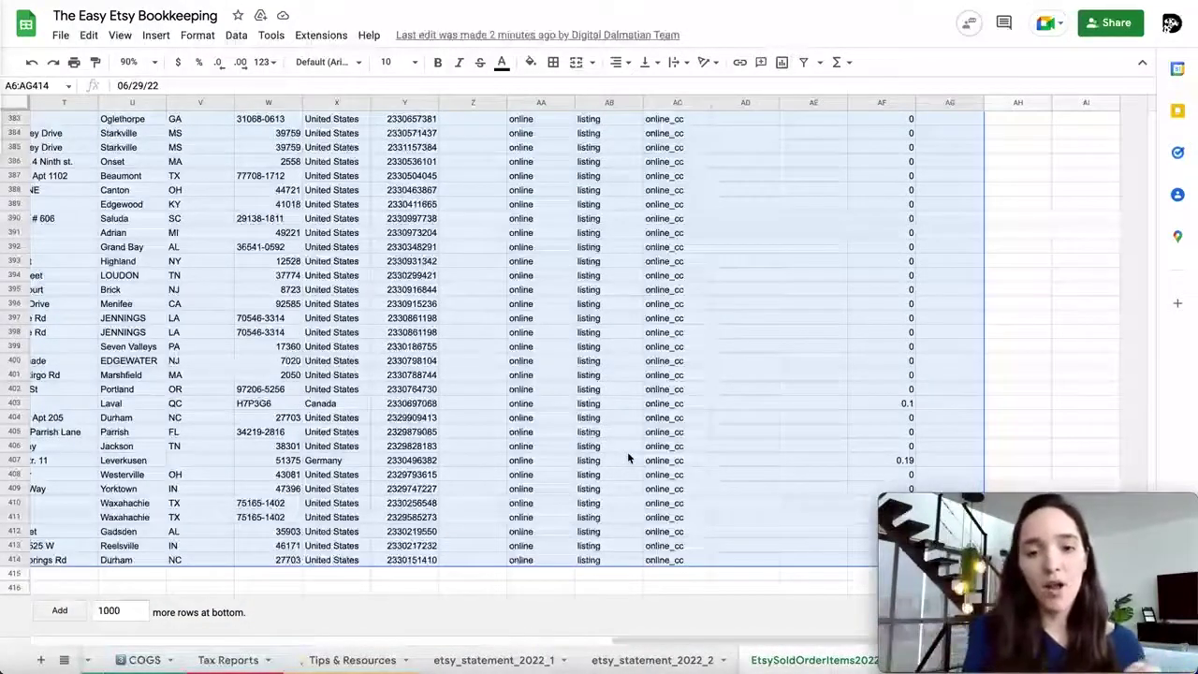
right_click(627, 456)
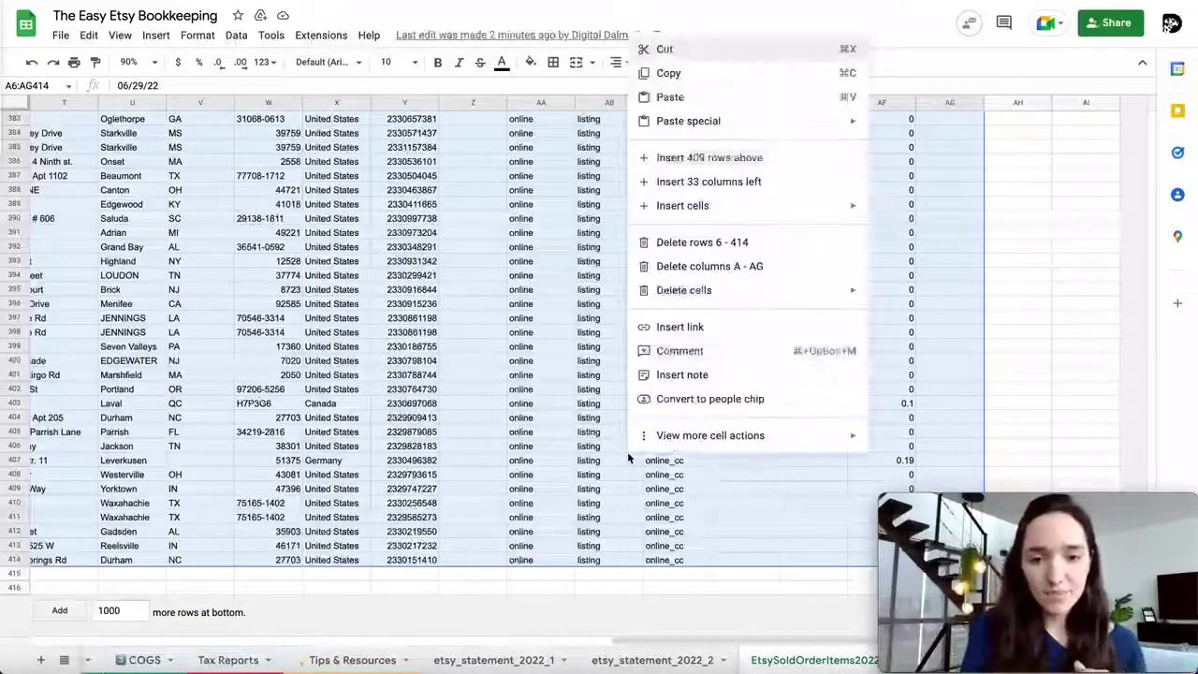
click(688, 75)
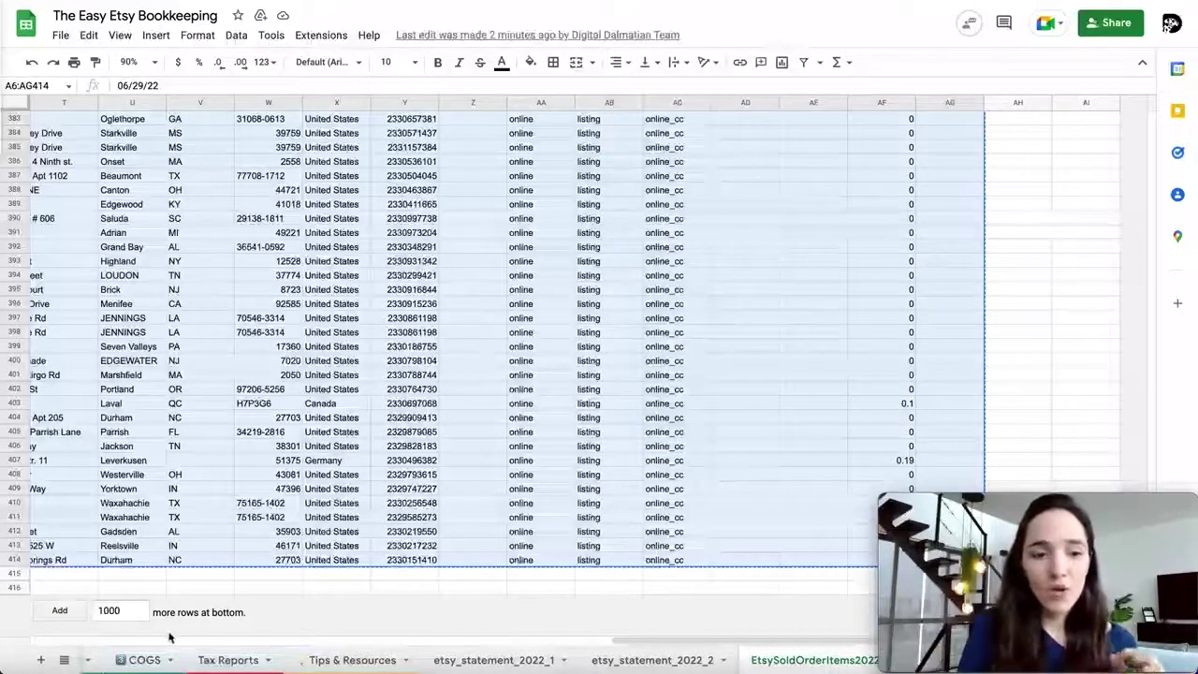
Paste the copied order items as values only into the Orders (Monthly) sheet starting at cell A4, and look through the pasted rows.
scroll(136, 660, left, 3)
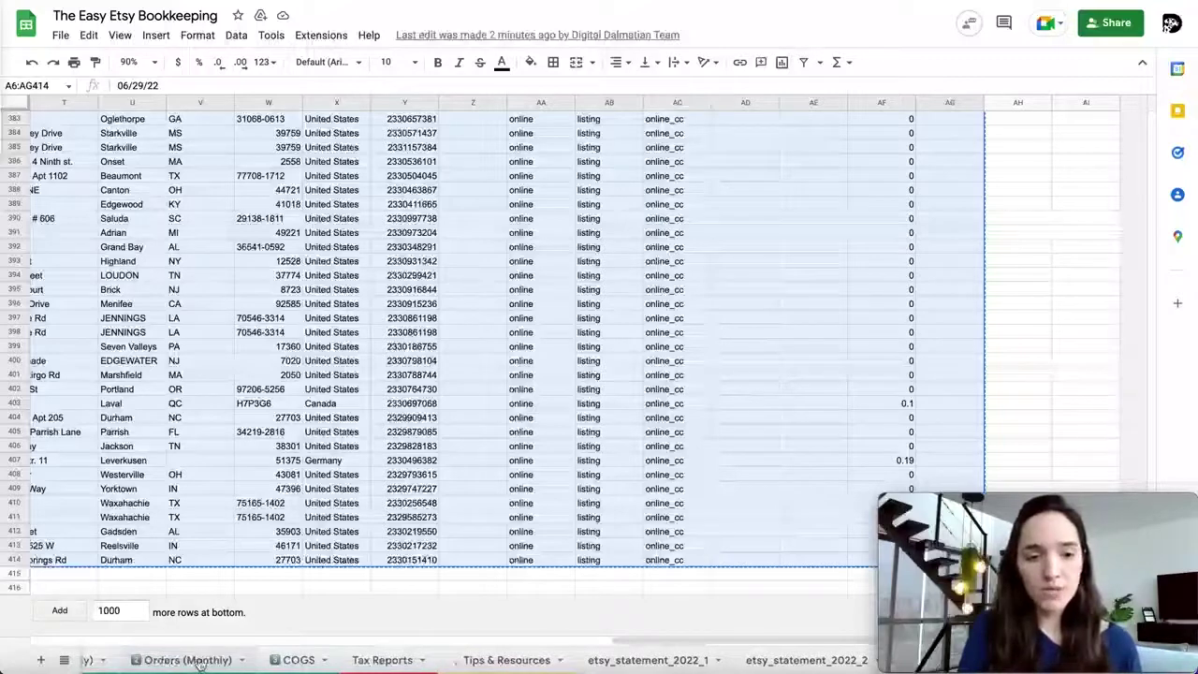
click(192, 661)
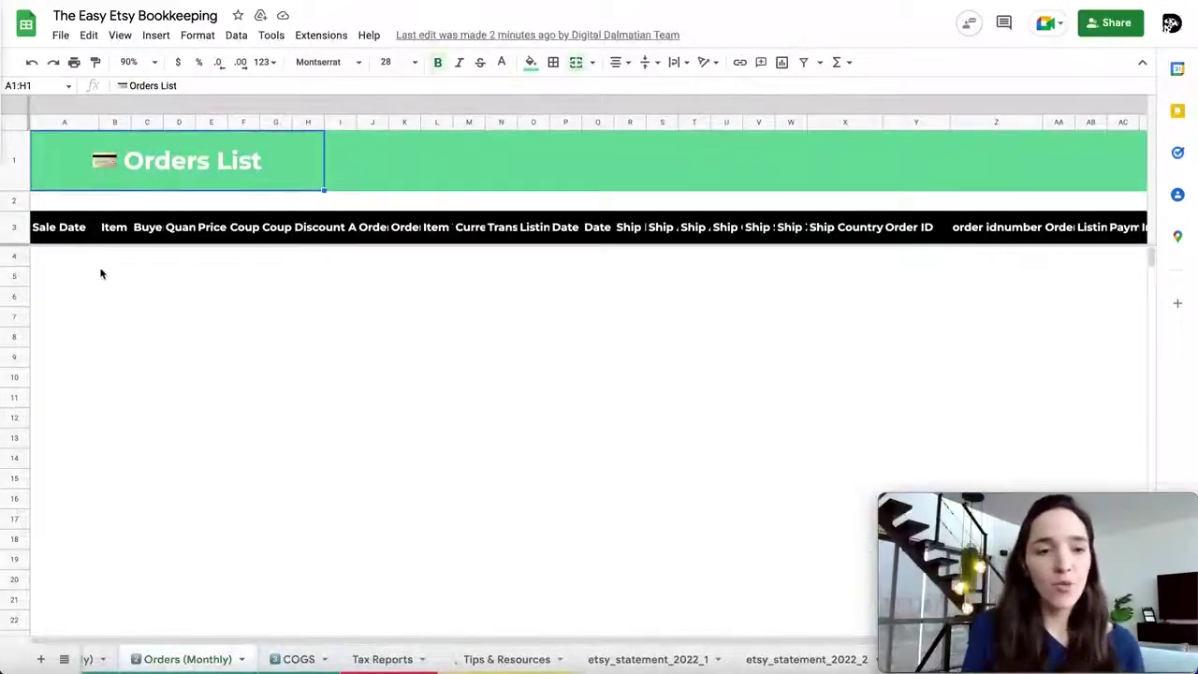
click(53, 259)
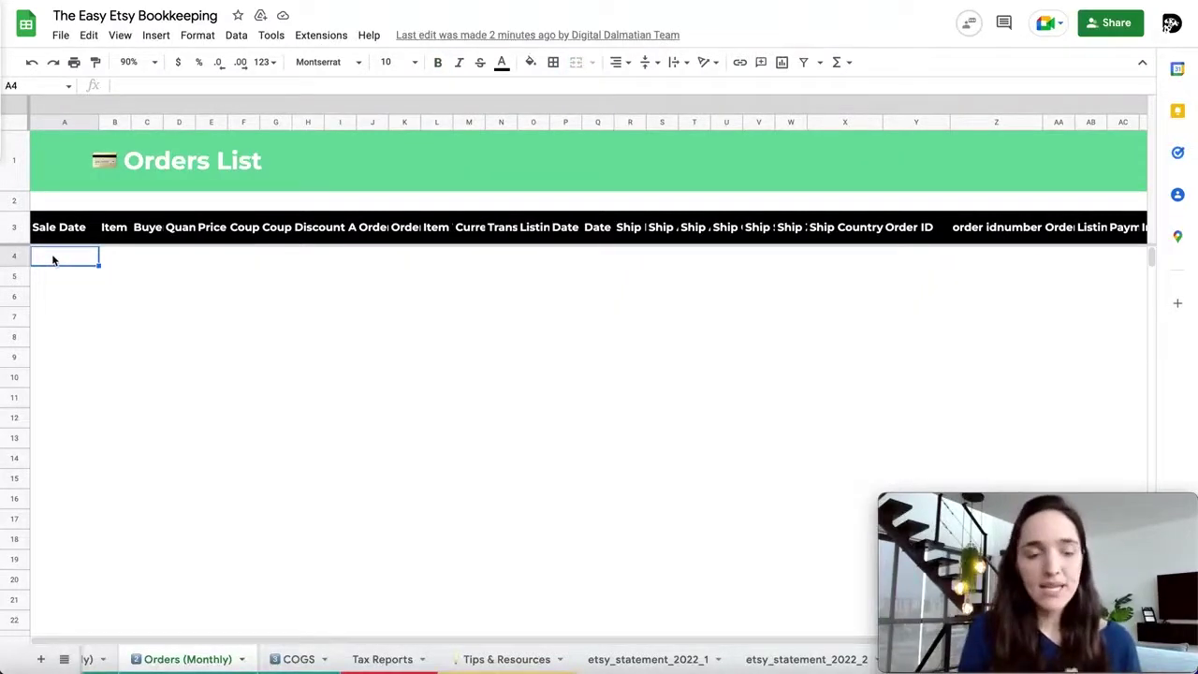
right_click(52, 260)
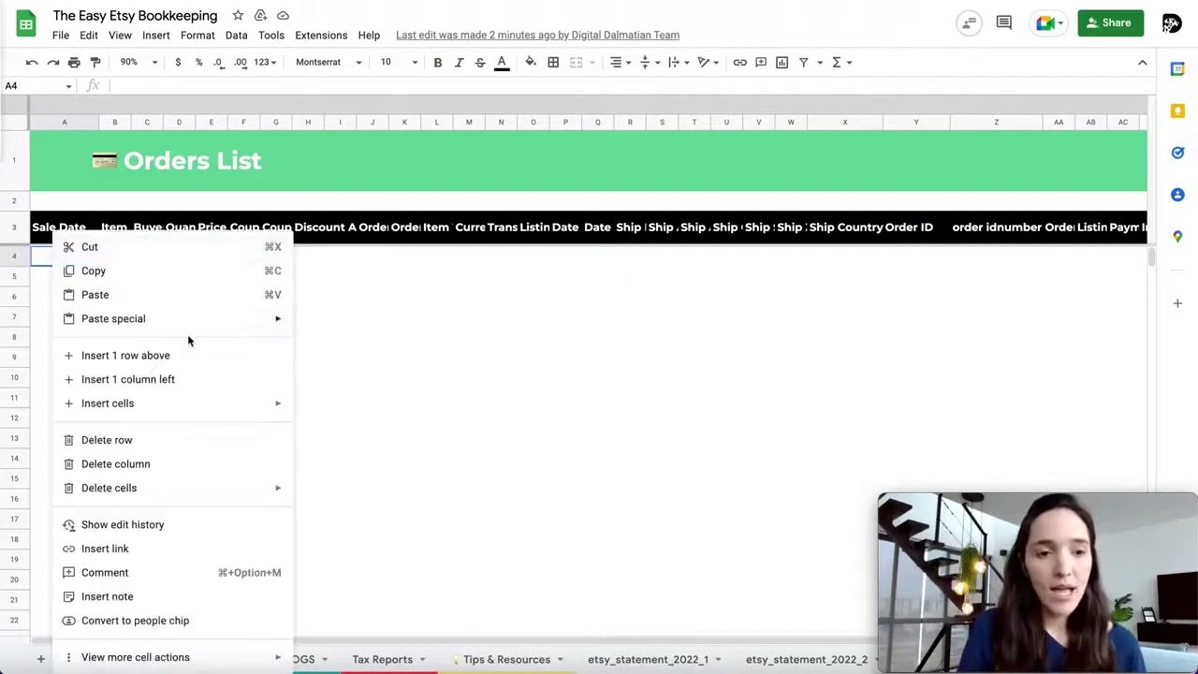
mouse_move(188, 332)
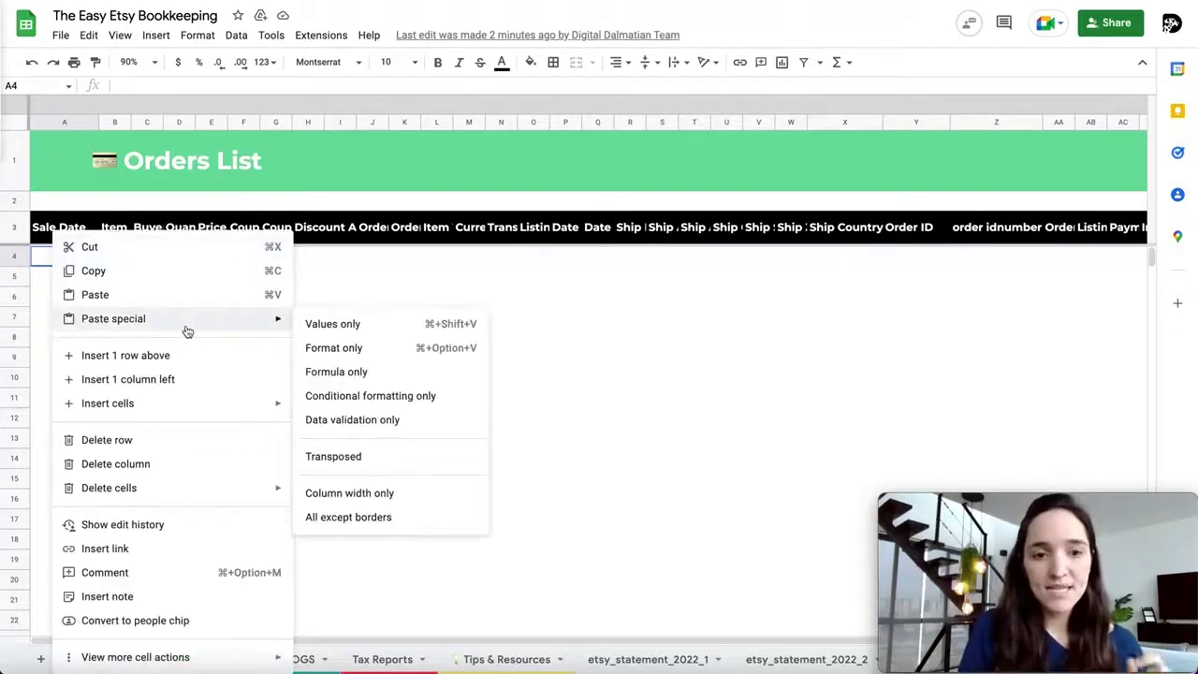
click(367, 325)
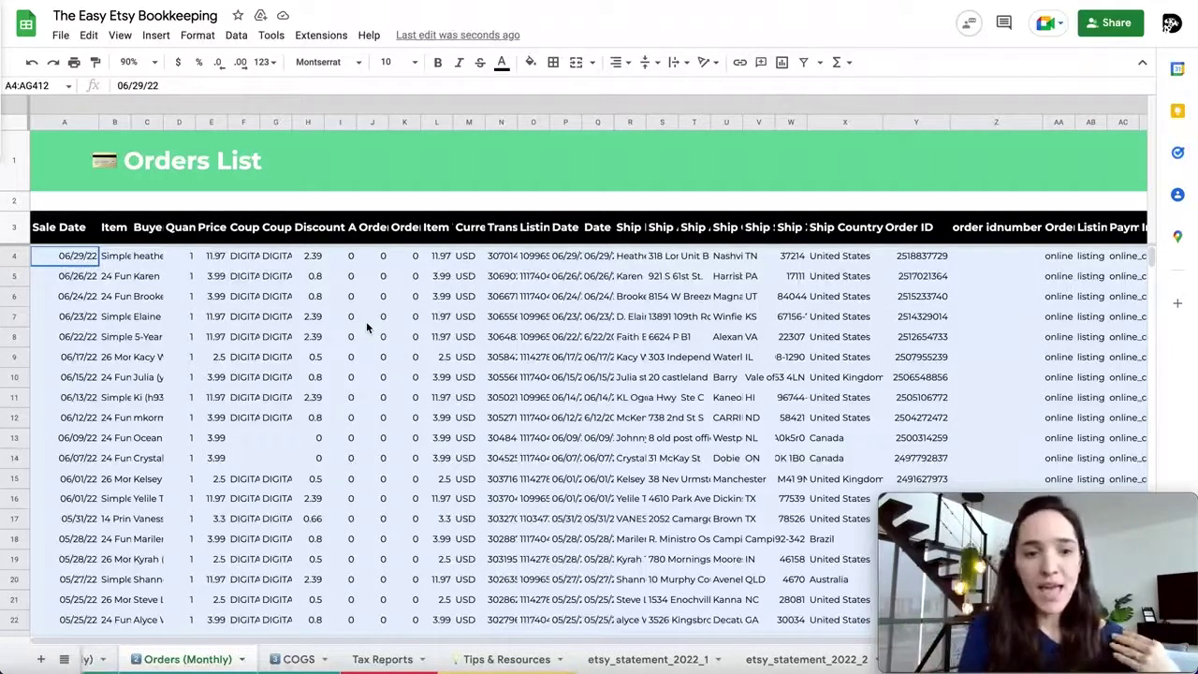
scroll(367, 326, down, 20)
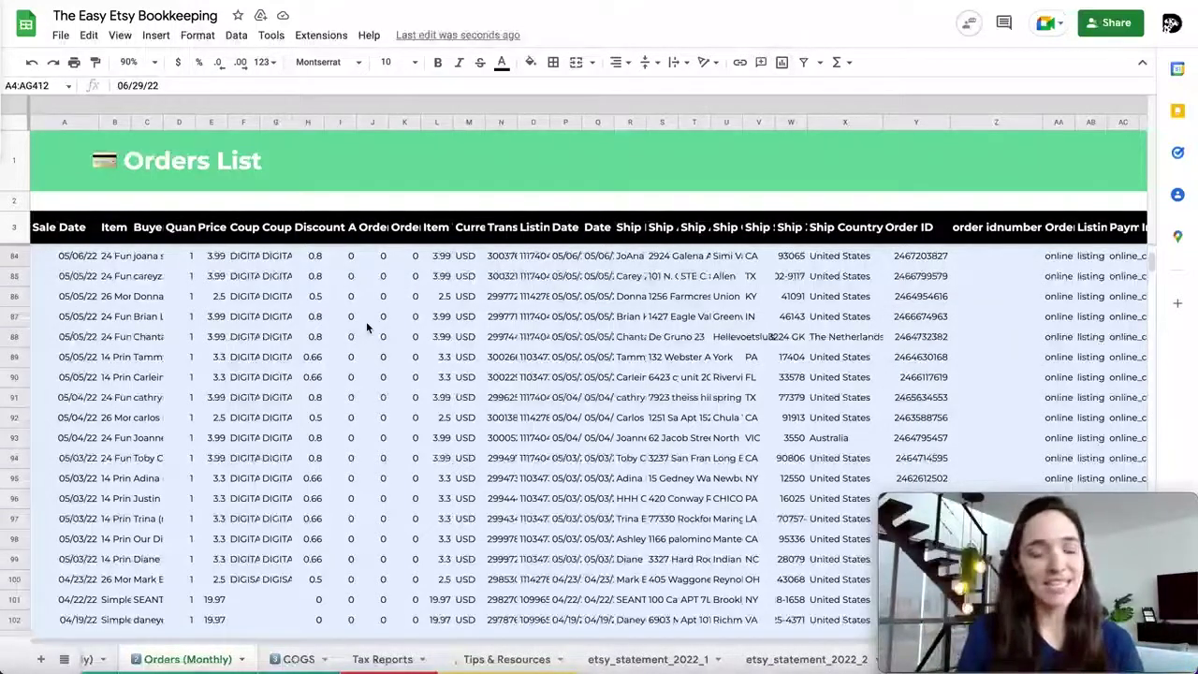
Import EtsyListingsDownload.csv from the Etsy Statements folder with the import location set to Insert new sheet(s).
click(59, 36)
click(106, 114)
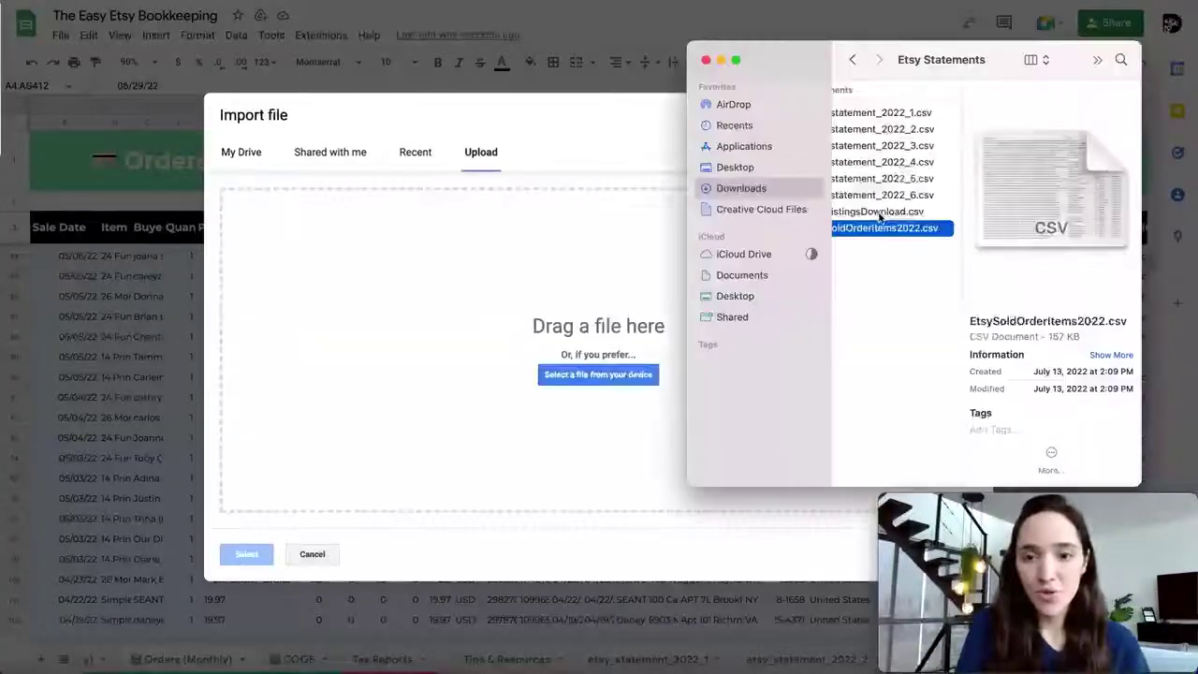
click(897, 212)
drag(897, 213, 612, 302)
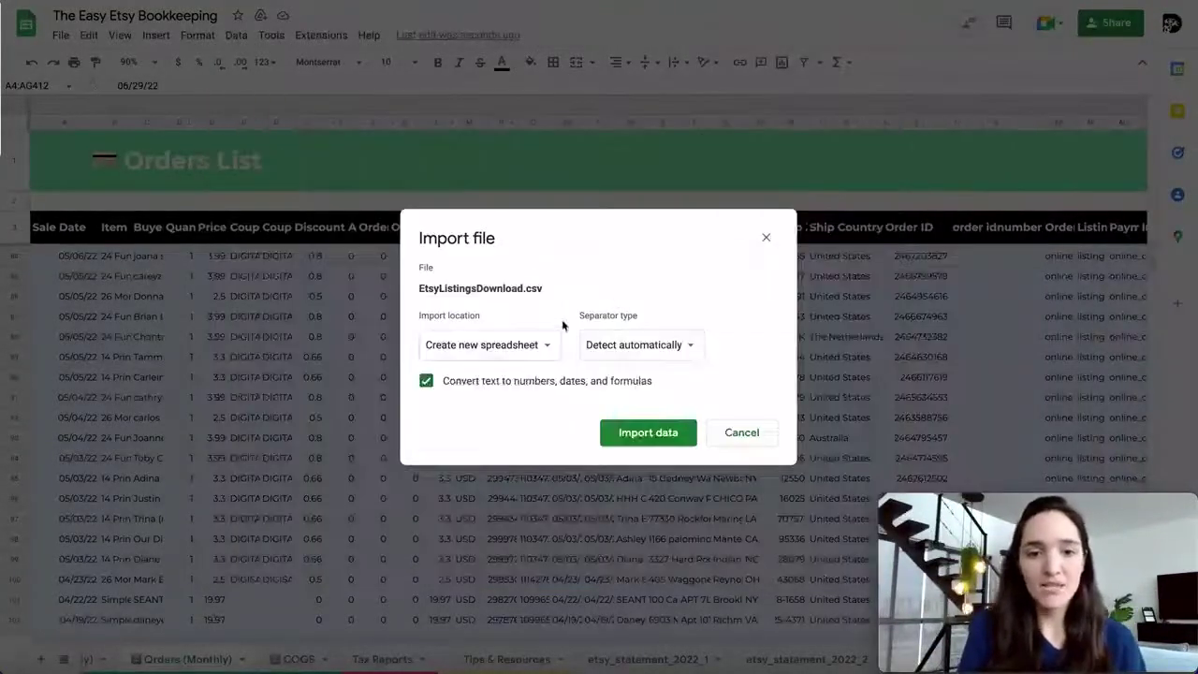
click(536, 346)
click(532, 366)
click(631, 433)
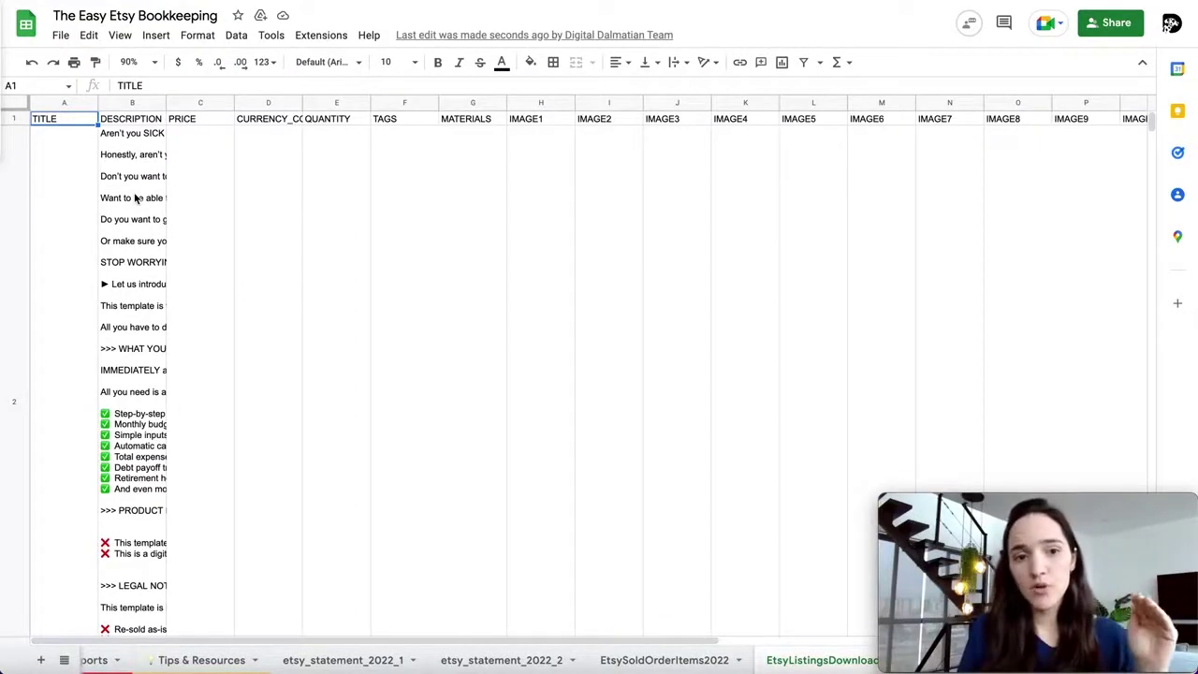
Resize listing rows 2 to 6 of the EtsyListingsDownload sheet to a specified height of 21 pixels.
scroll(145, 257, down, 5)
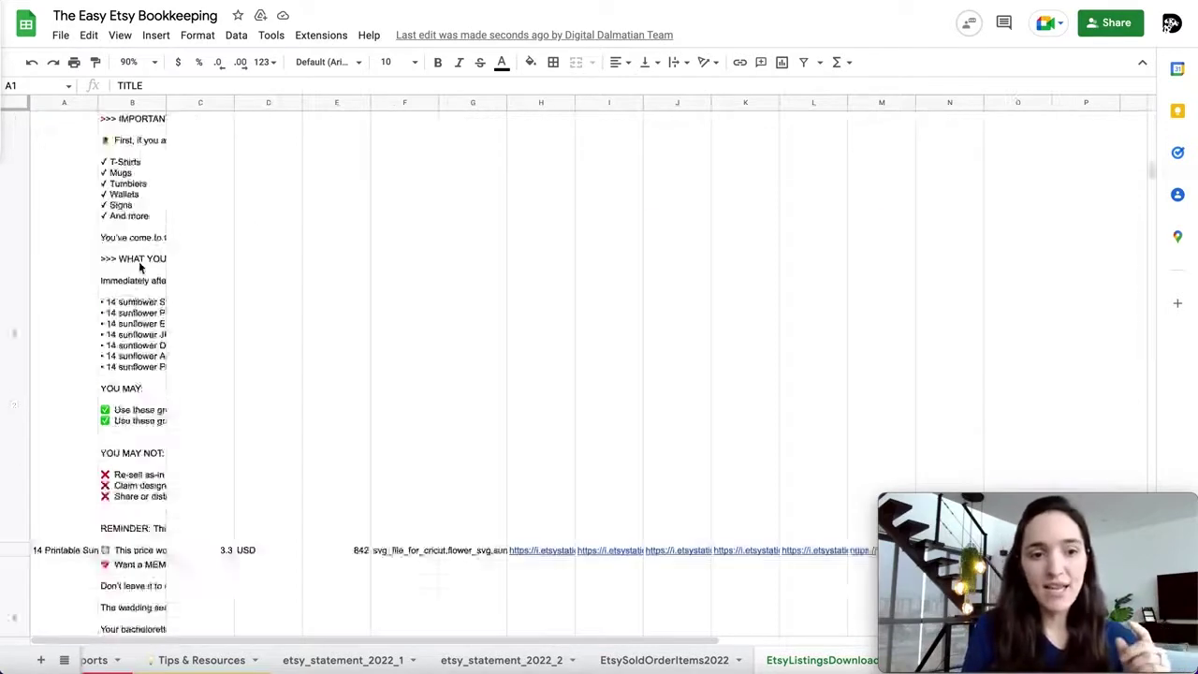
scroll(140, 267, up, 5)
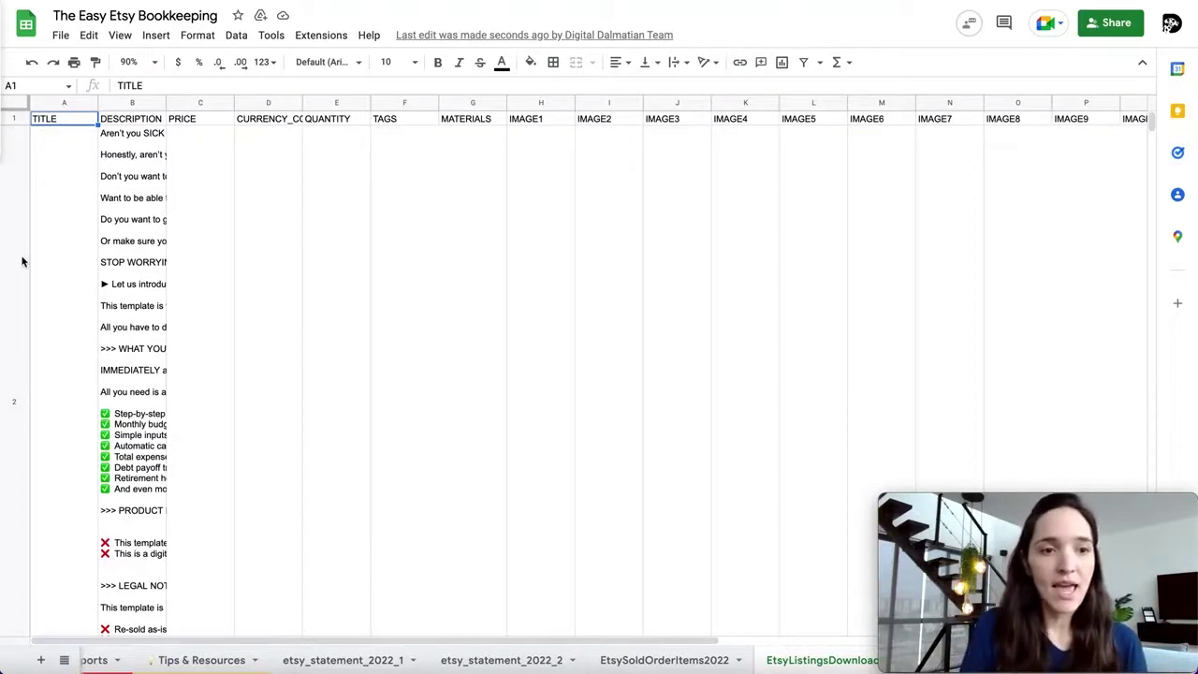
click(18, 295)
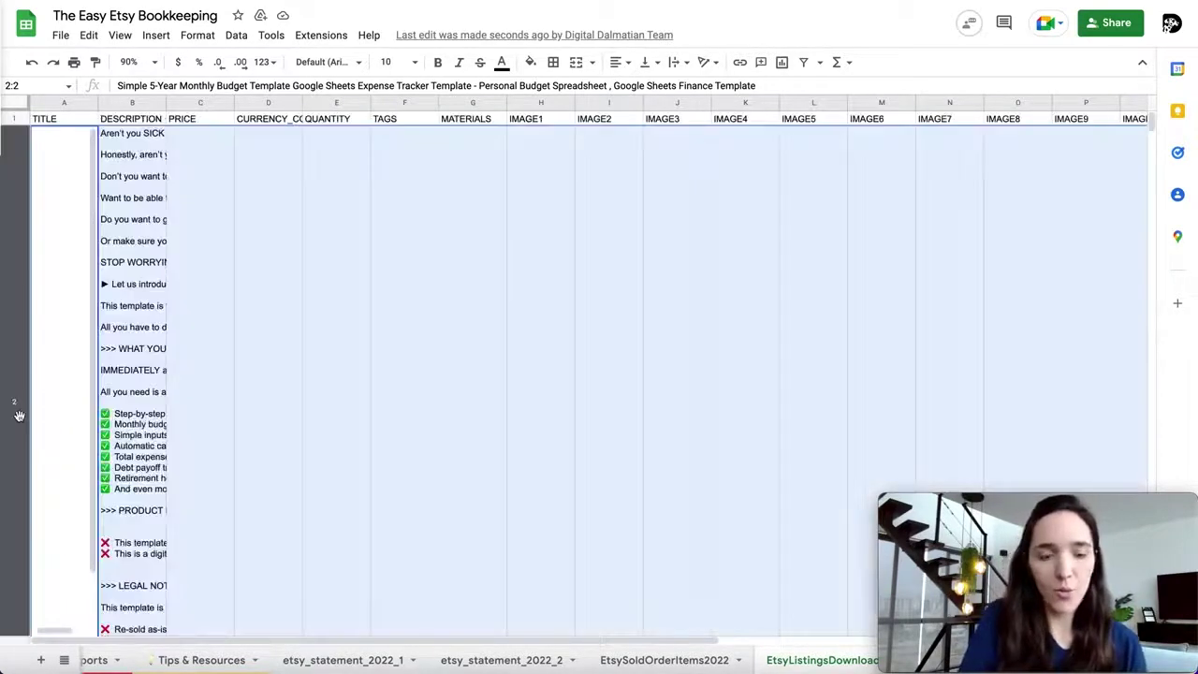
key(shift+Down)
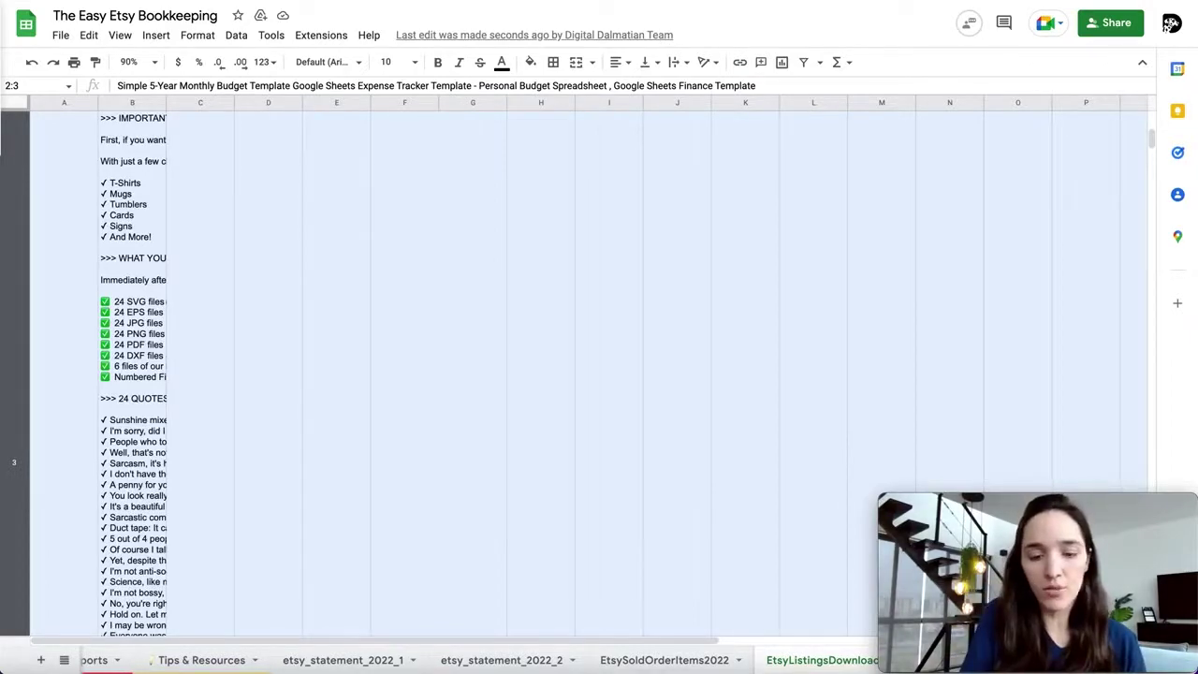
key(shift+Down)
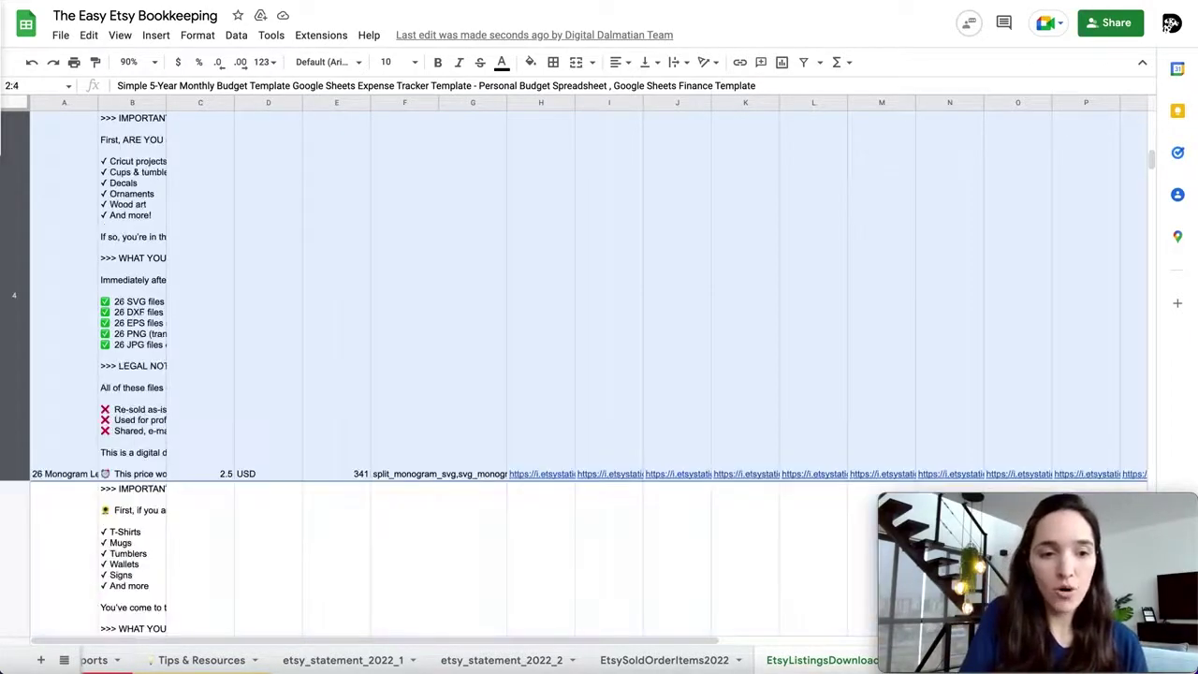
key(shift+Down)
key(shift+Down)
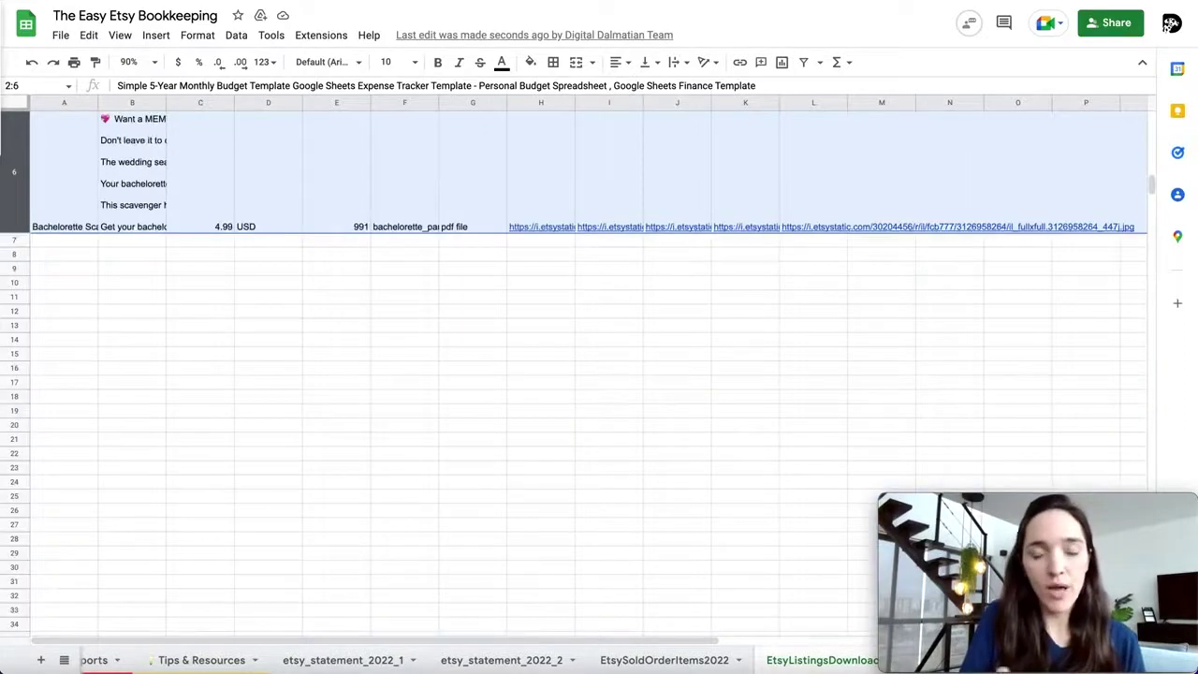
right_click(13, 199)
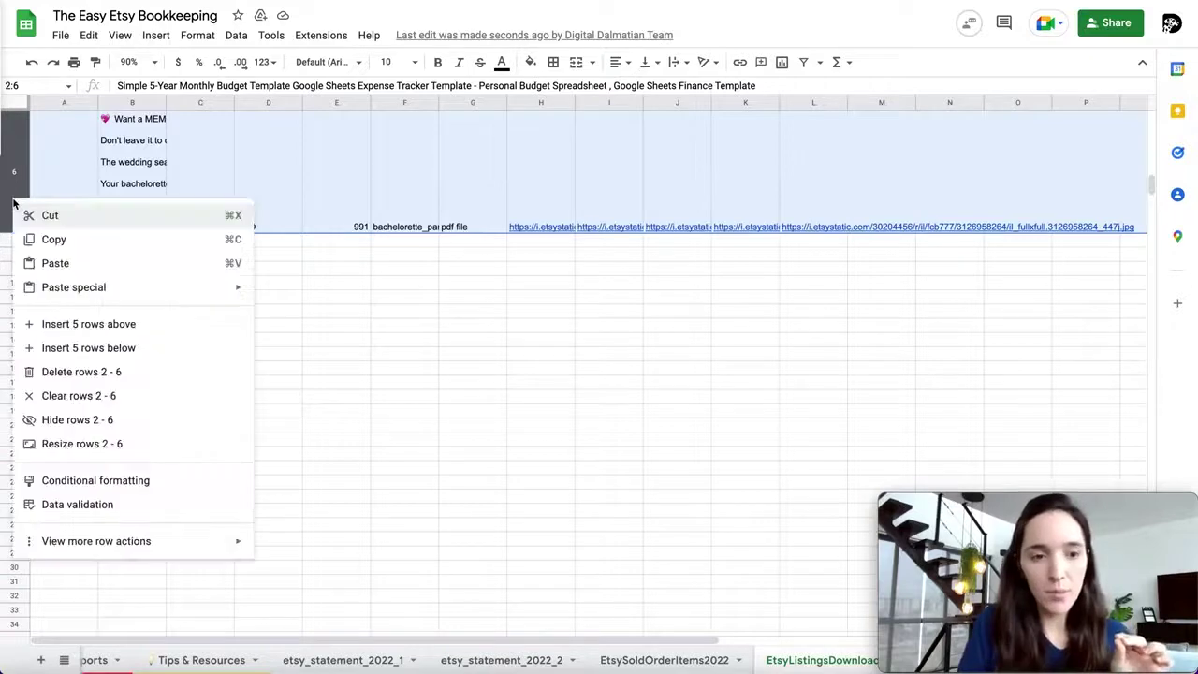
click(101, 443)
click(525, 297)
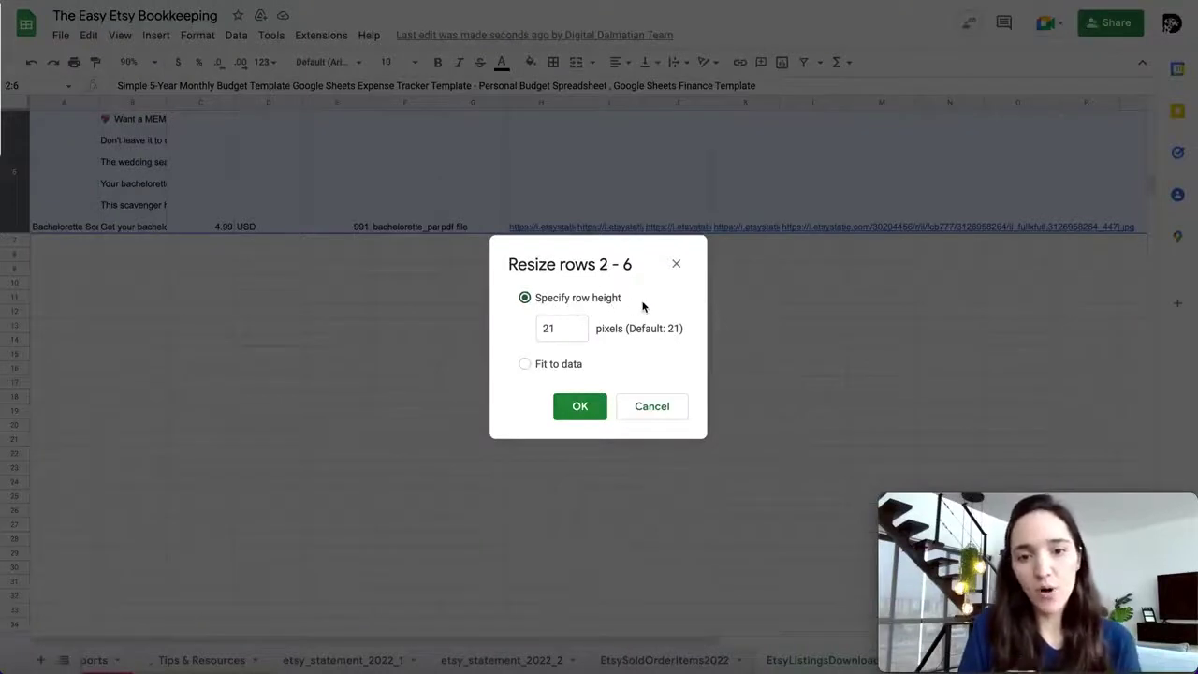
click(578, 407)
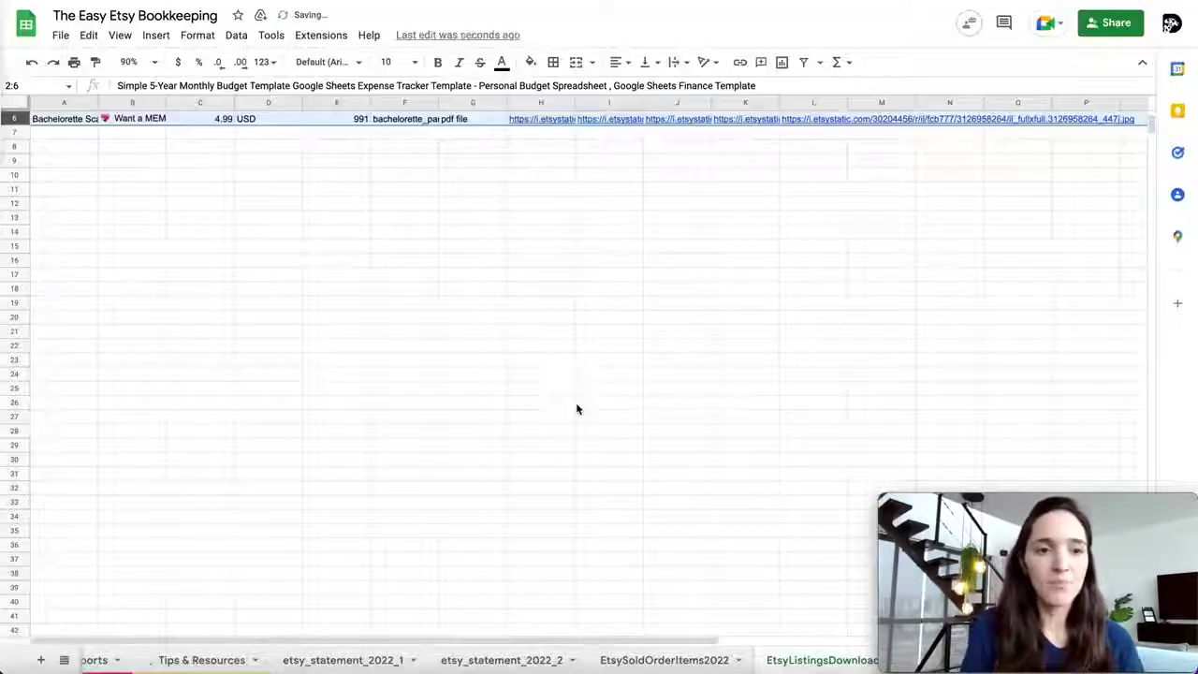
click(248, 247)
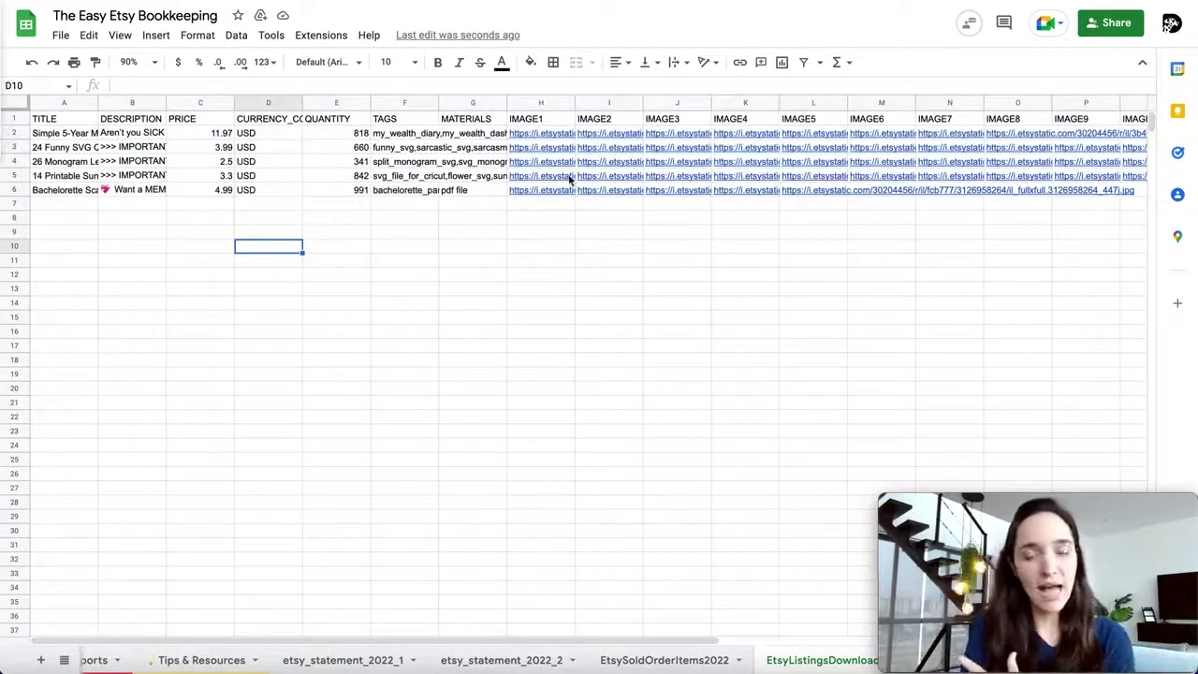
Select and copy all listing data below the header row, from the titles to the SKU column, range A2:X6.
mouse_move(568, 189)
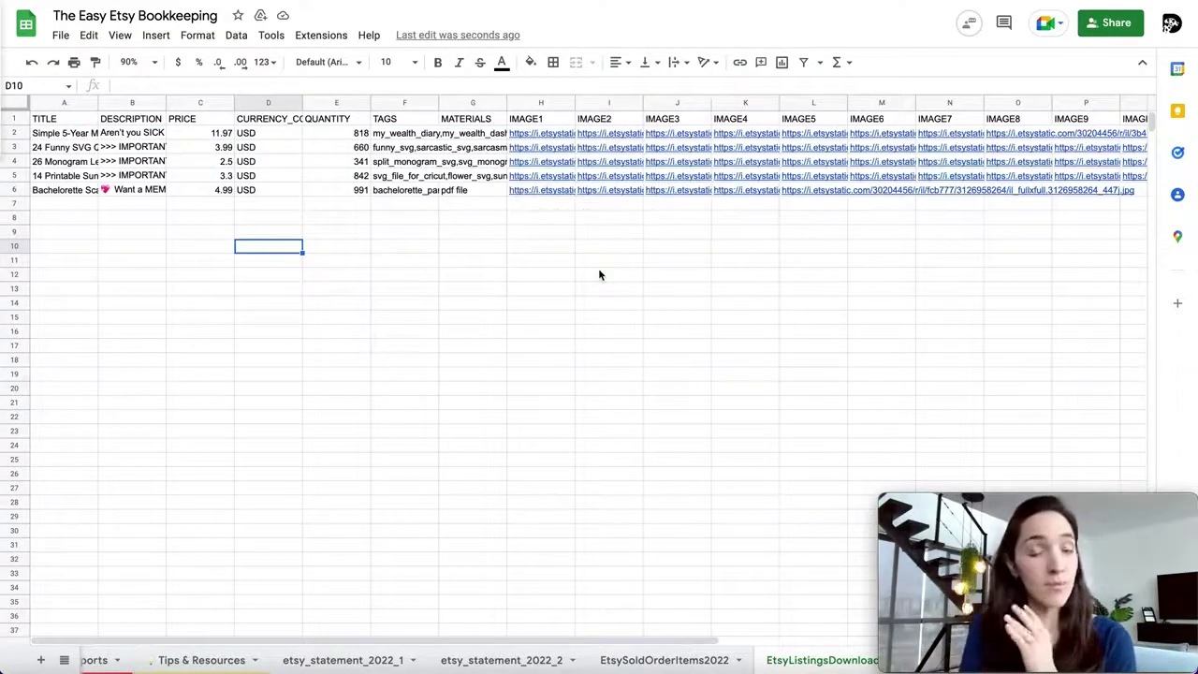
click(74, 137)
drag(62, 135, 959, 195)
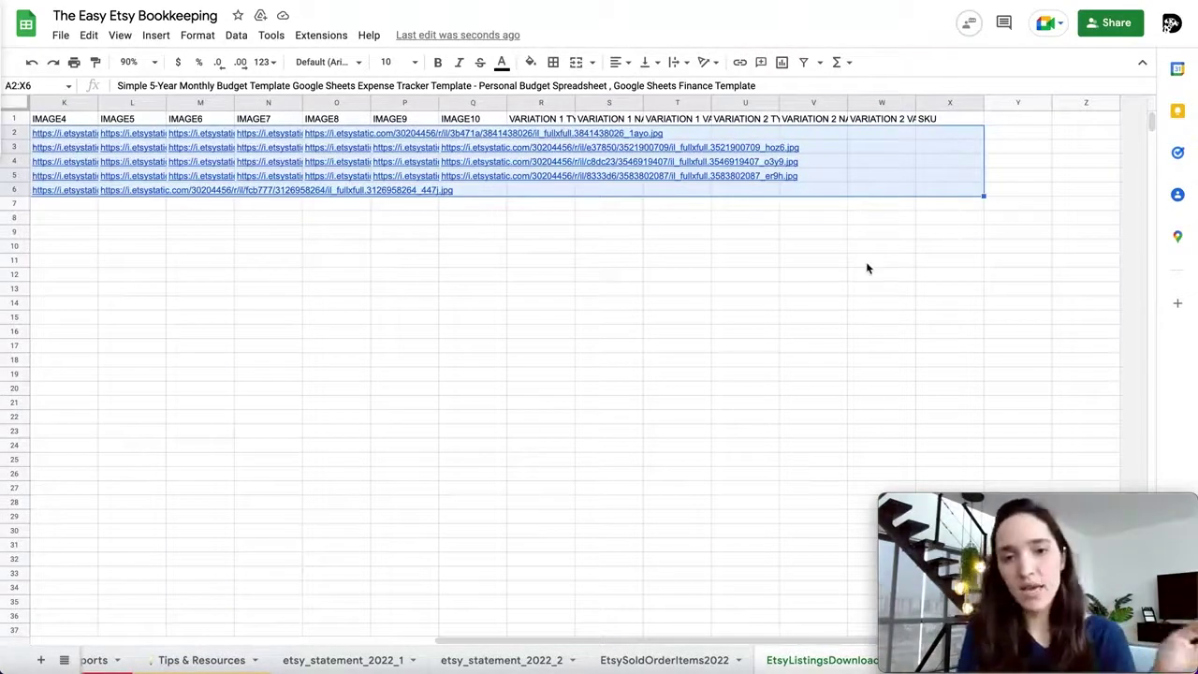
scroll(866, 267, left, 10)
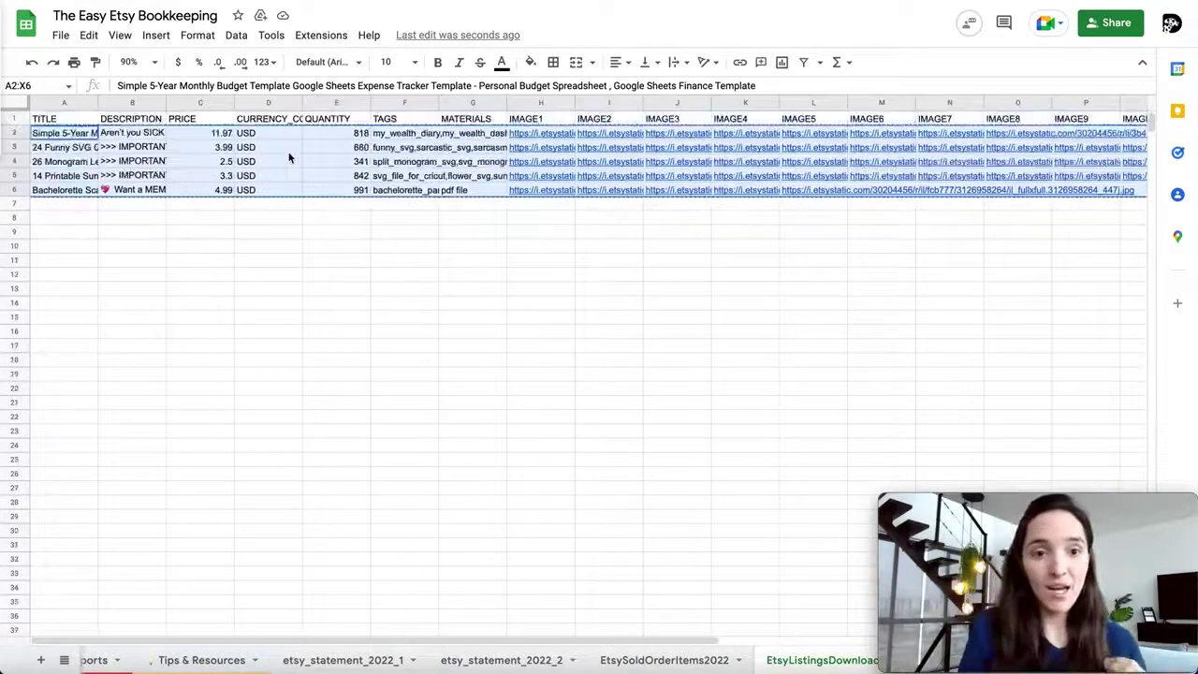
right_click(289, 158)
click(327, 193)
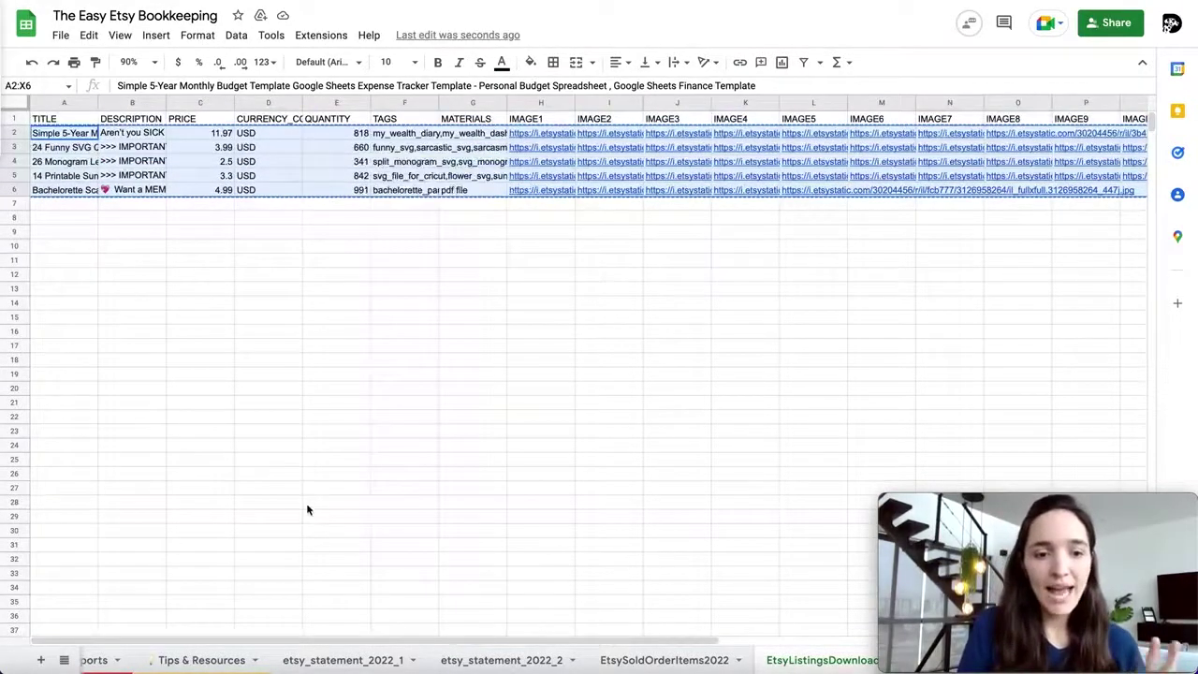
Paste the copied listings as values only into the COGS sheet starting at cell B4.
scroll(262, 661, left, 5)
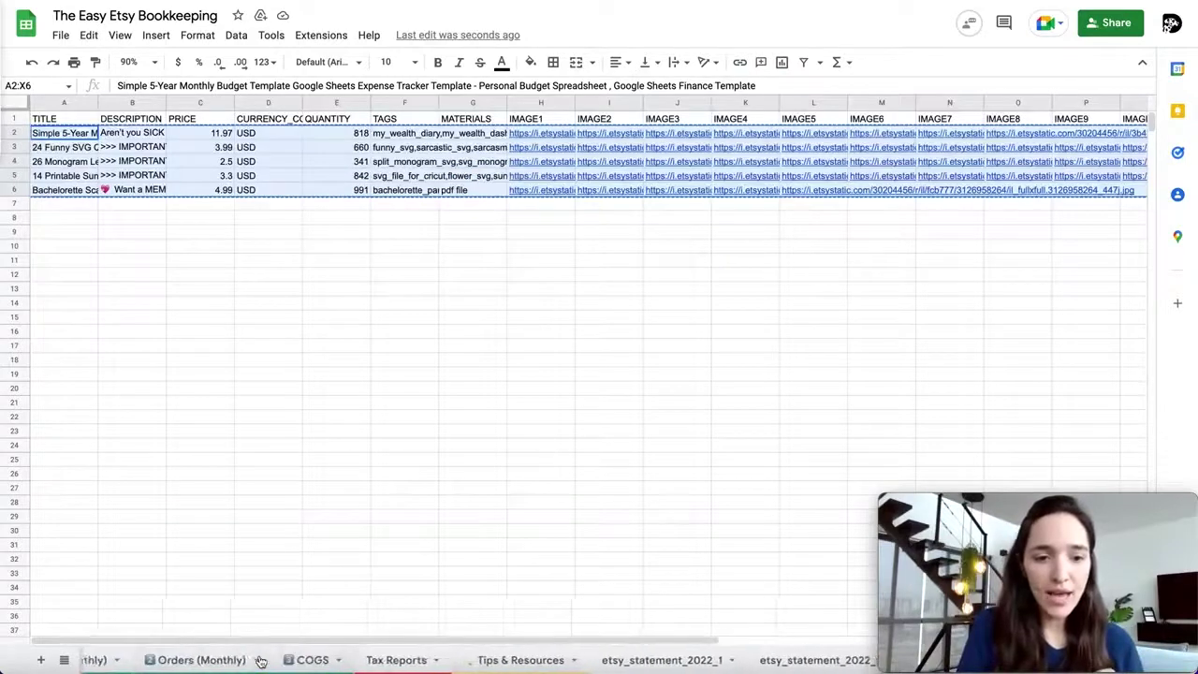
click(314, 661)
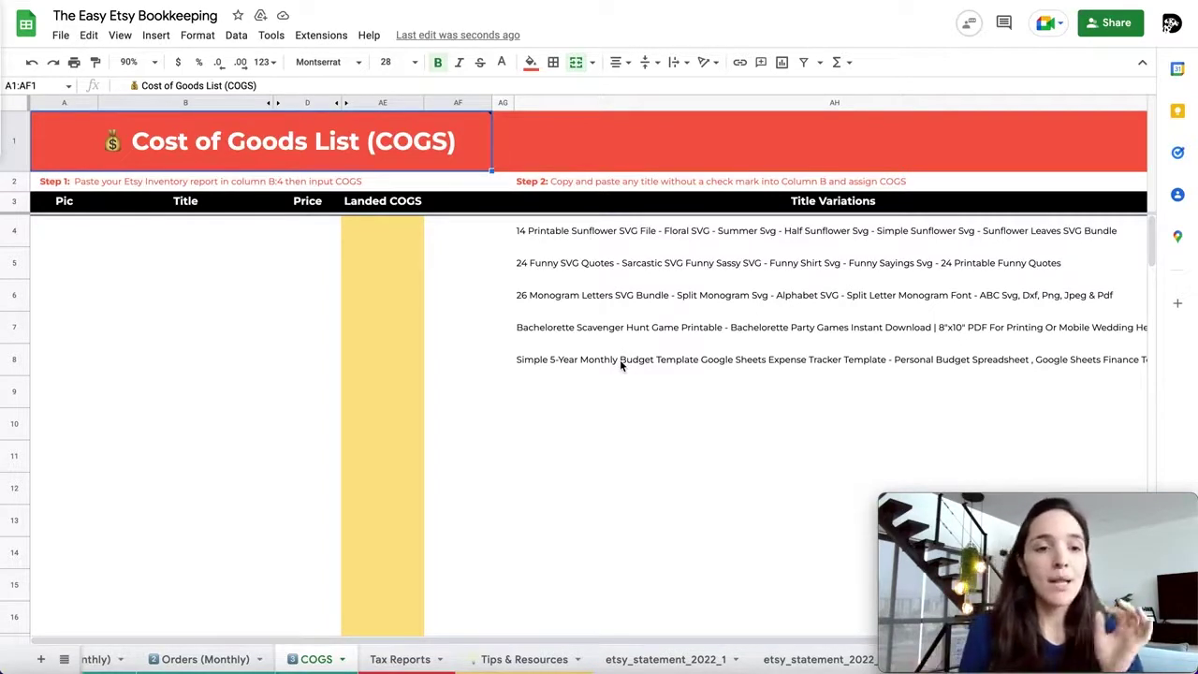
click(199, 236)
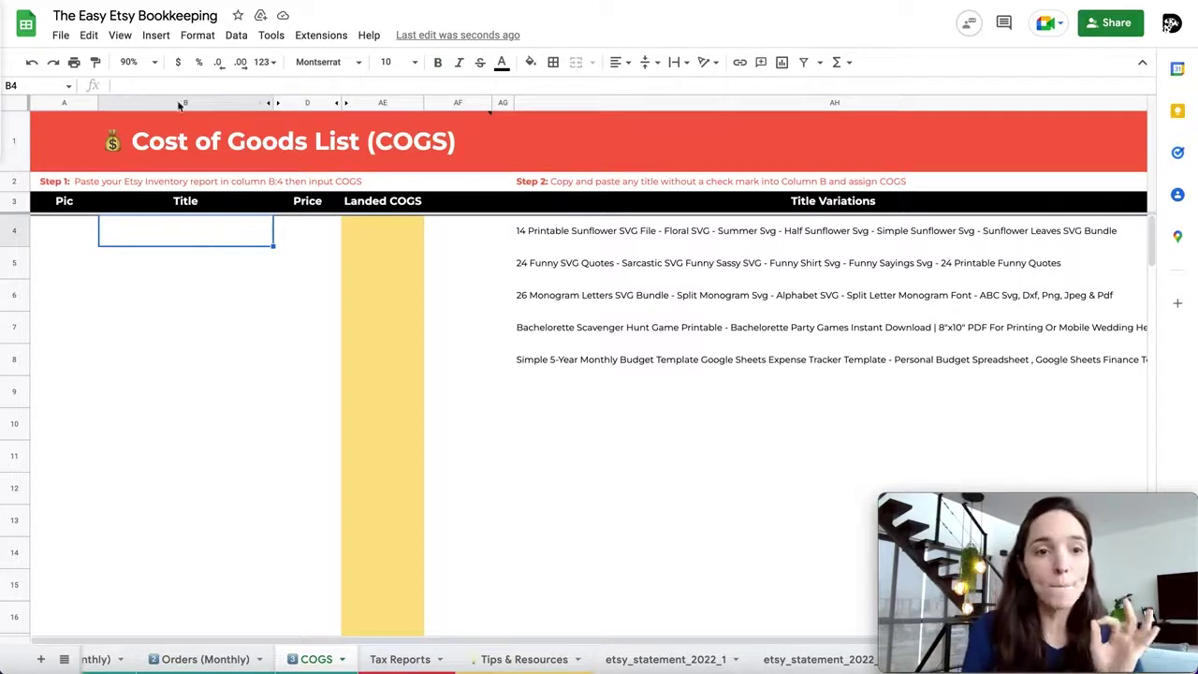
mouse_move(194, 131)
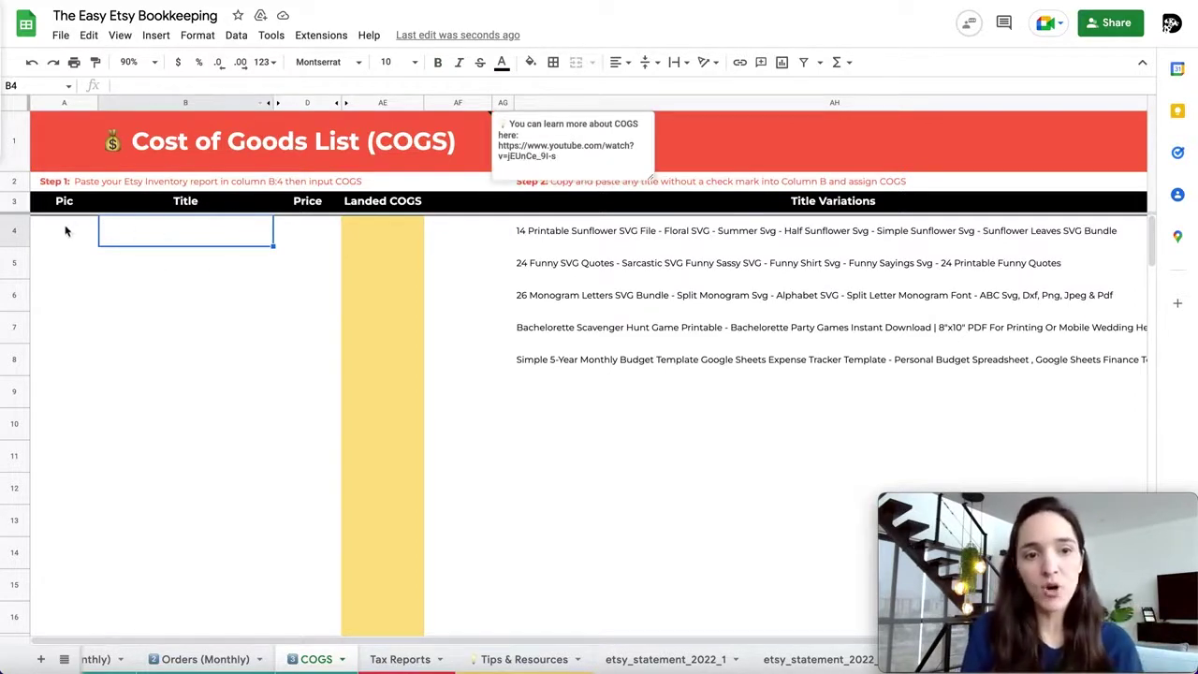
right_click(190, 240)
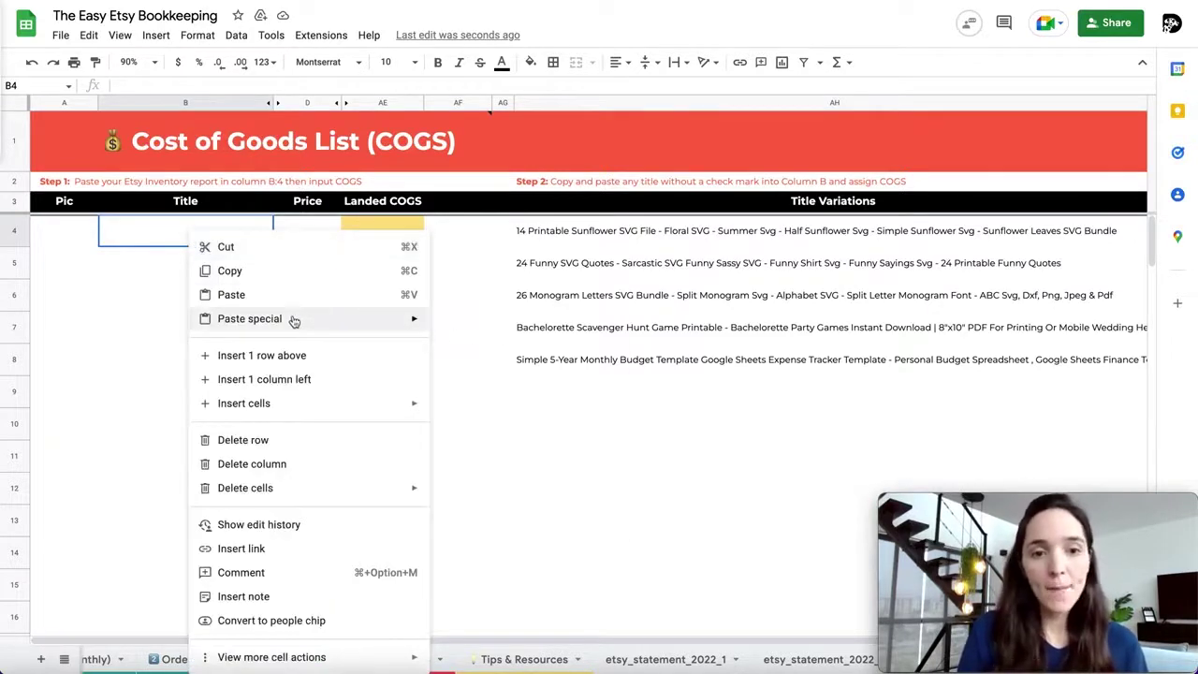
mouse_move(426, 323)
click(482, 325)
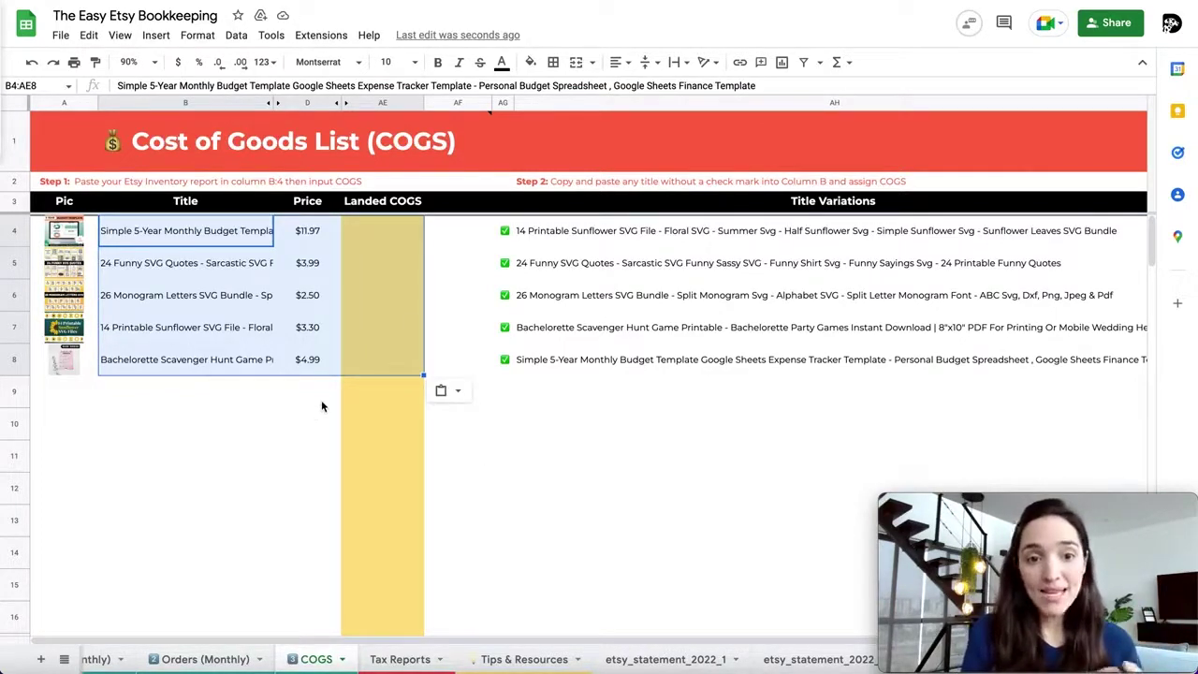
click(487, 452)
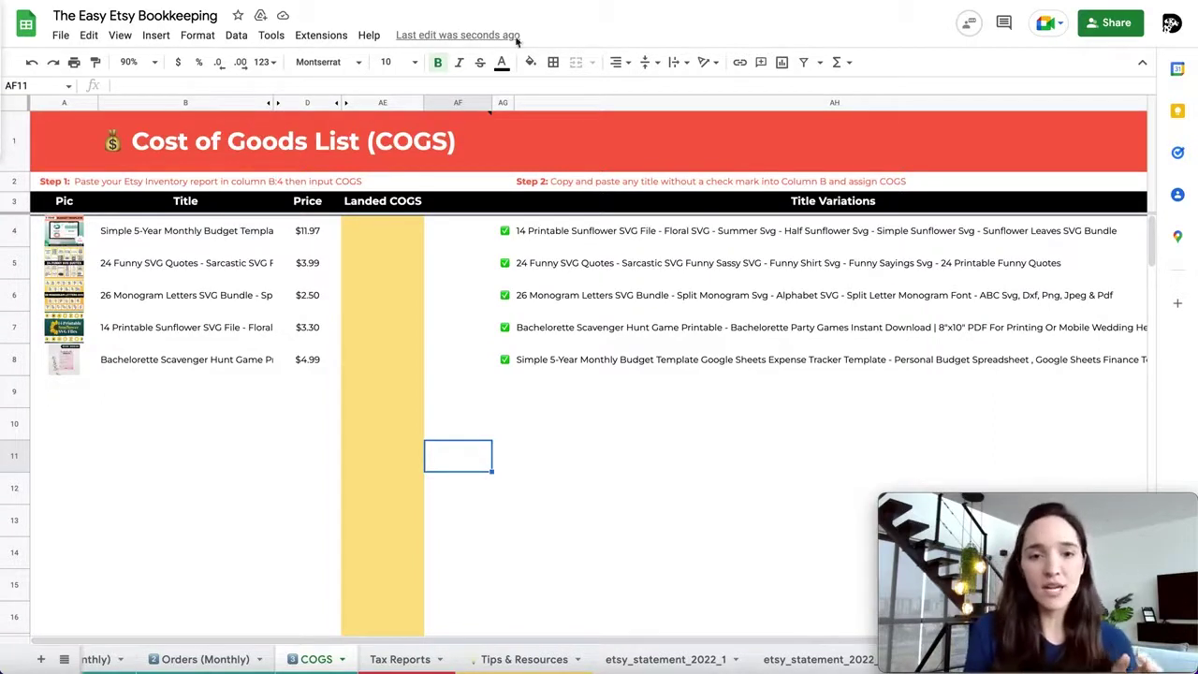
Enter a landed COGS of 0 for each of the five listings in cells AE4 to AE8.
mouse_move(461, 136)
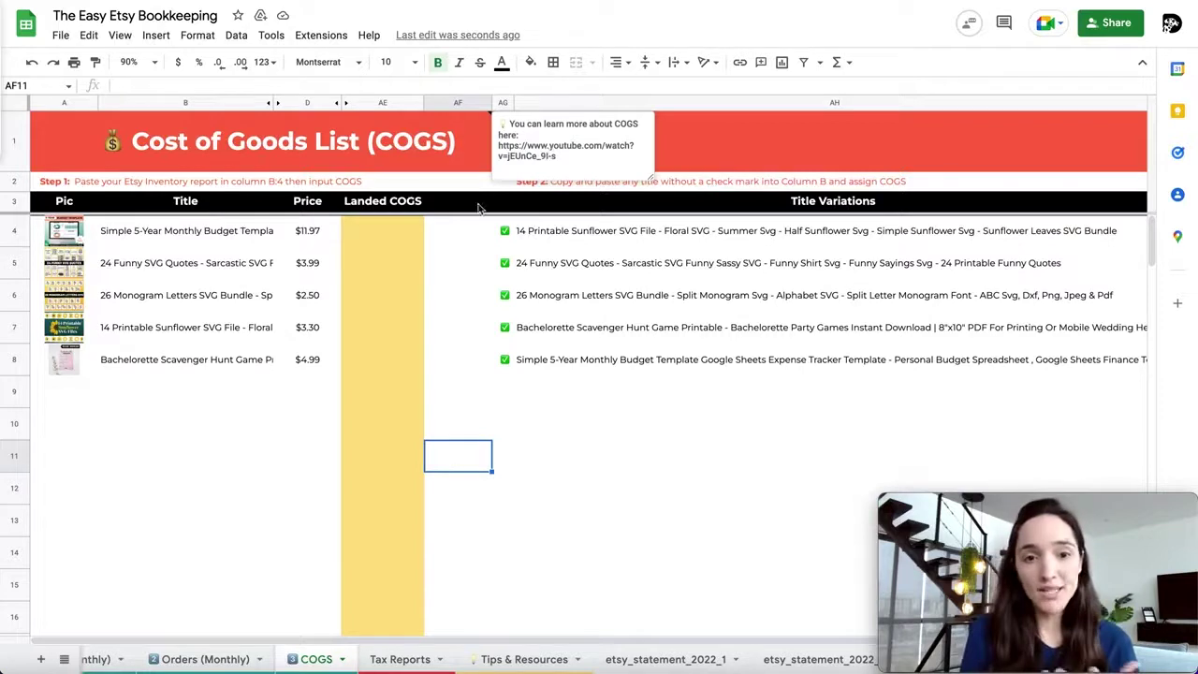
click(391, 242)
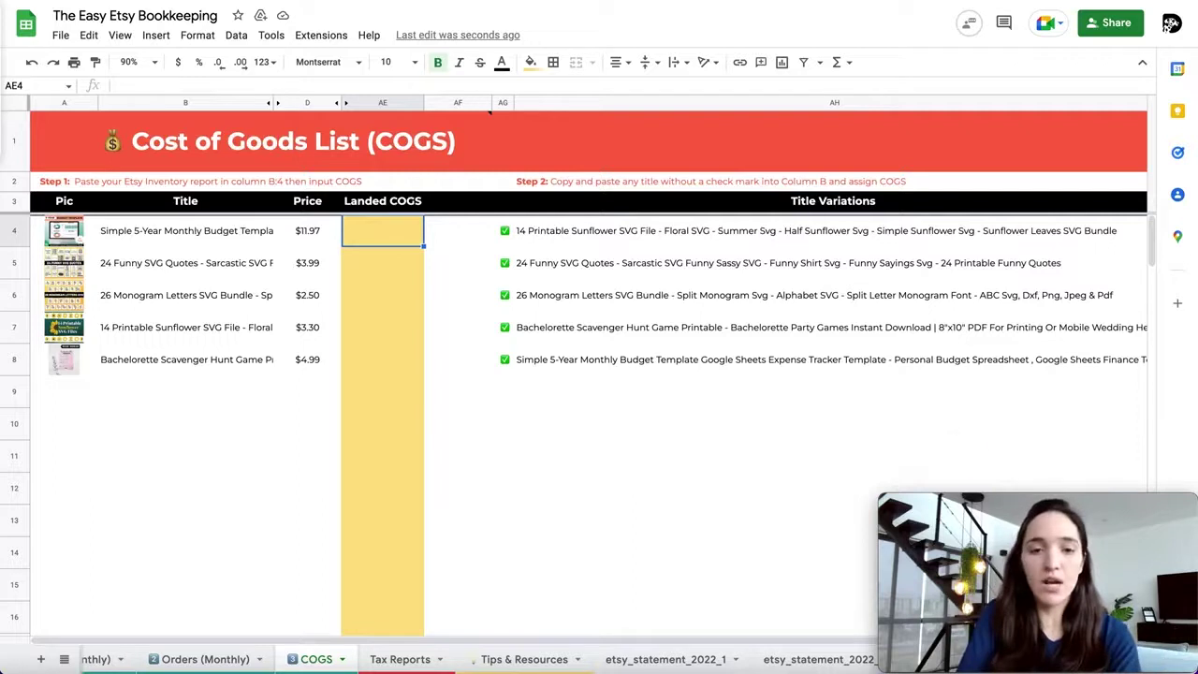
text(0)
key(Return)
text(00)
key(Return)
text(0)
key(Return)
text(0)
key(Return)
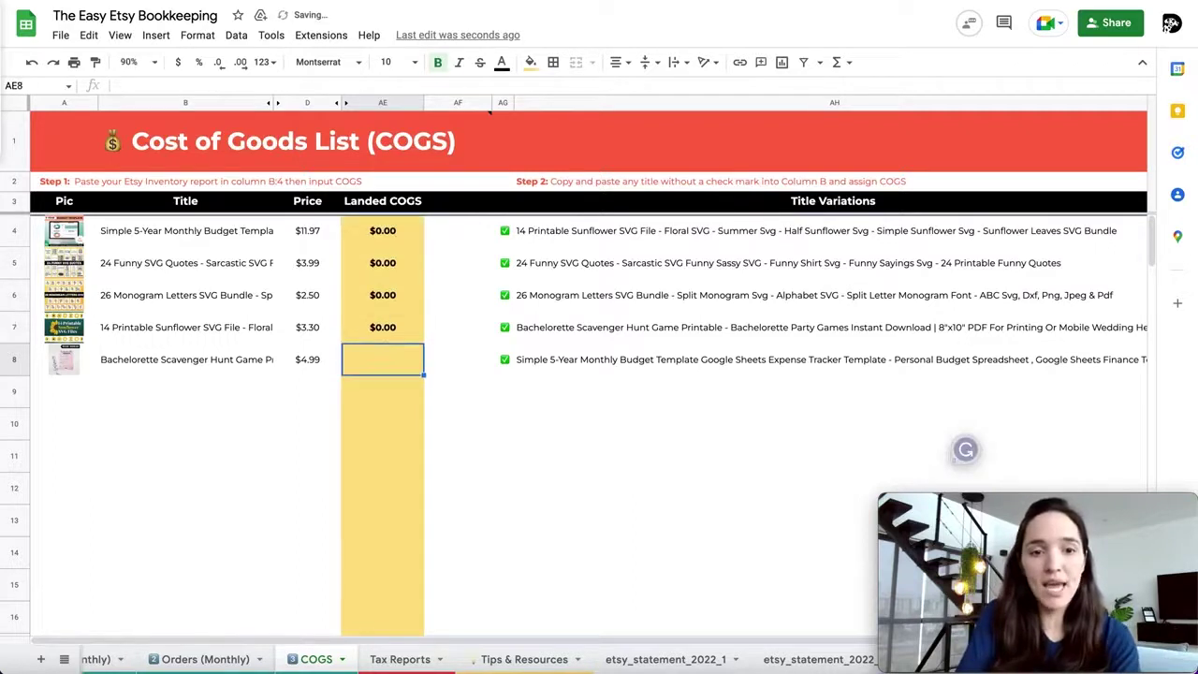
text(0)
key(Return)
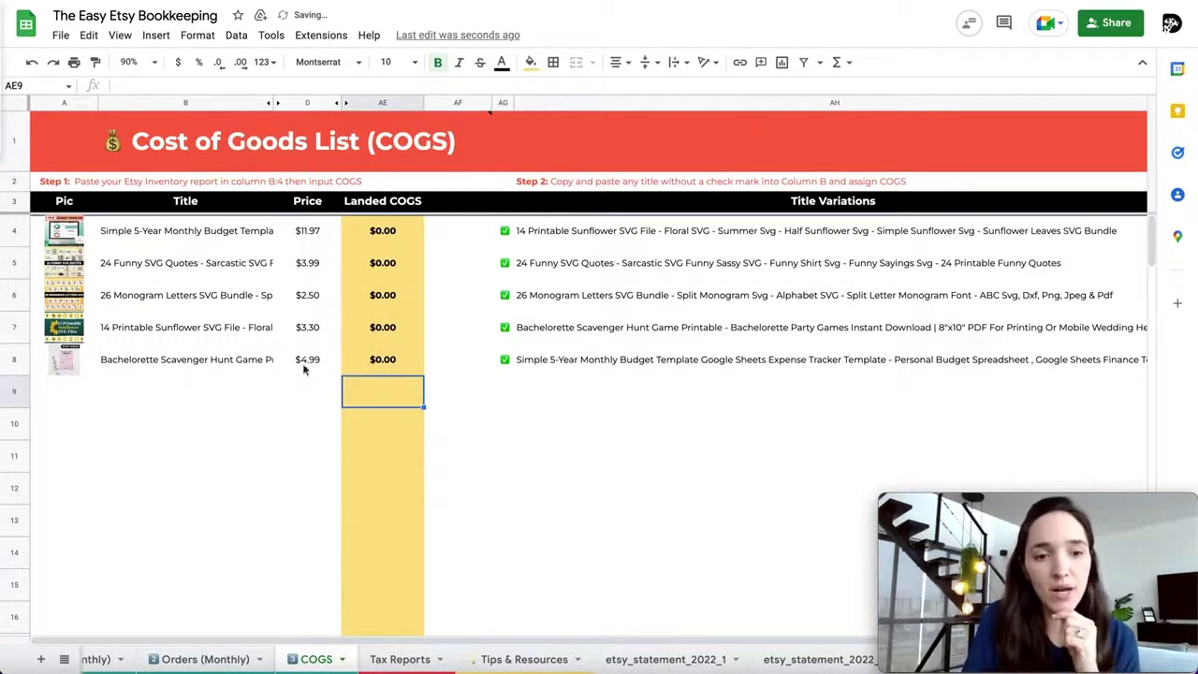
Check the bachelorette game listing's landed COGS and title, the end of the Title Variations list, and the next free title cell B9.
click(372, 366)
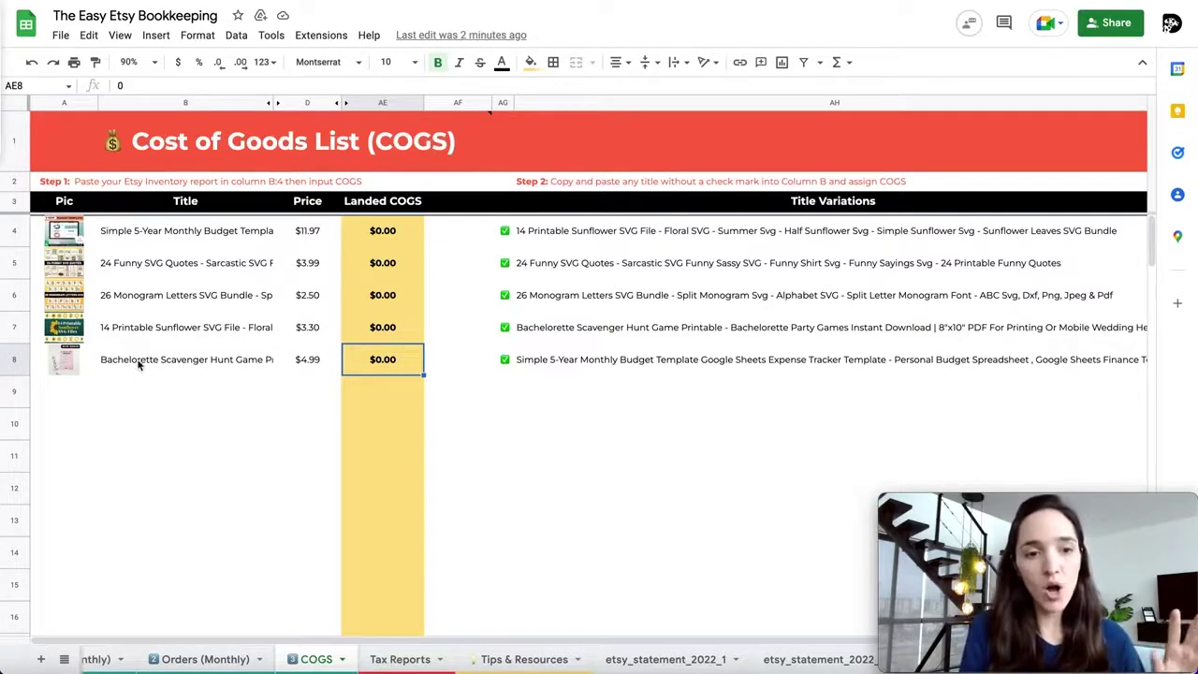
click(249, 360)
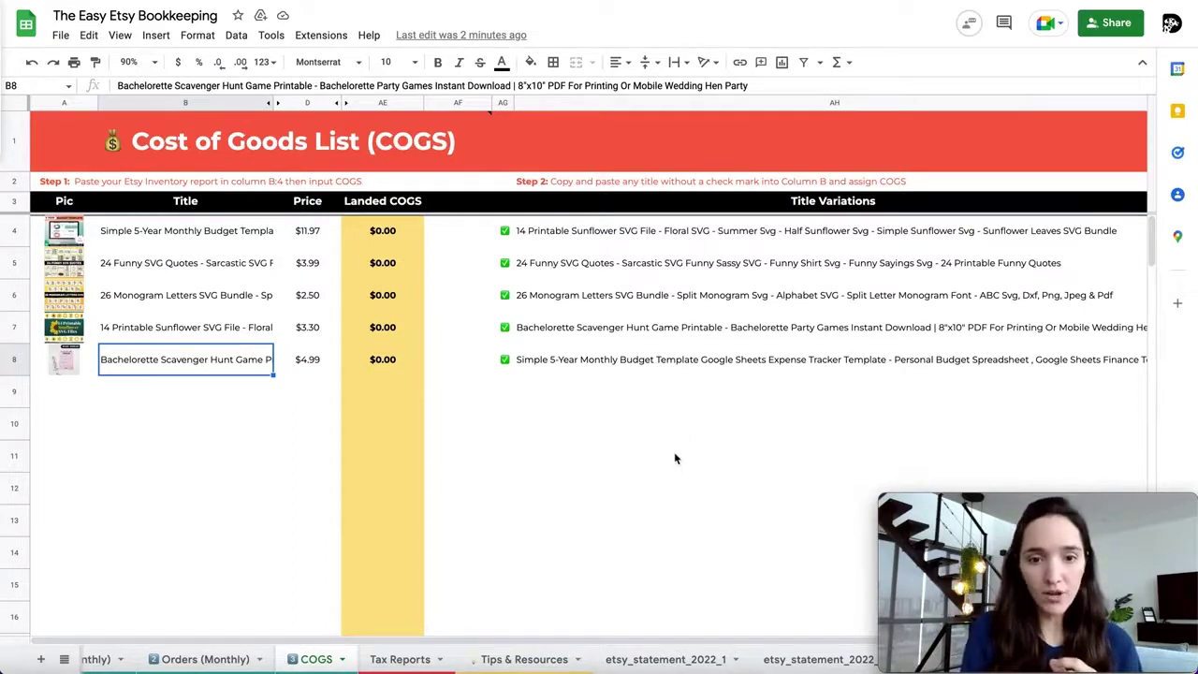
click(641, 404)
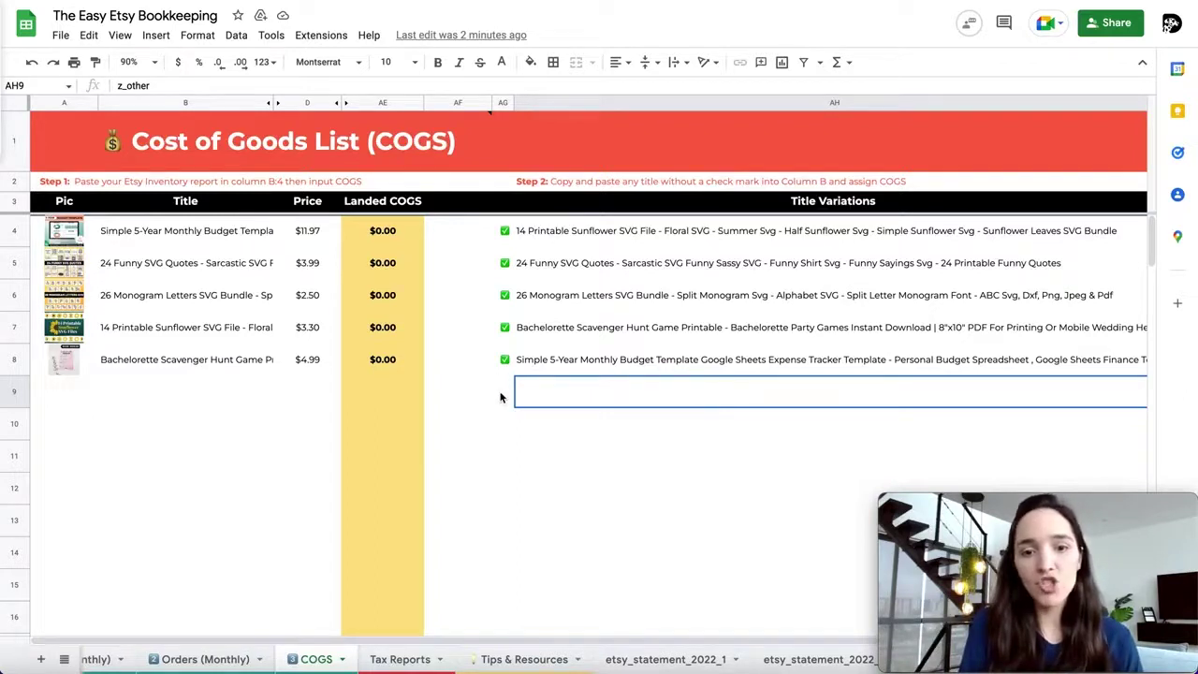
click(191, 400)
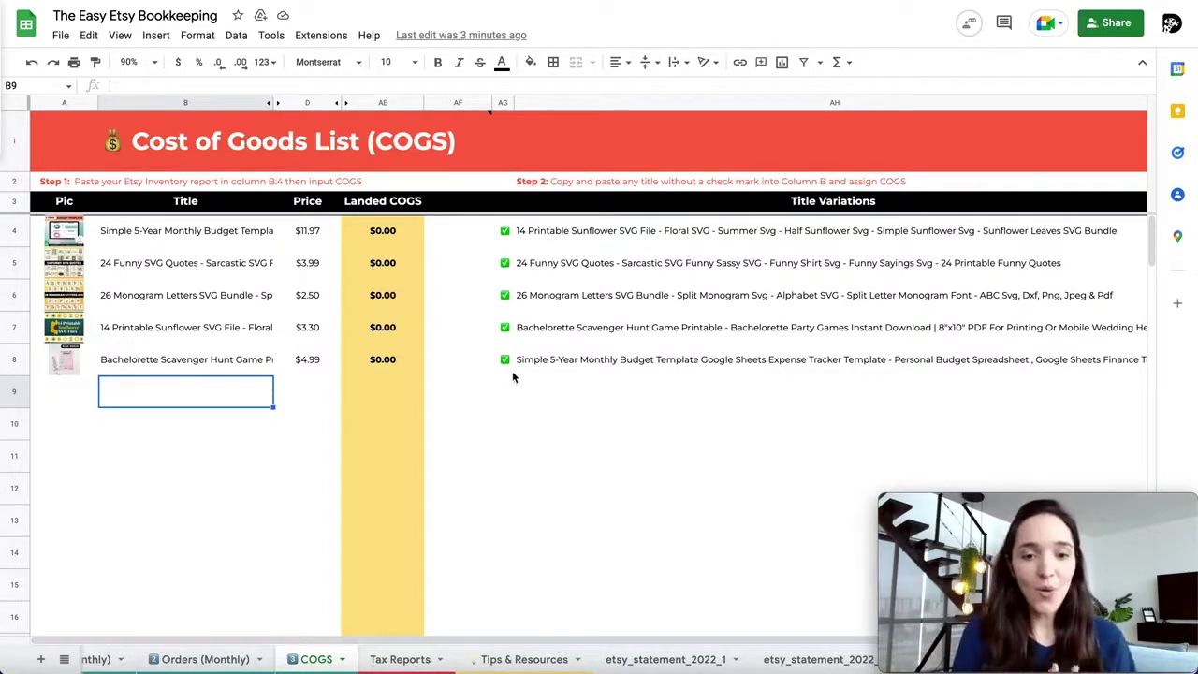
Delete the imported etsy_statement_2022_1 sheet and confirm its removal.
click(664, 660)
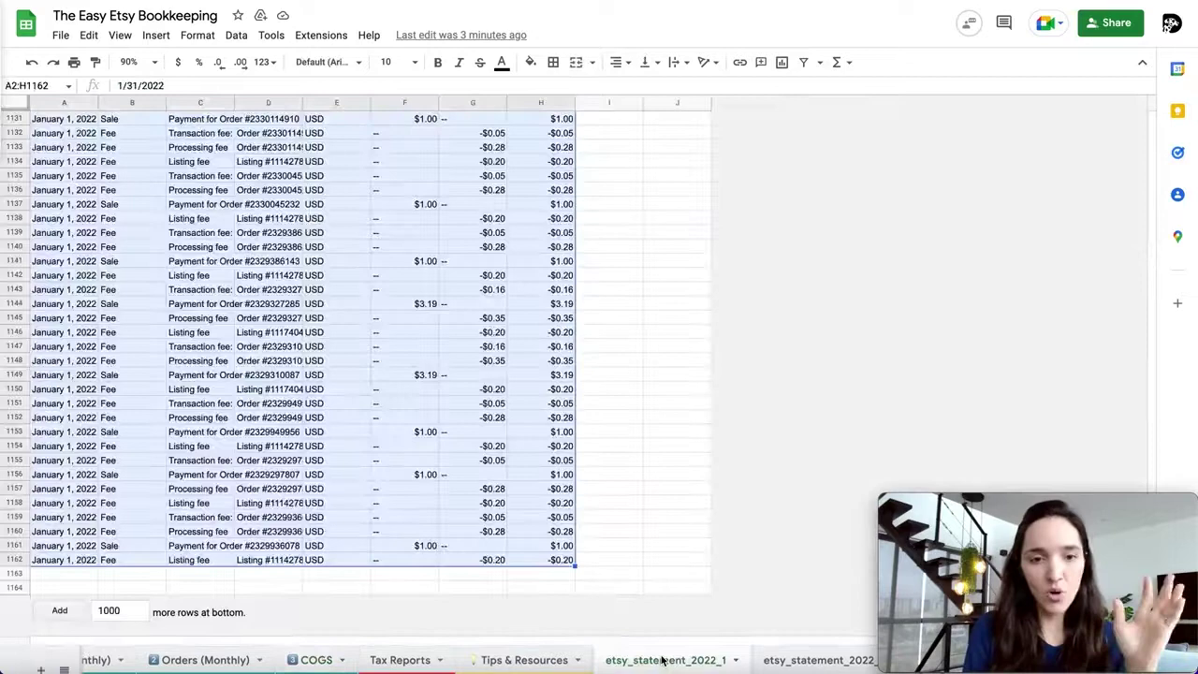
right_click(664, 660)
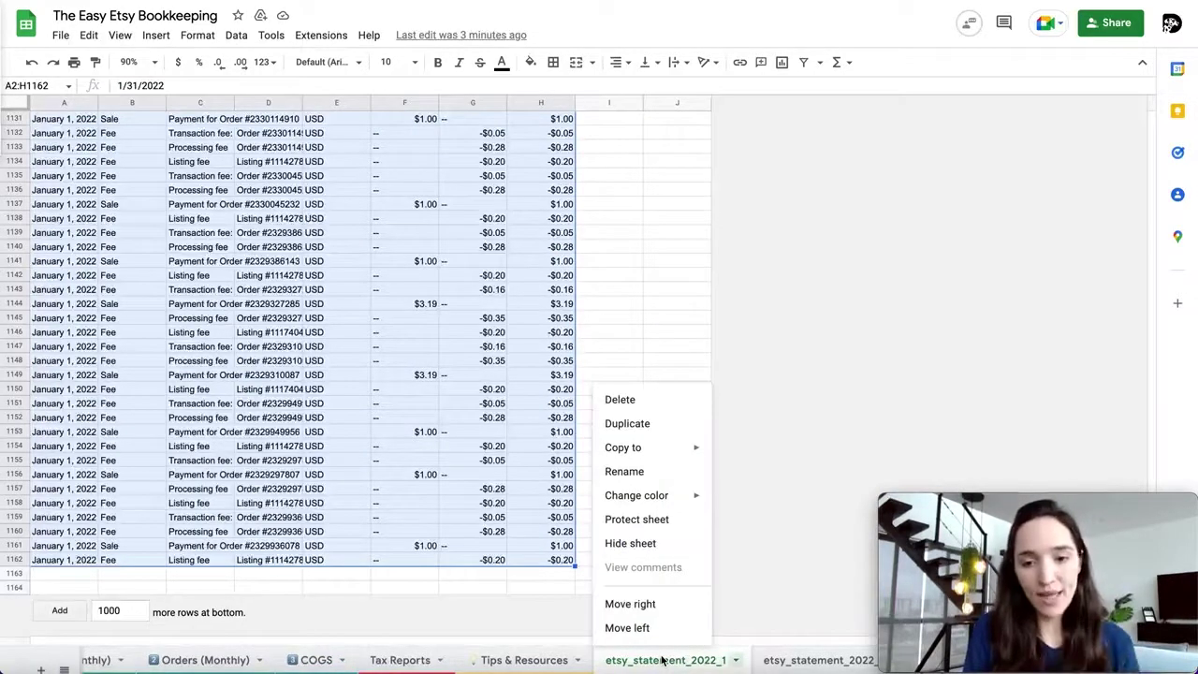
click(670, 401)
click(756, 377)
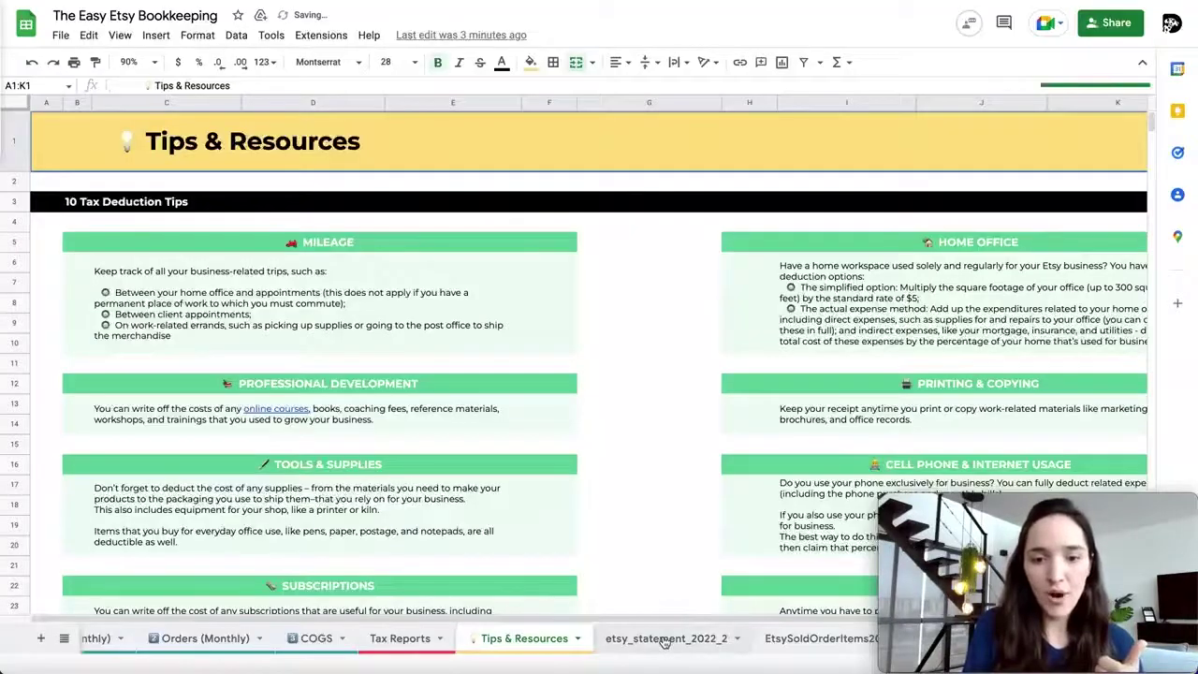
Delete the imported etsy_statement_2022_2 sheet and confirm its removal.
click(738, 638)
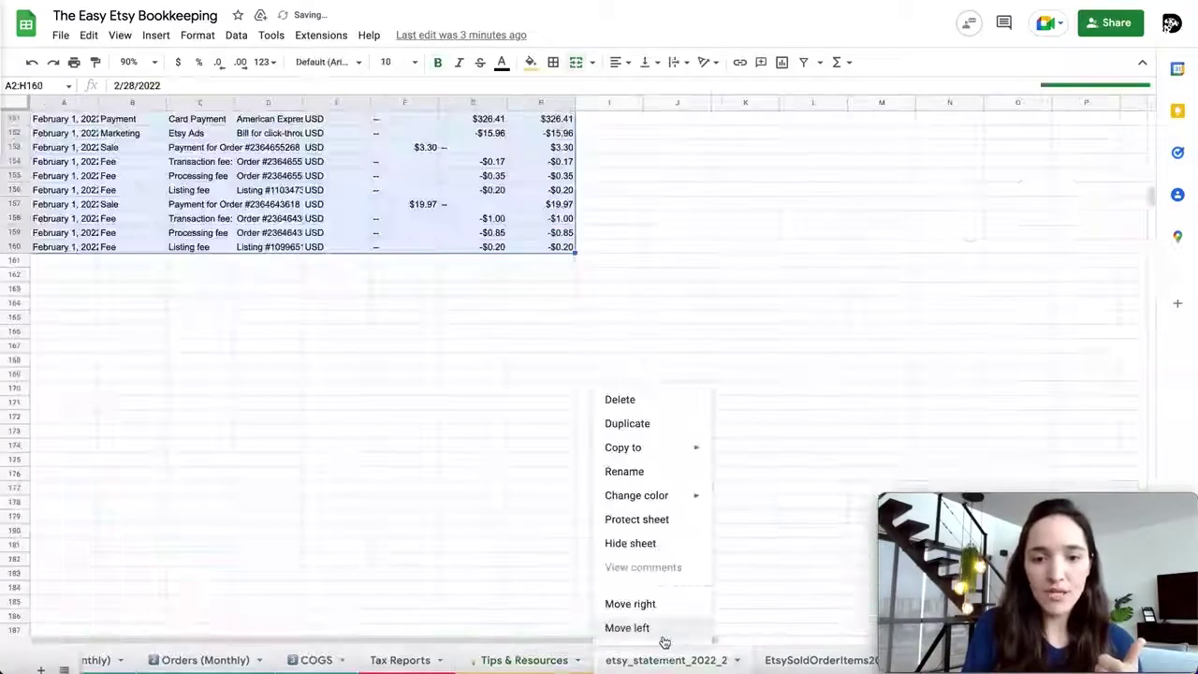
click(655, 403)
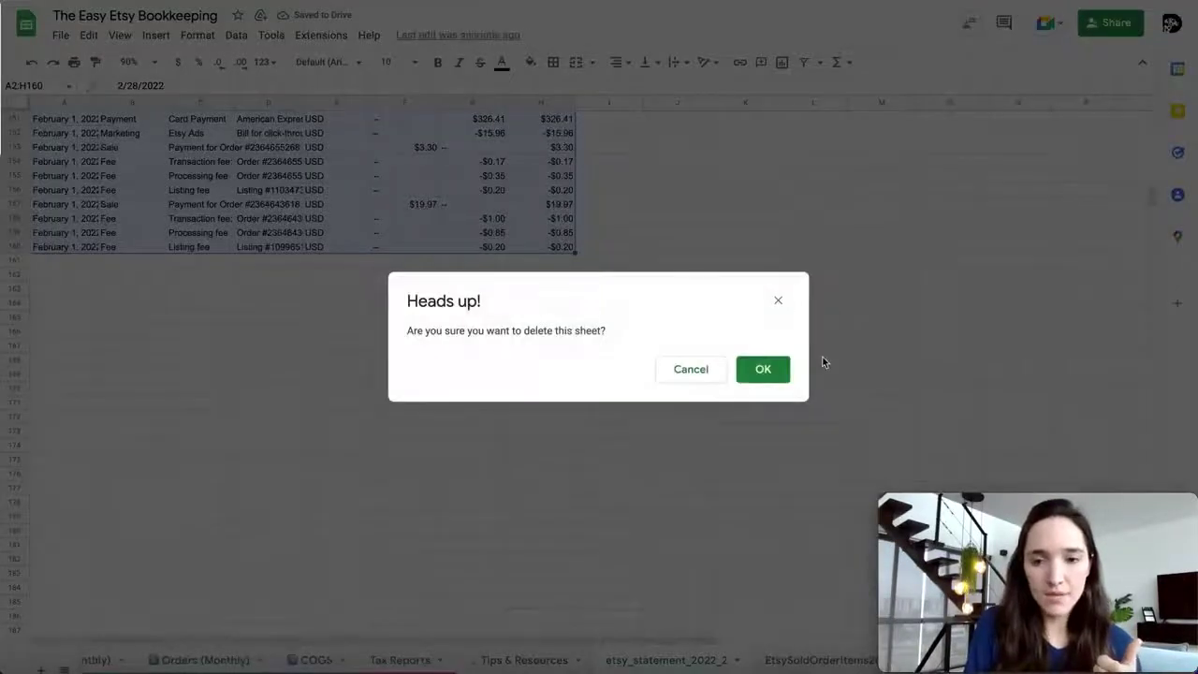
click(762, 369)
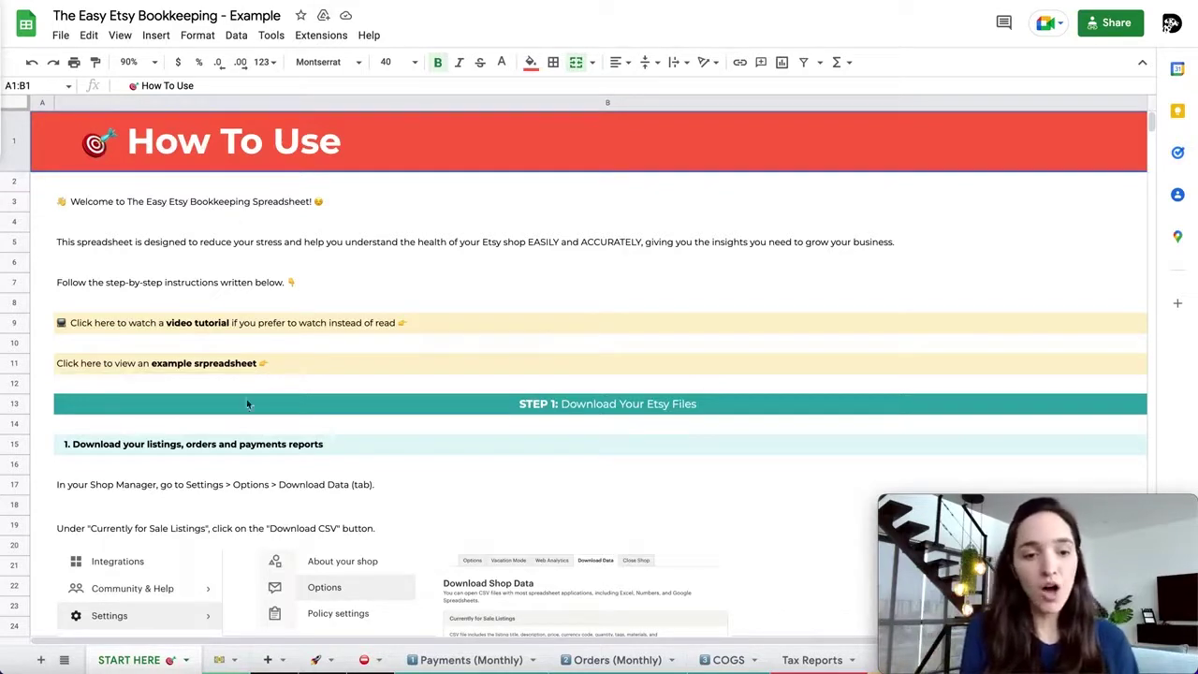
In the example workbook's Profit & Loss sheet, try the year 2026 and set it back to 2022.
click(218, 661)
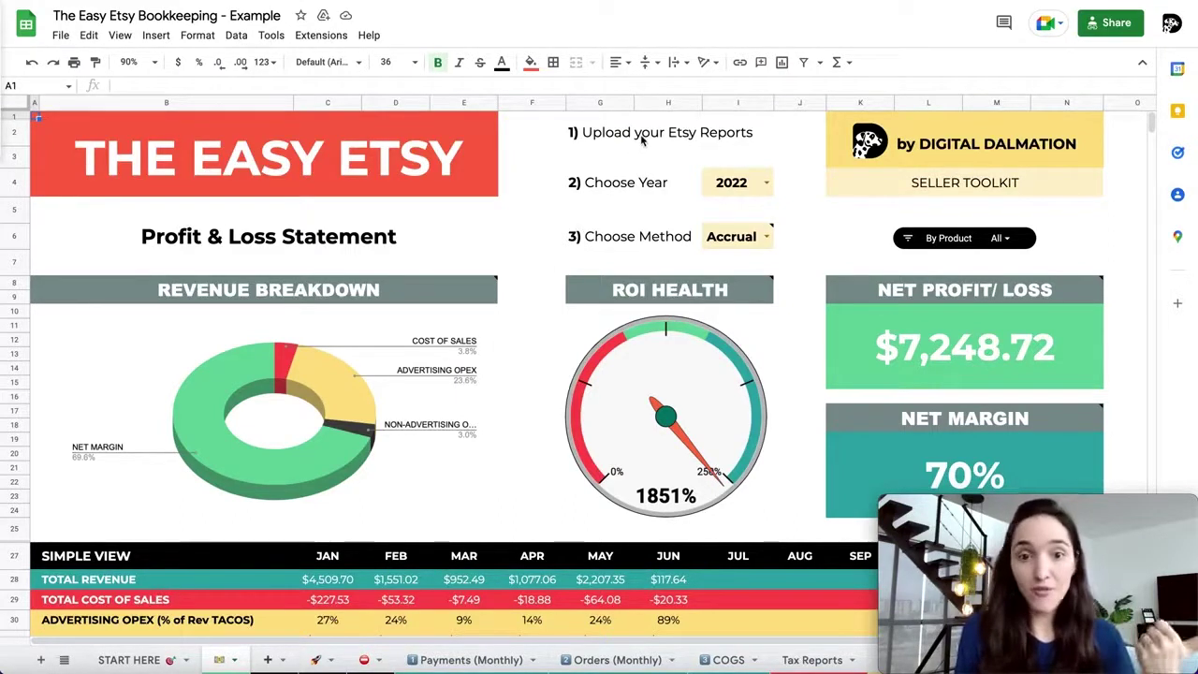
click(767, 185)
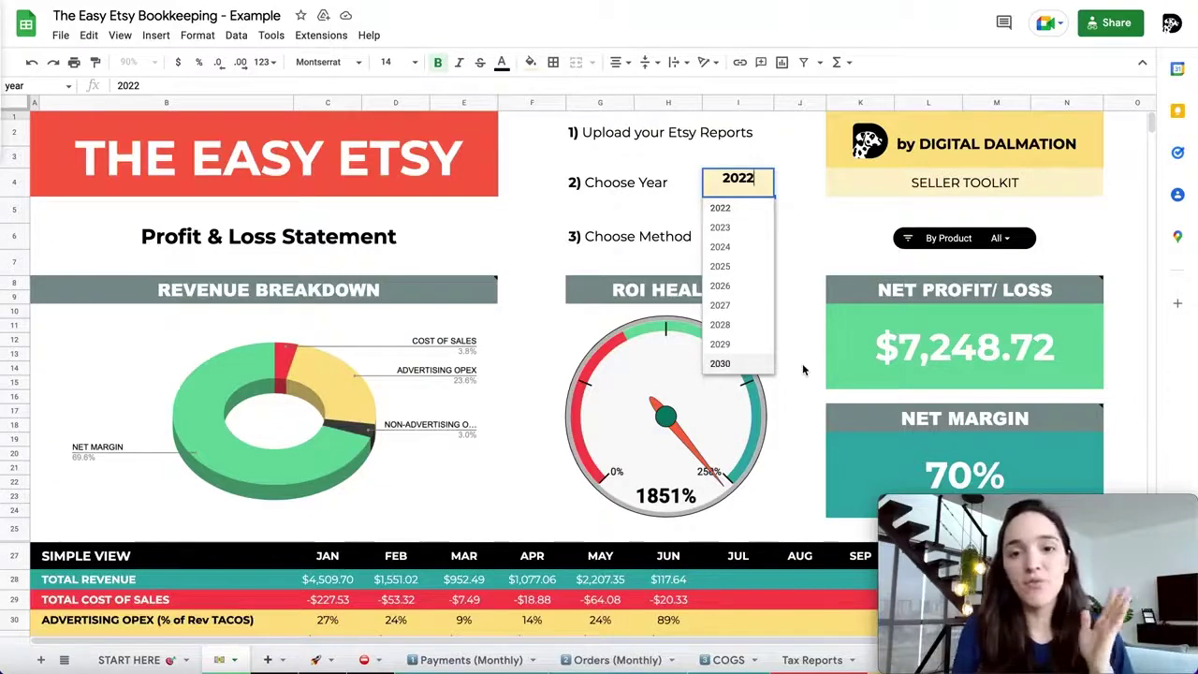
click(720, 285)
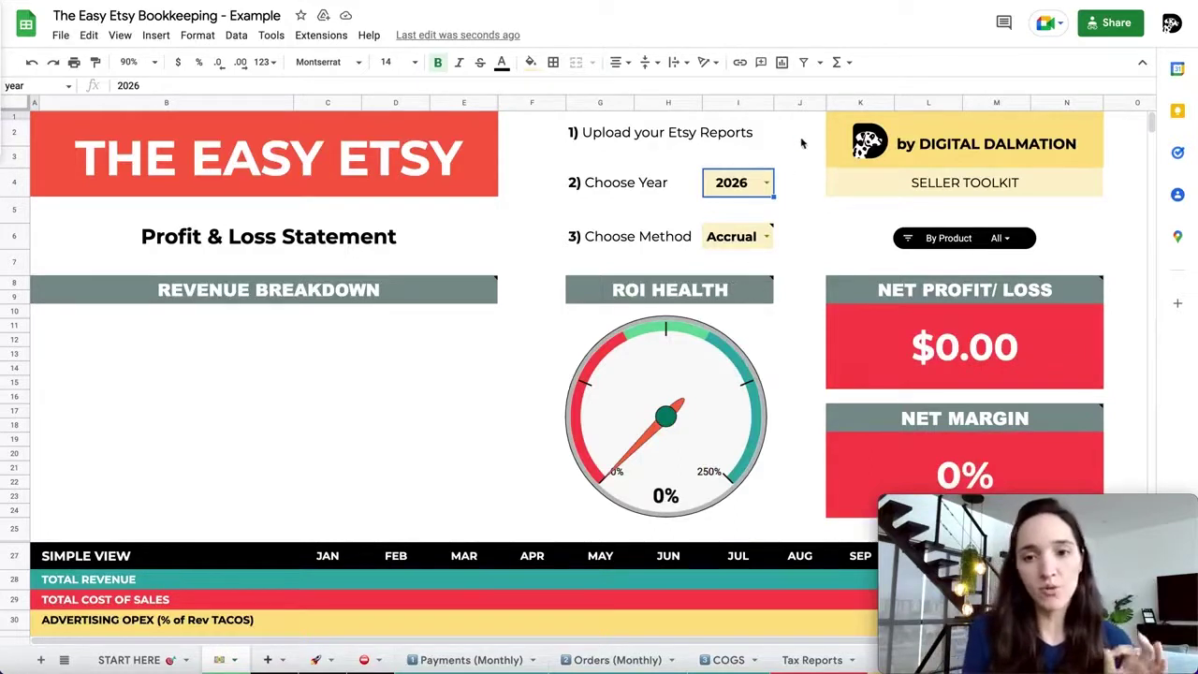
click(766, 183)
click(746, 210)
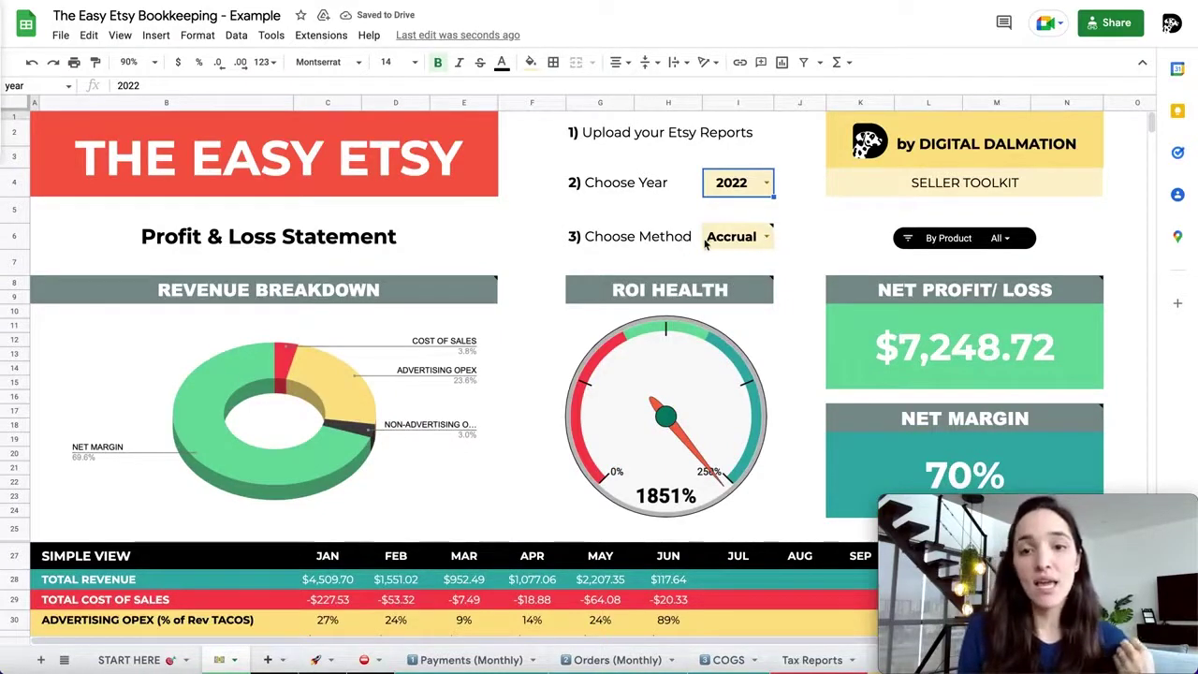
Check the available accounting methods and review the Simple View and Detailed View sections of the Profit & Loss sheet.
click(766, 237)
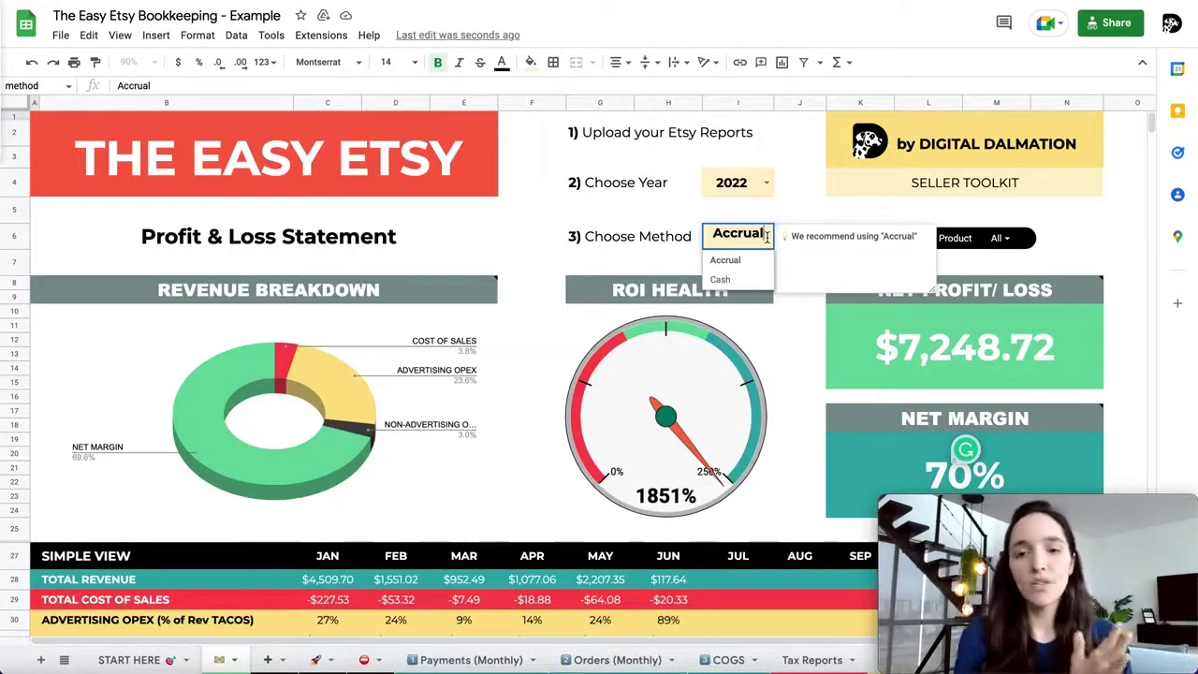
click(659, 261)
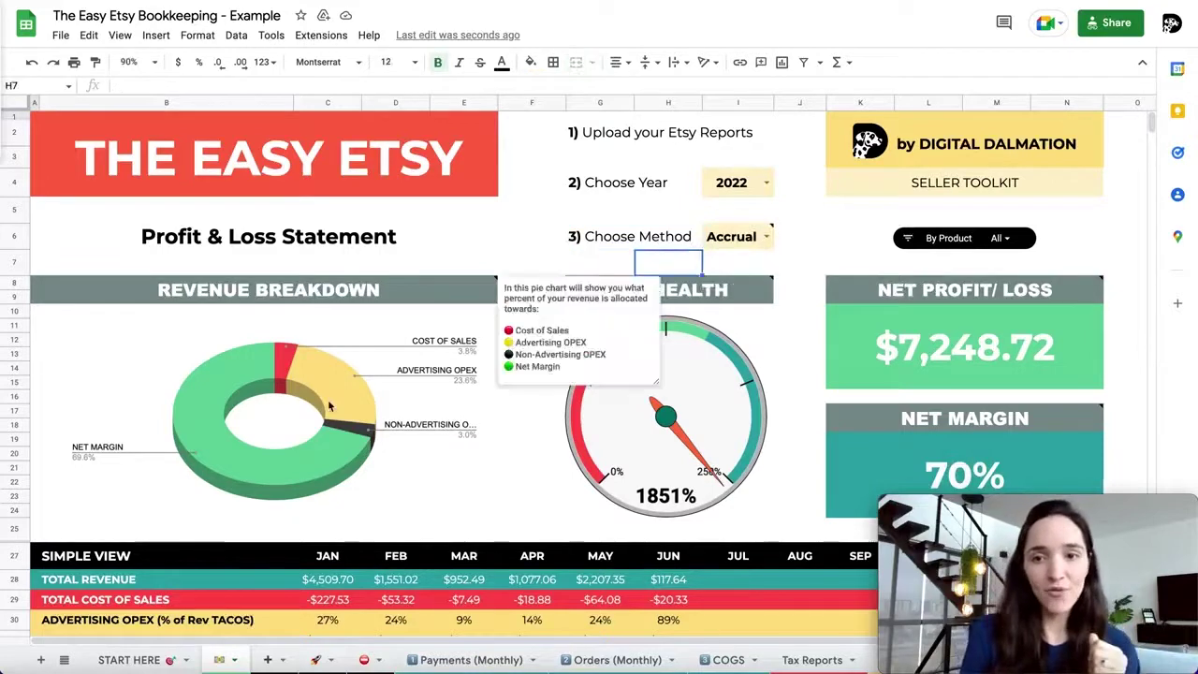
scroll(328, 399, down, 3)
scroll(328, 403, down, 3)
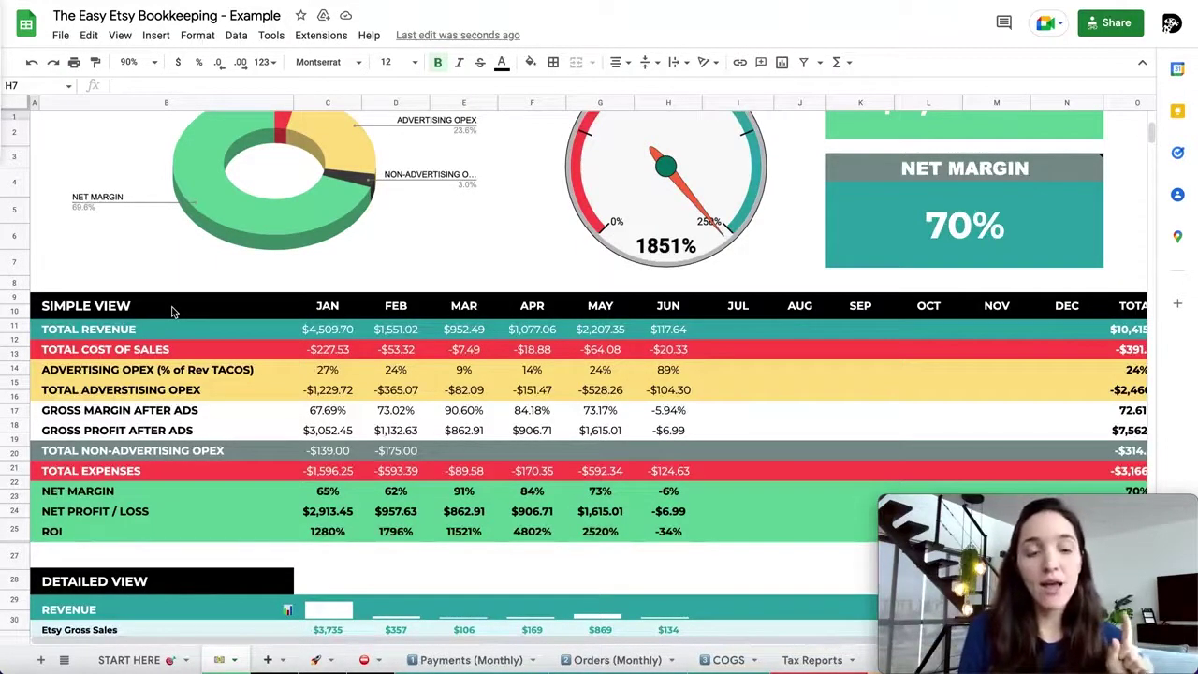
scroll(172, 311, down, 5)
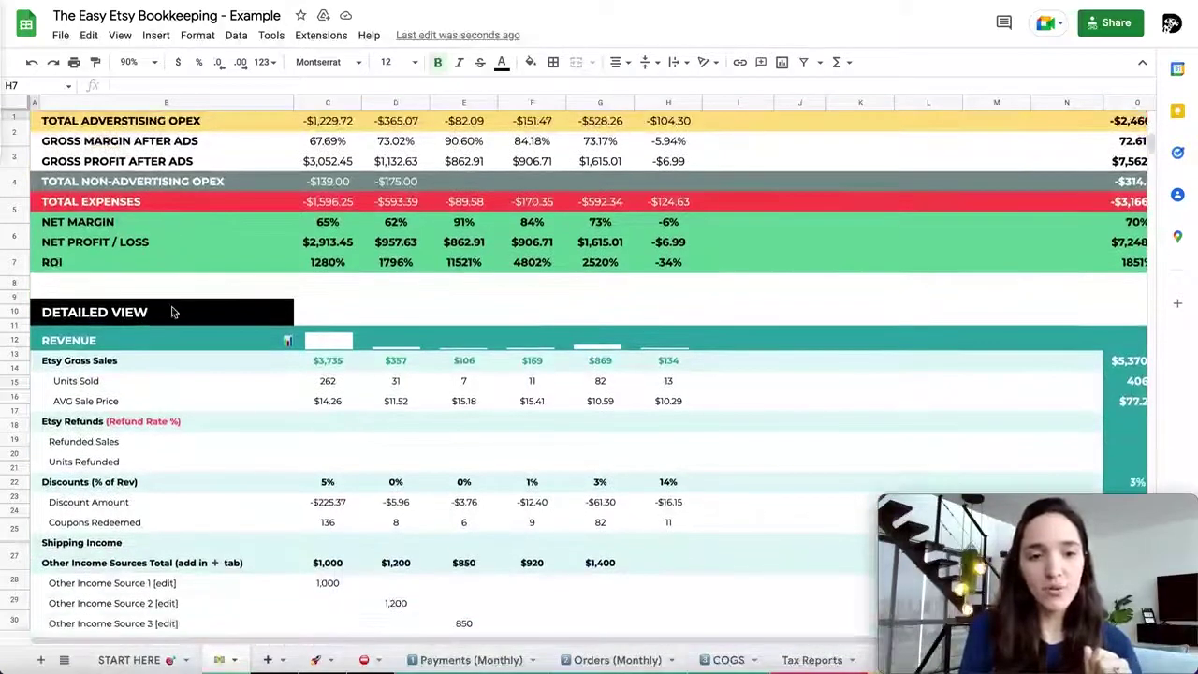
scroll(171, 311, down, 3)
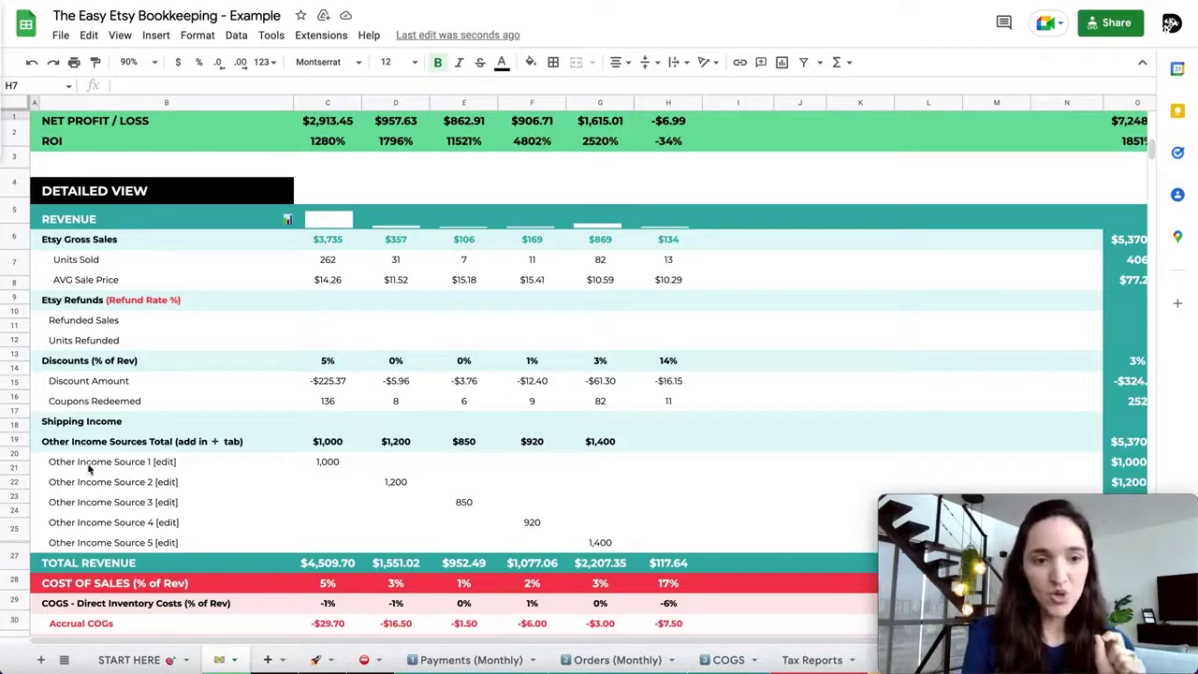
Rename Other Income Source 1 as Website Sales and Other Income Source 2 as Local Fairs in the Detailed View's Revenue section.
click(208, 463)
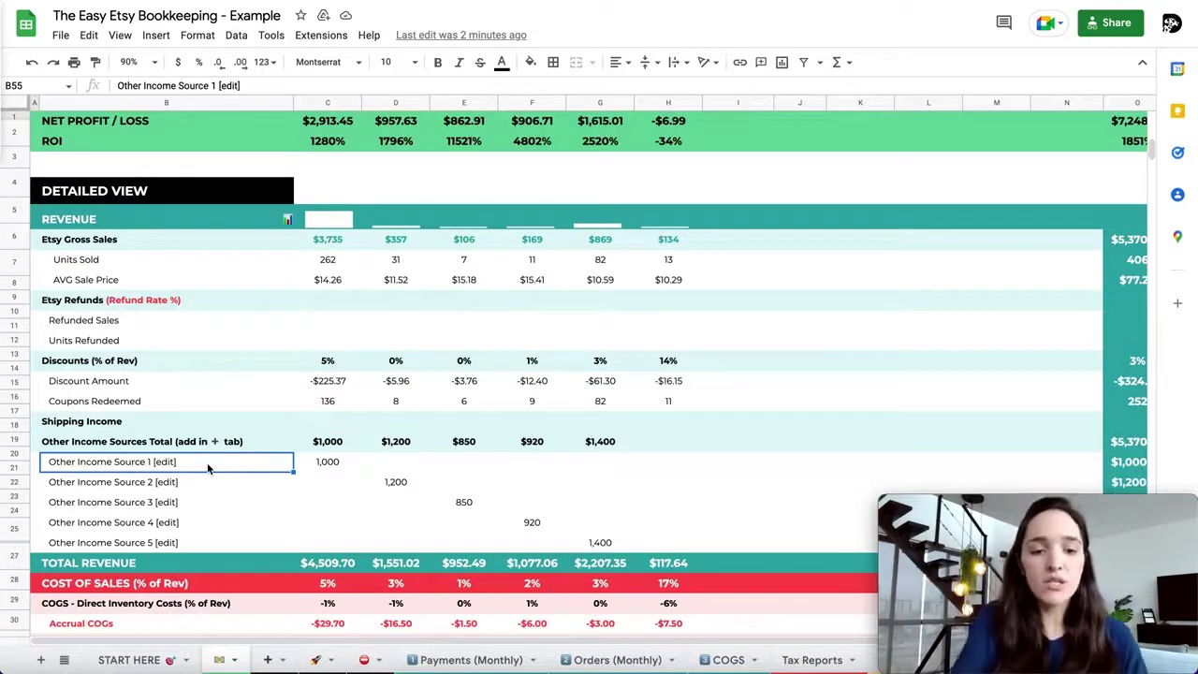
text(Website Sales)
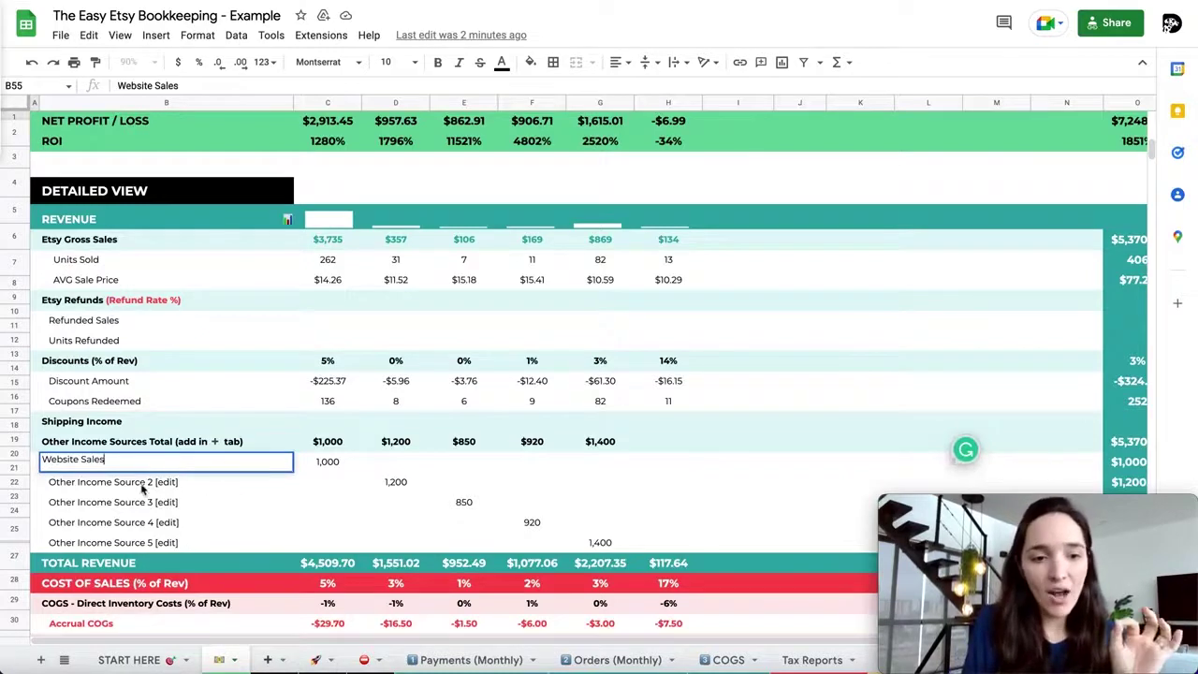
key(Return)
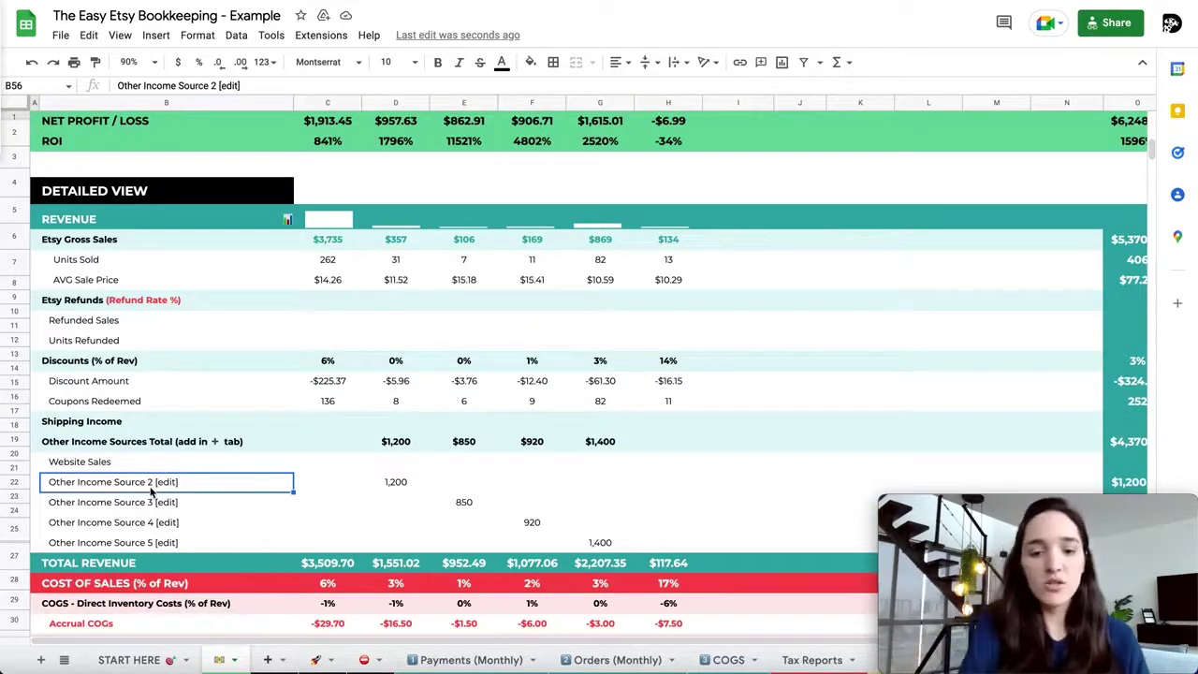
text(Local Fairs)
key(Return)
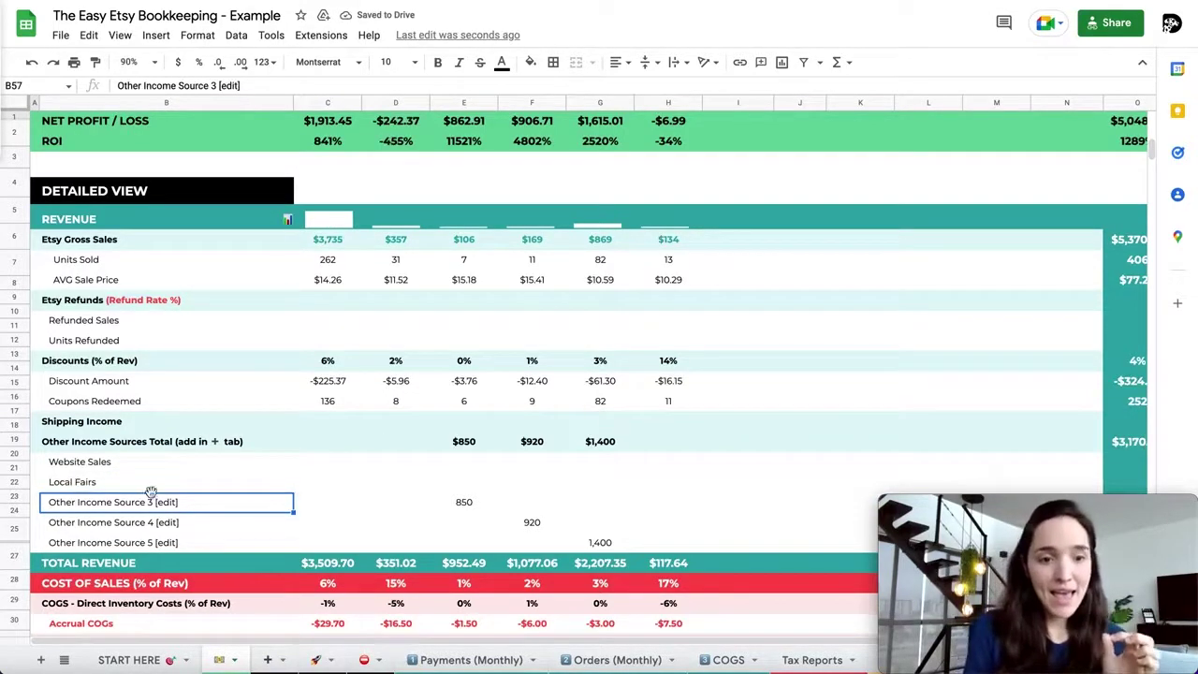
Rename Advertising - Other 1 as Google Ads and Advertising - Other 2 as Influencer Marketing in the Advertising OPEX section.
scroll(188, 510, down, 1)
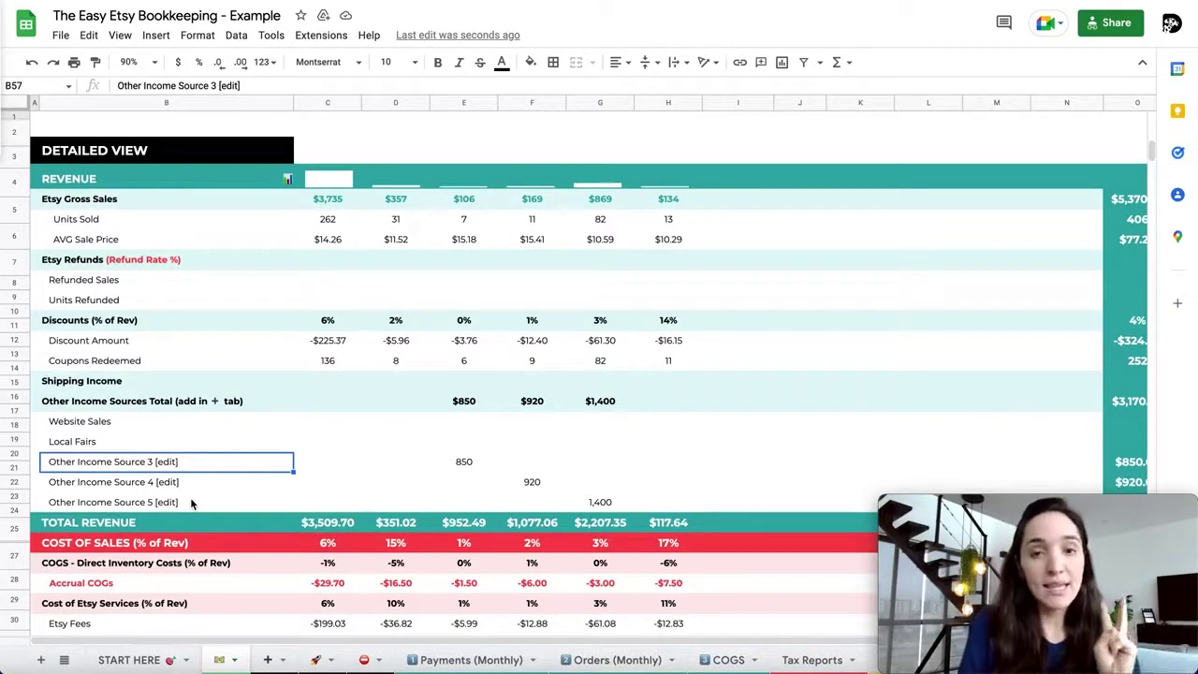
scroll(190, 497, down, 1)
scroll(192, 504, down, 2)
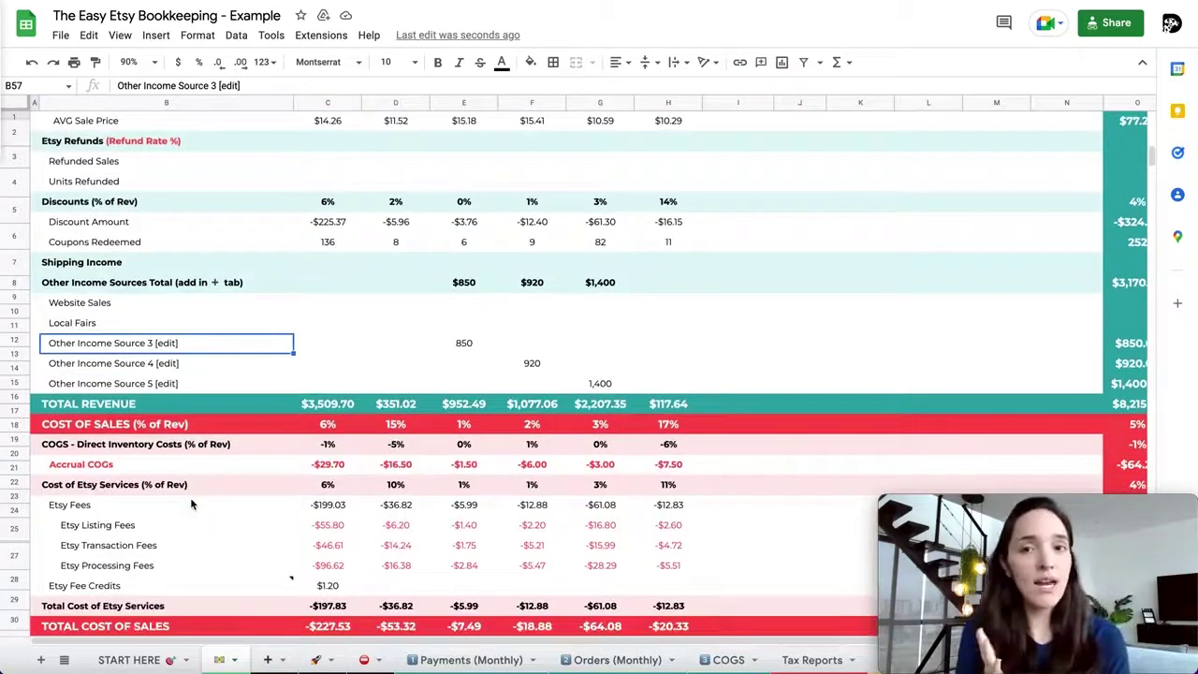
scroll(191, 504, down, 2)
scroll(190, 504, down, 5)
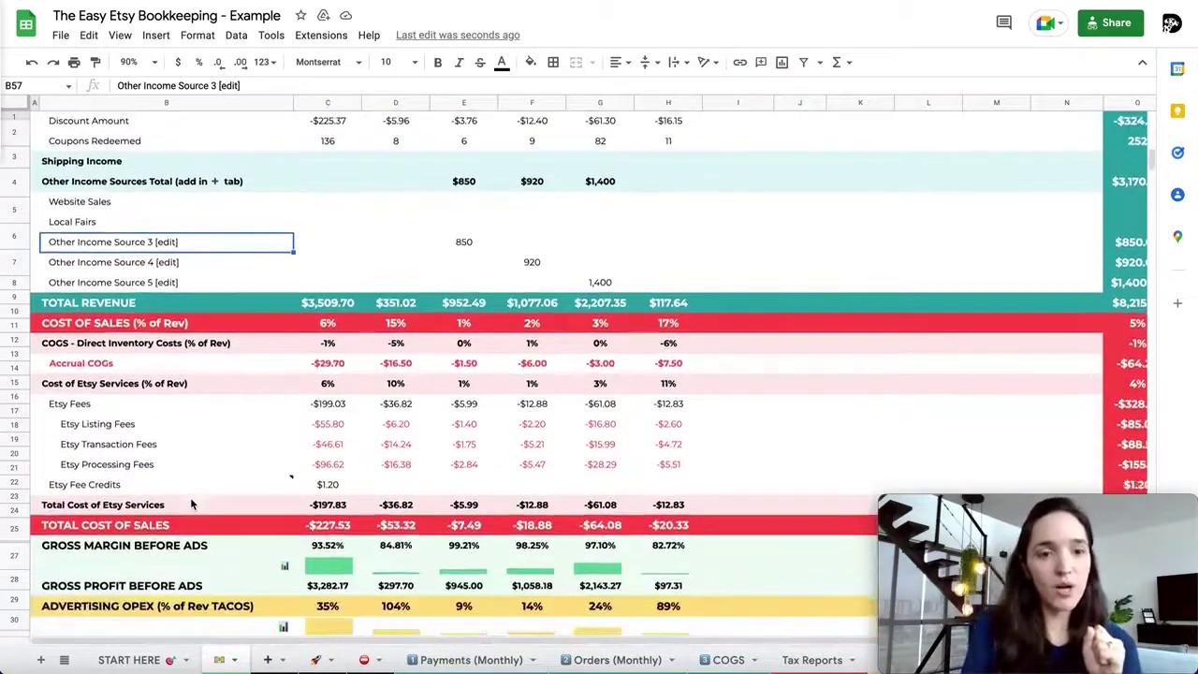
scroll(190, 497, down, 3)
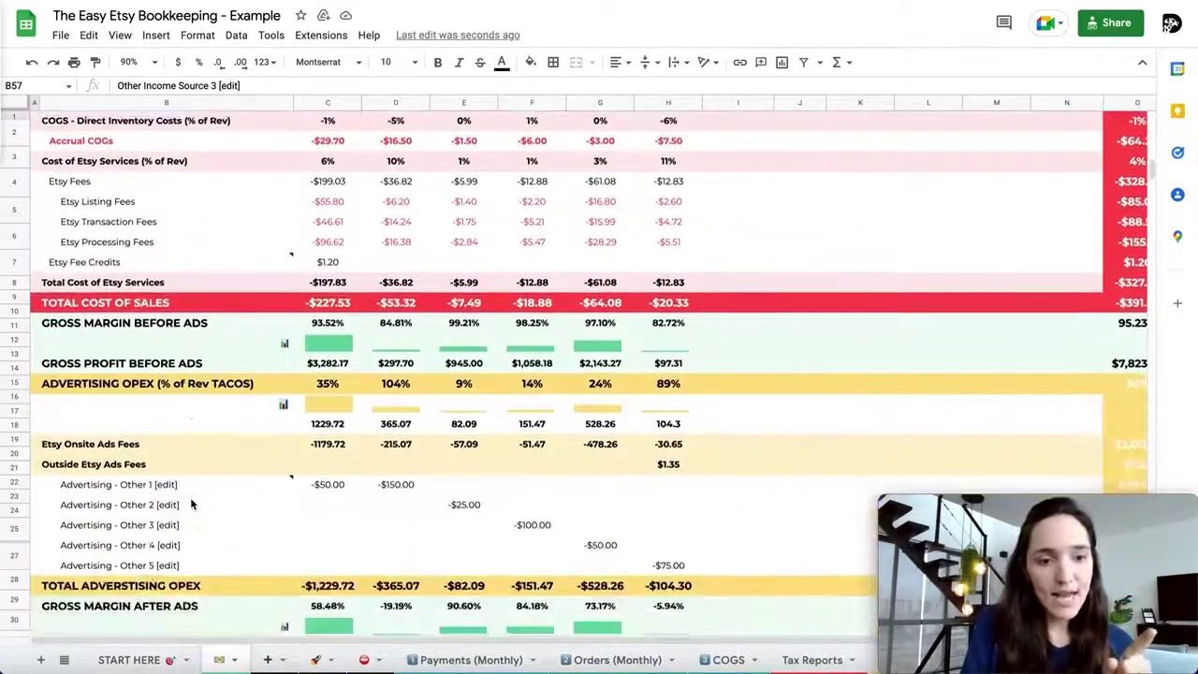
click(139, 468)
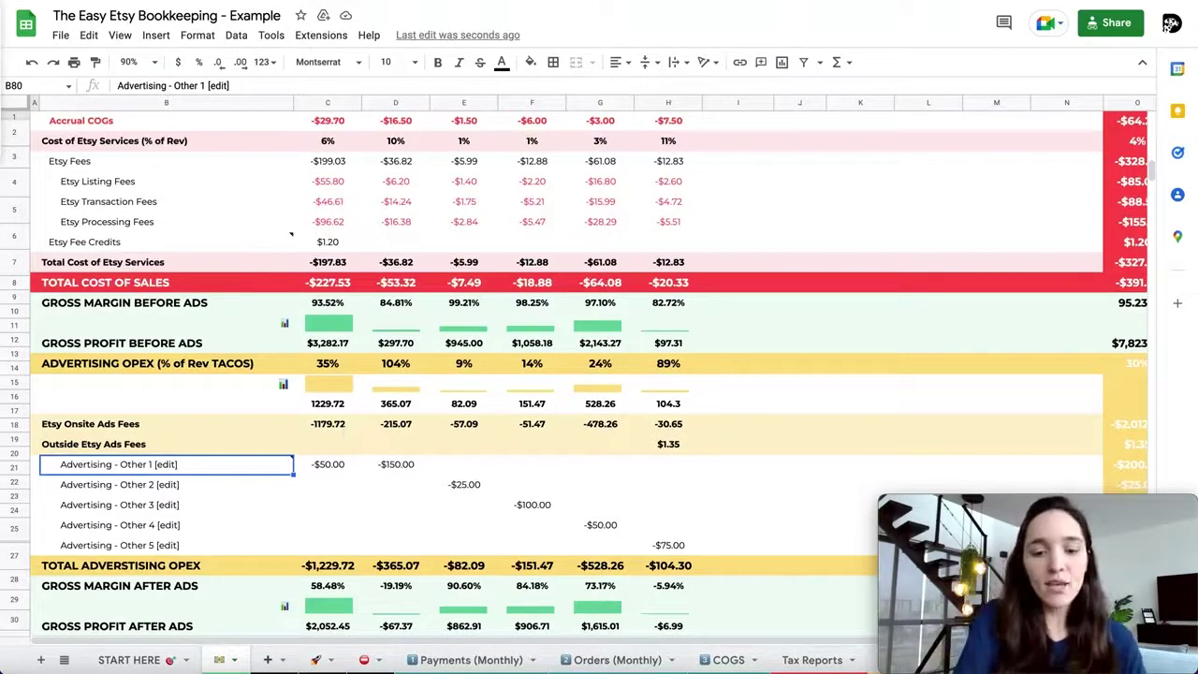
text(Google)
key(BackSpace)
text(e Ads)
key(Return)
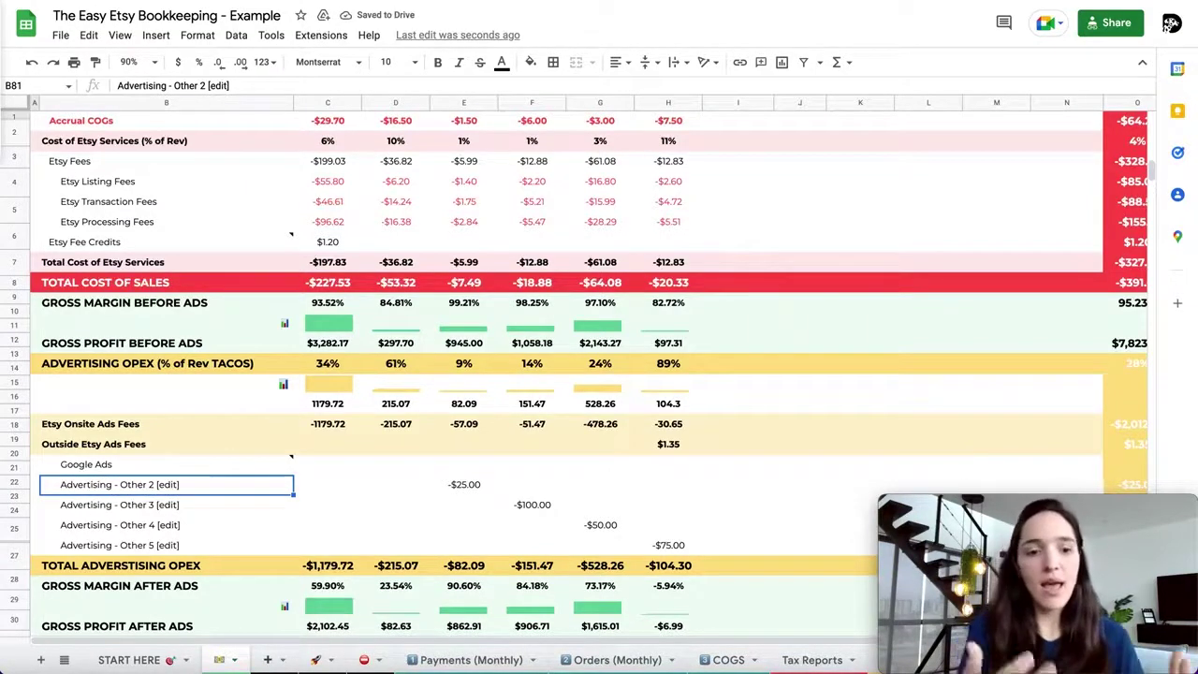
text(Influencer )
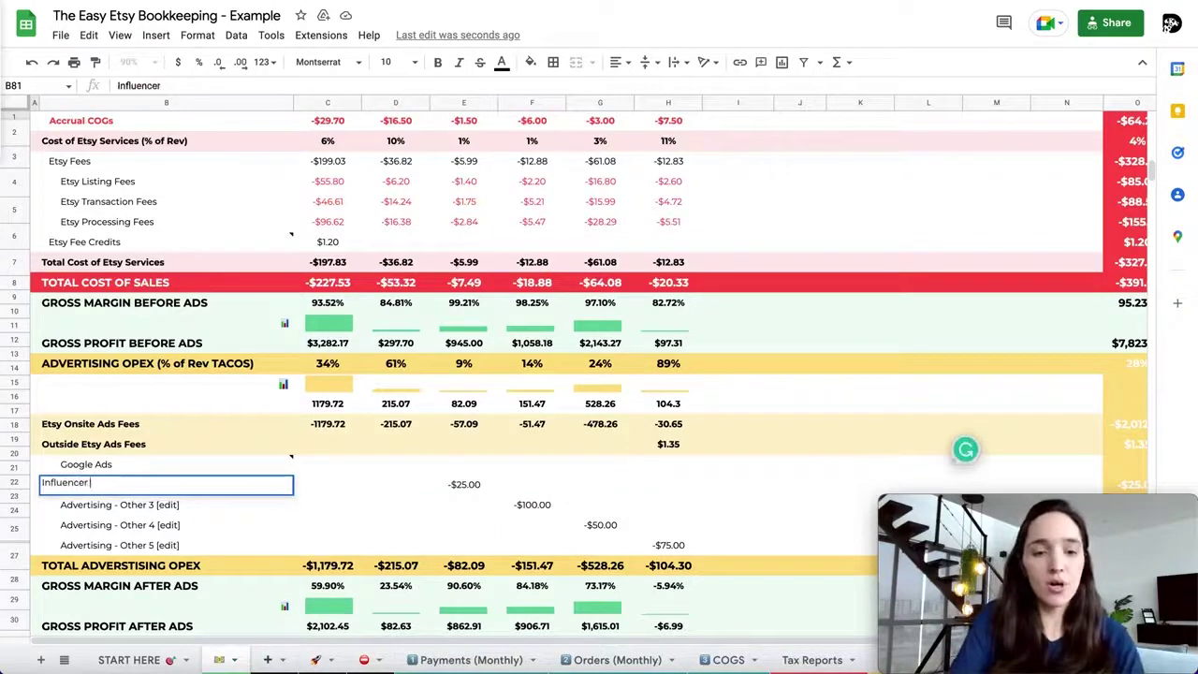
text(Marketing)
key(Return)
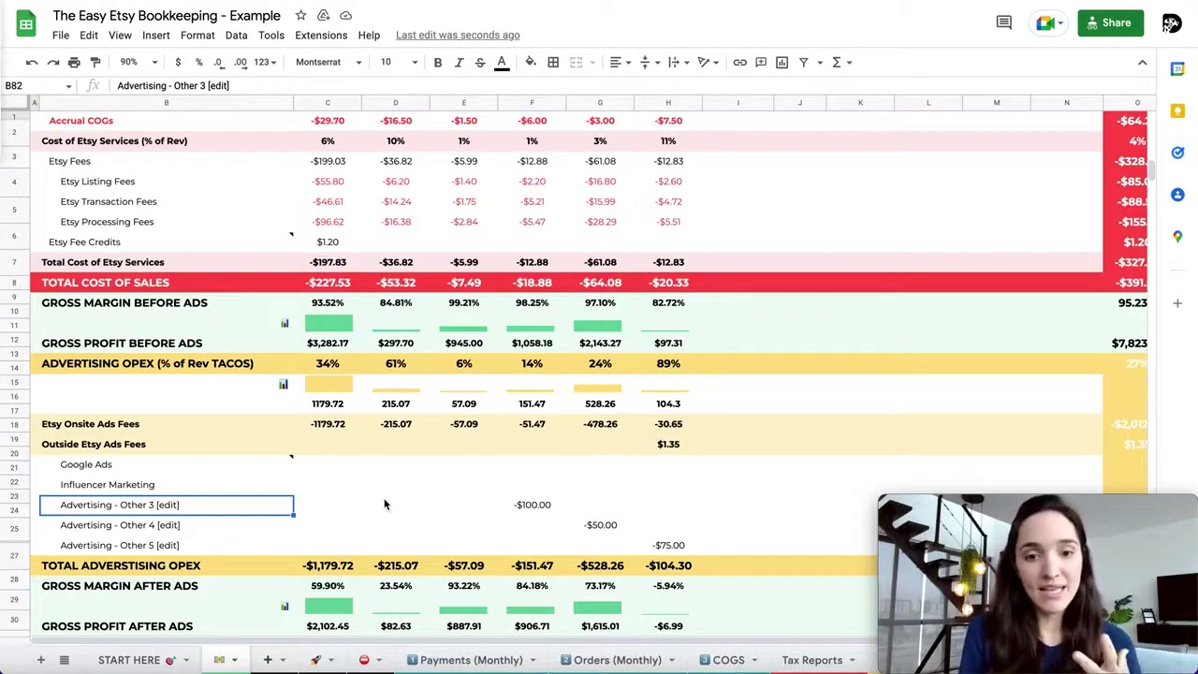
Review the editable Non-Advertising OPEX categories, including the Legal and Business Admin Fees rows.
scroll(384, 504, down, 5)
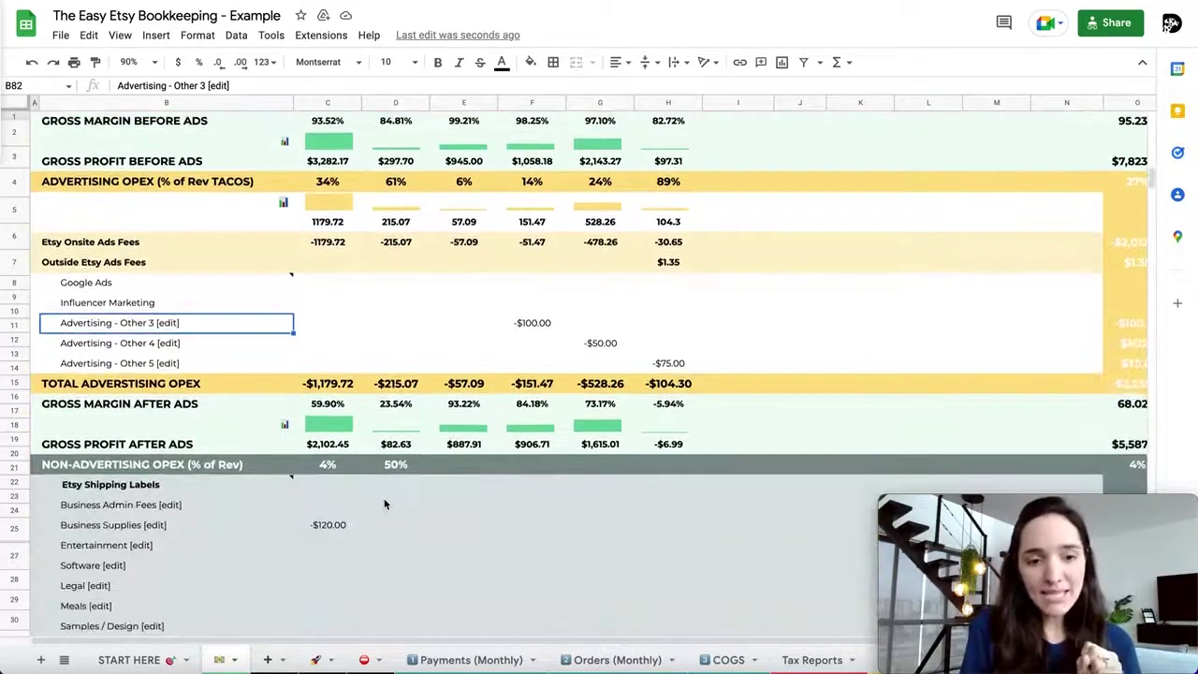
scroll(384, 505, down, 6)
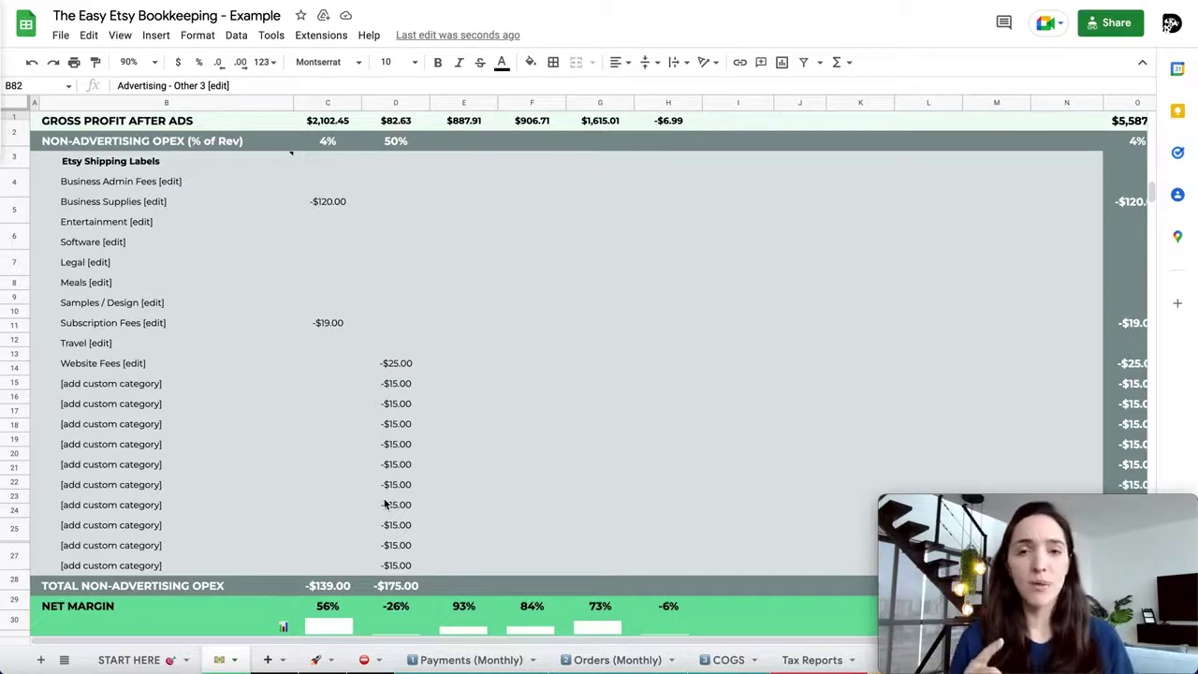
click(281, 264)
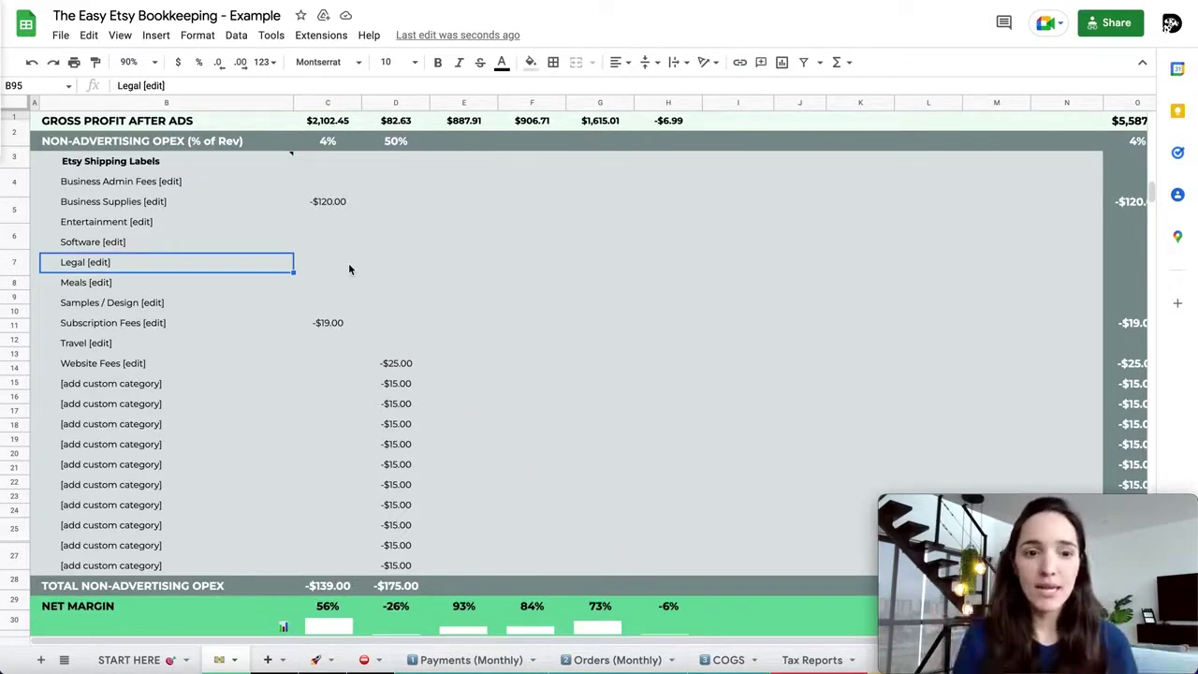
click(197, 181)
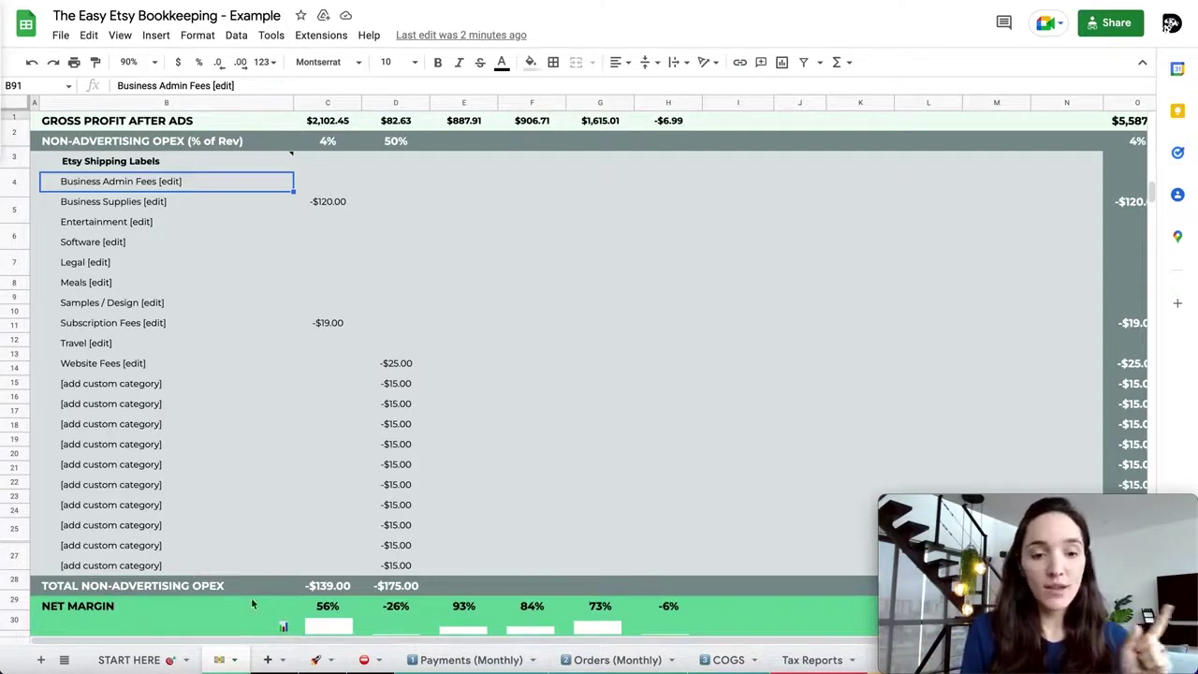
On the Track Additional Income Sources sheet, assign Website Sales to the 1/15/22 entry and Local Fairs to the 2/17/22 entry.
click(270, 660)
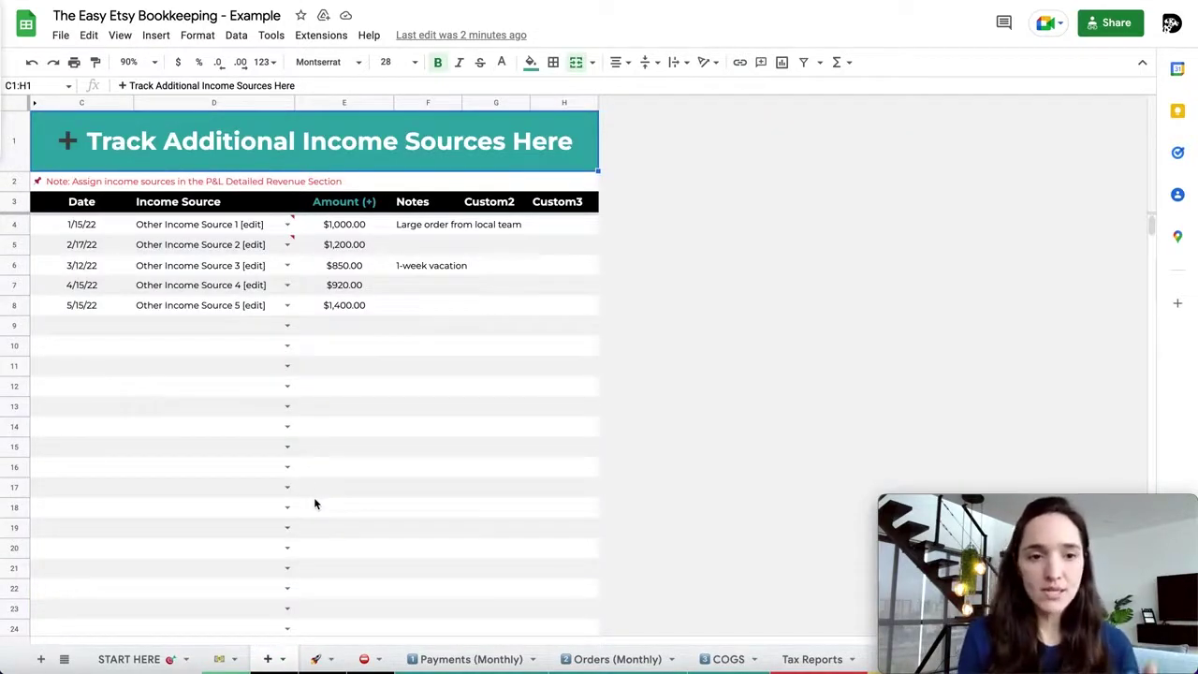
click(105, 228)
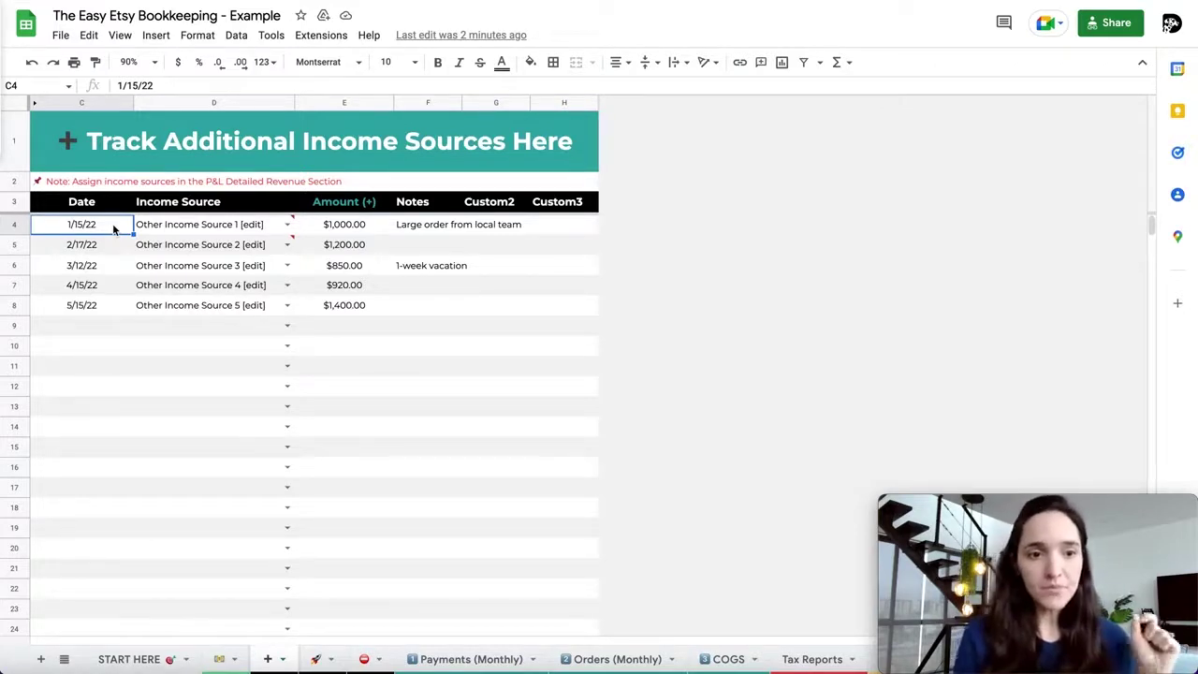
mouse_move(218, 228)
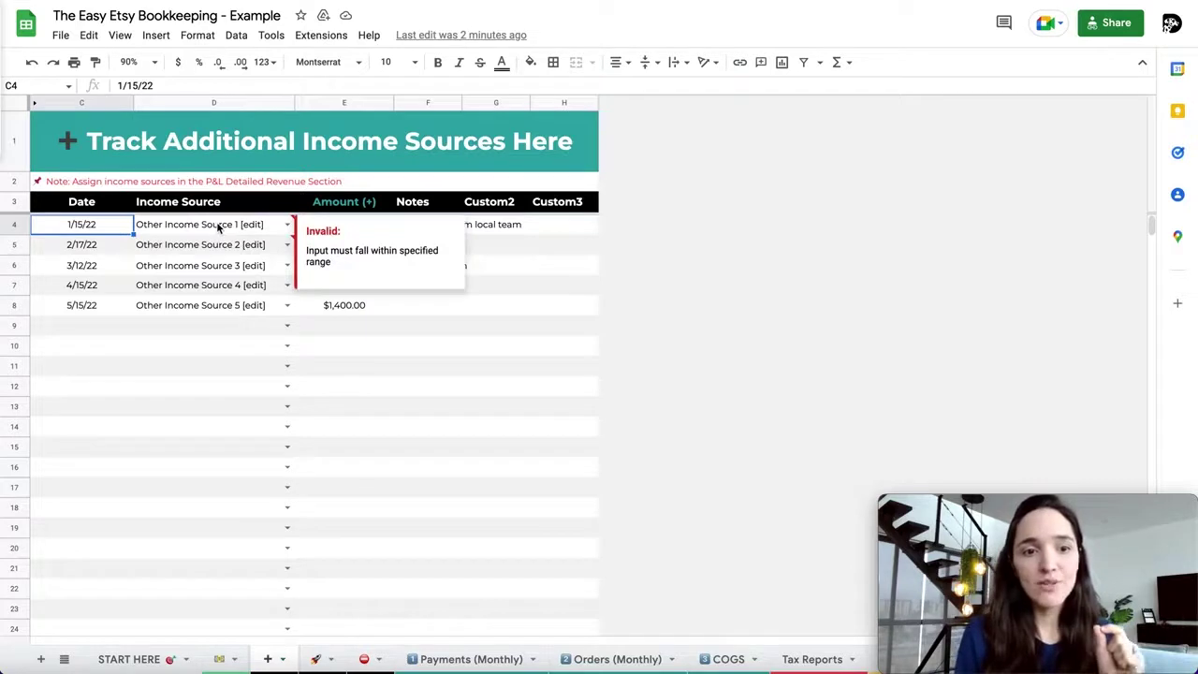
click(288, 227)
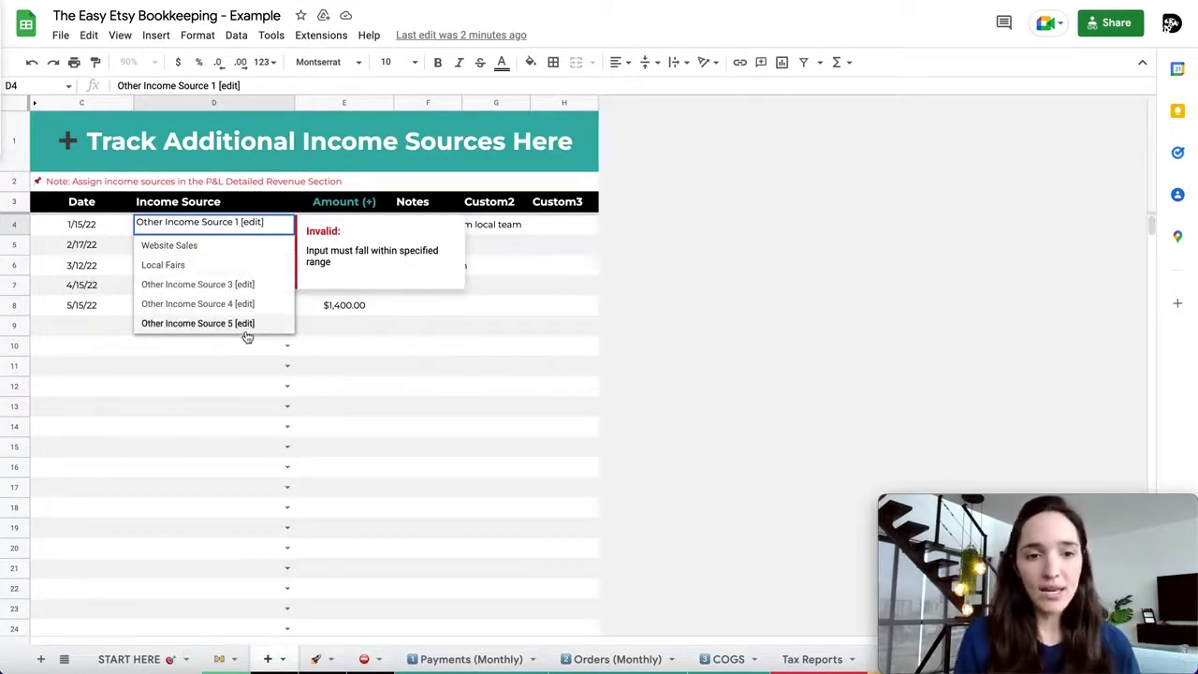
click(214, 248)
click(200, 249)
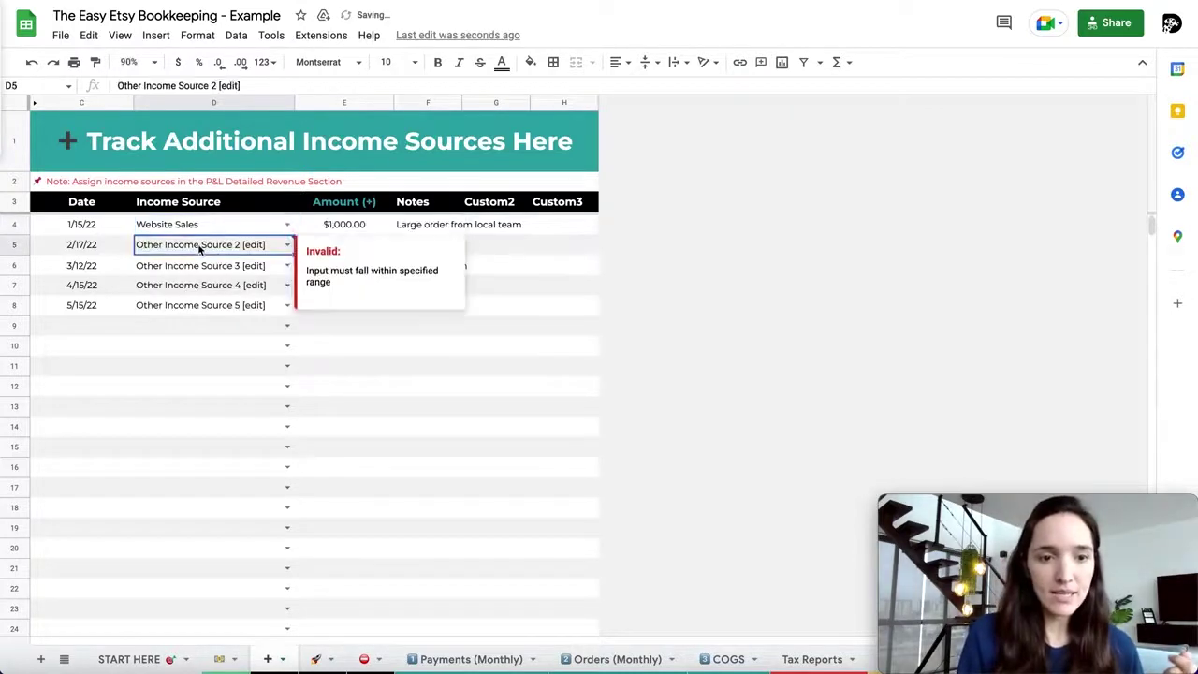
click(287, 245)
click(227, 286)
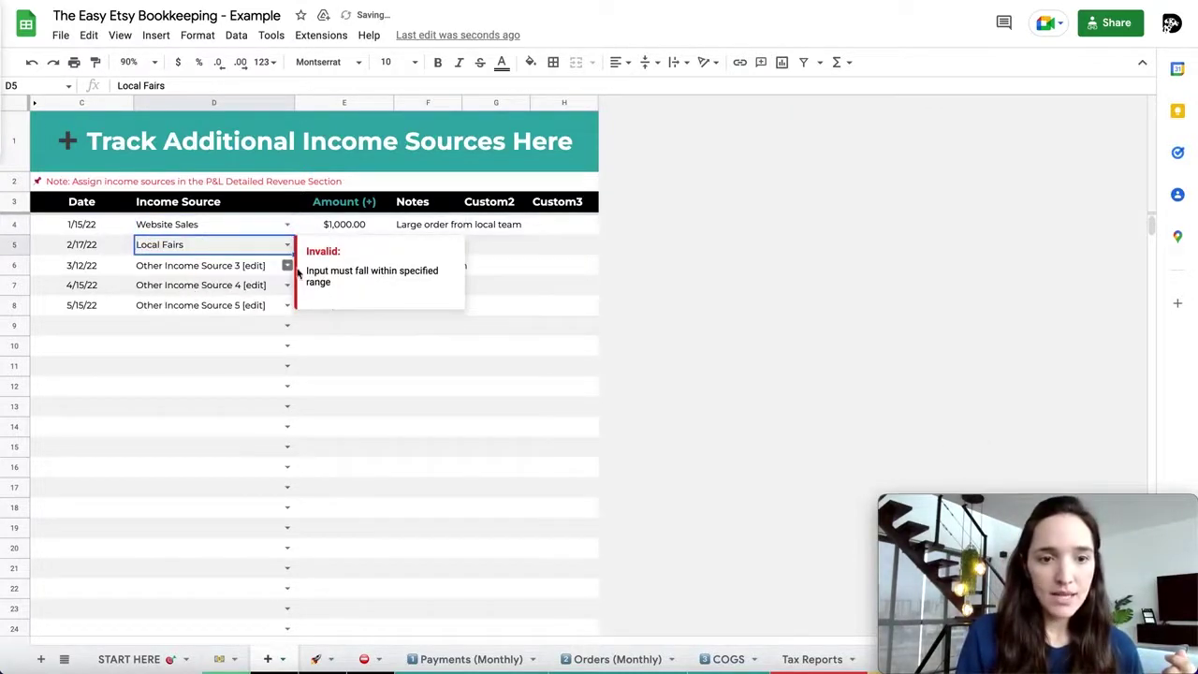
click(288, 265)
click(393, 345)
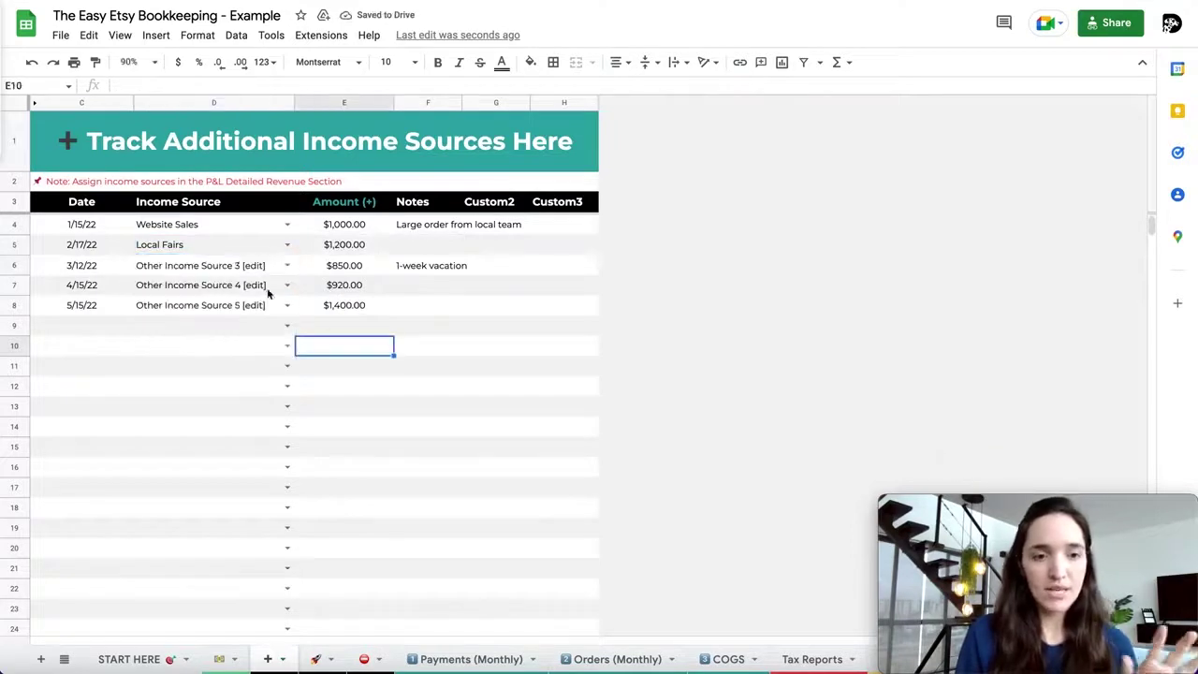
Review the Amount and Notes columns on the Track Additional Income Sources sheet, including the note for the Website Sales entry.
click(366, 228)
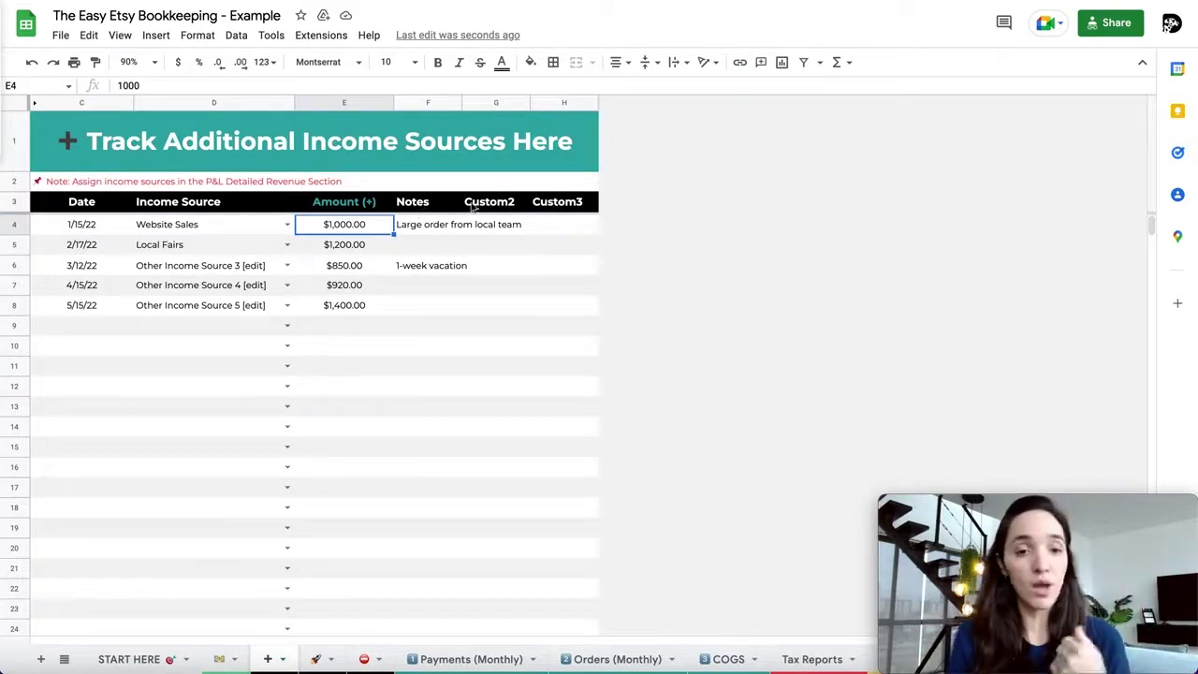
click(413, 208)
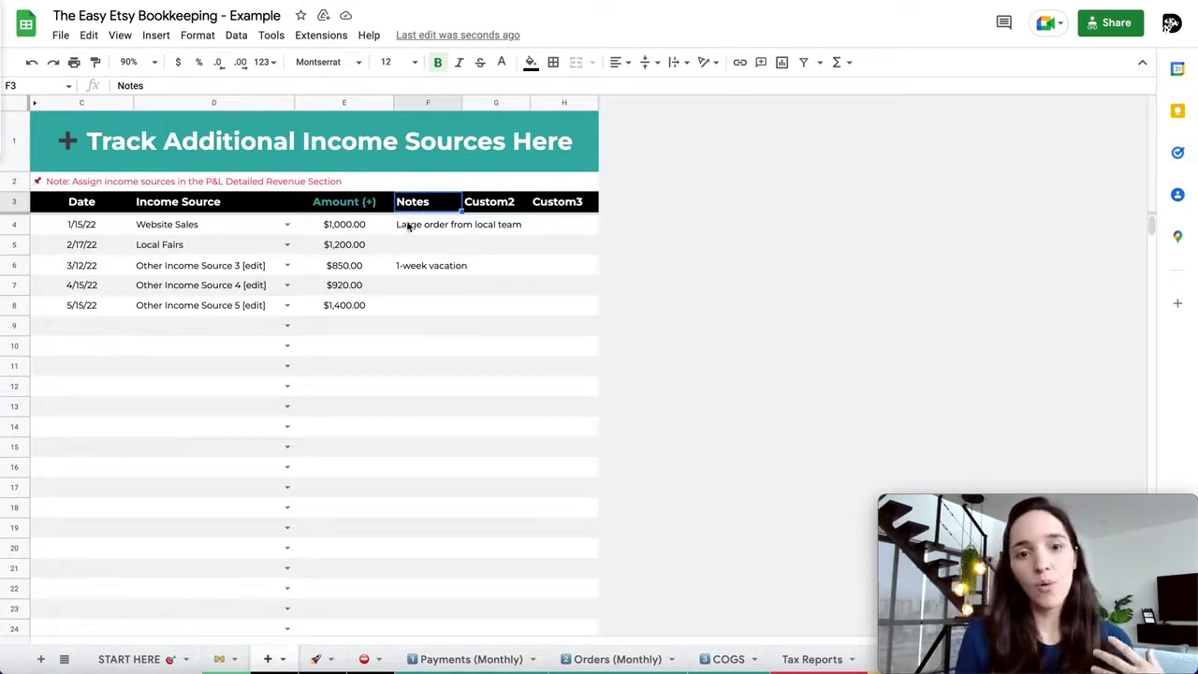
click(409, 226)
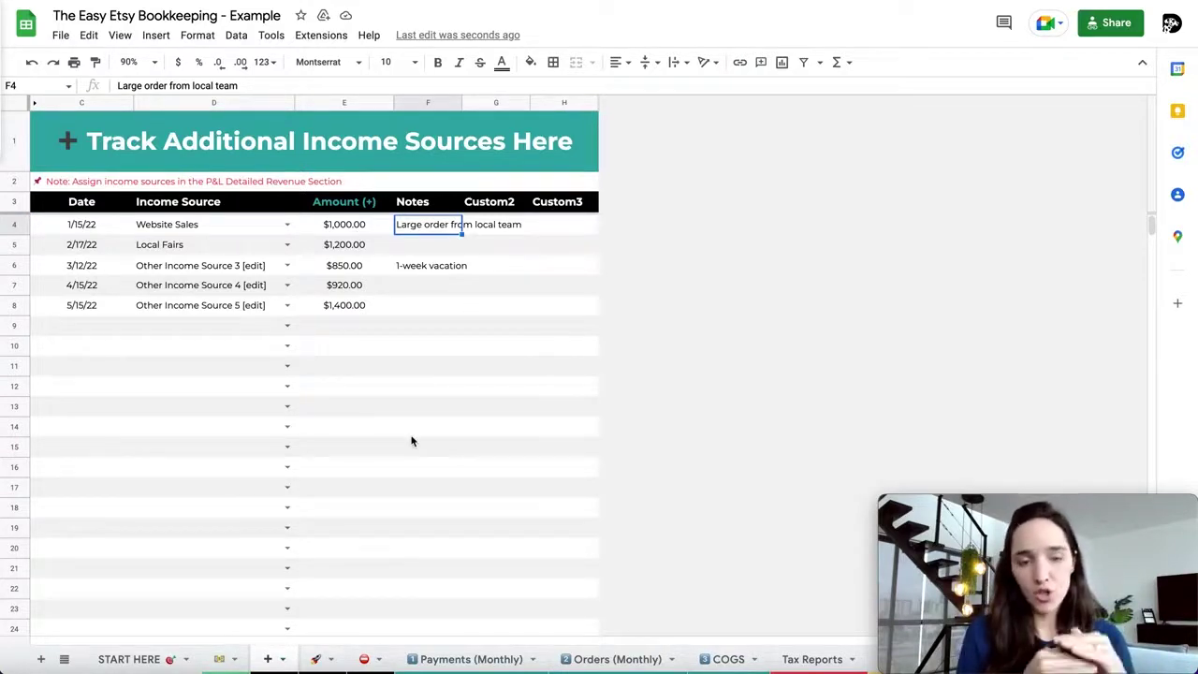
scroll(80, 376, down, 1)
scroll(80, 376, down, 2)
scroll(80, 376, up, 5)
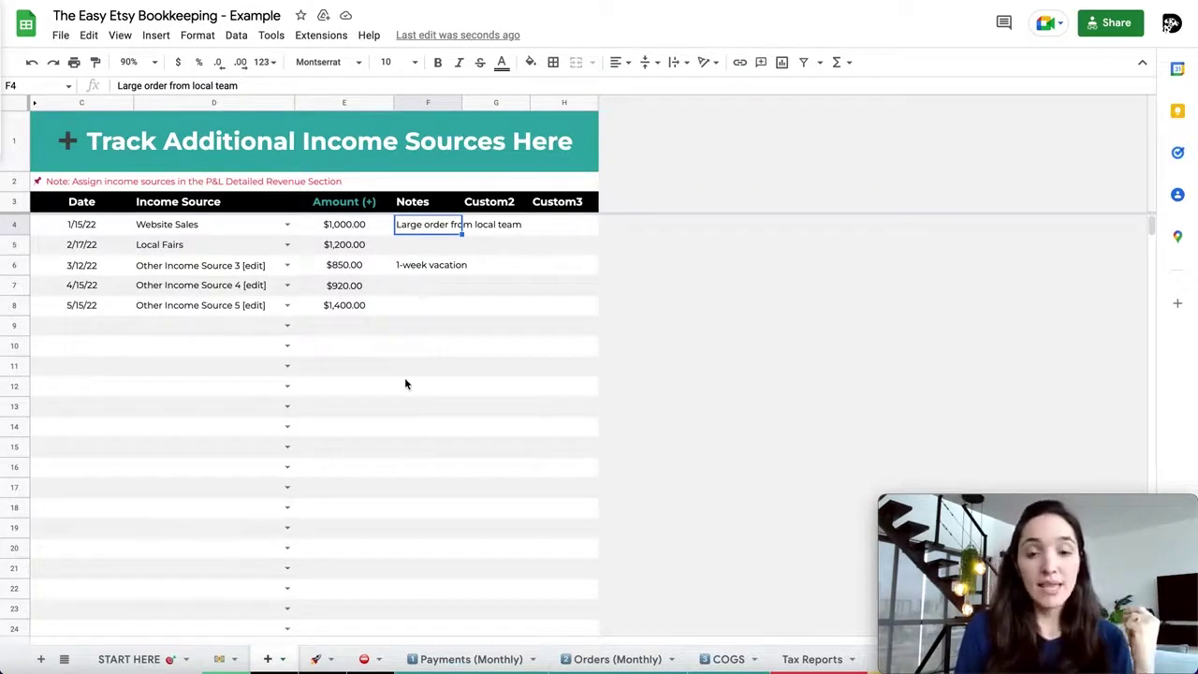
On the Track Other Advertising Expenses sheet, assign Google Ads to the 1/1/22 and 3/1/22 entries and Influencer Marketing to the 2/1/22 entry.
click(316, 659)
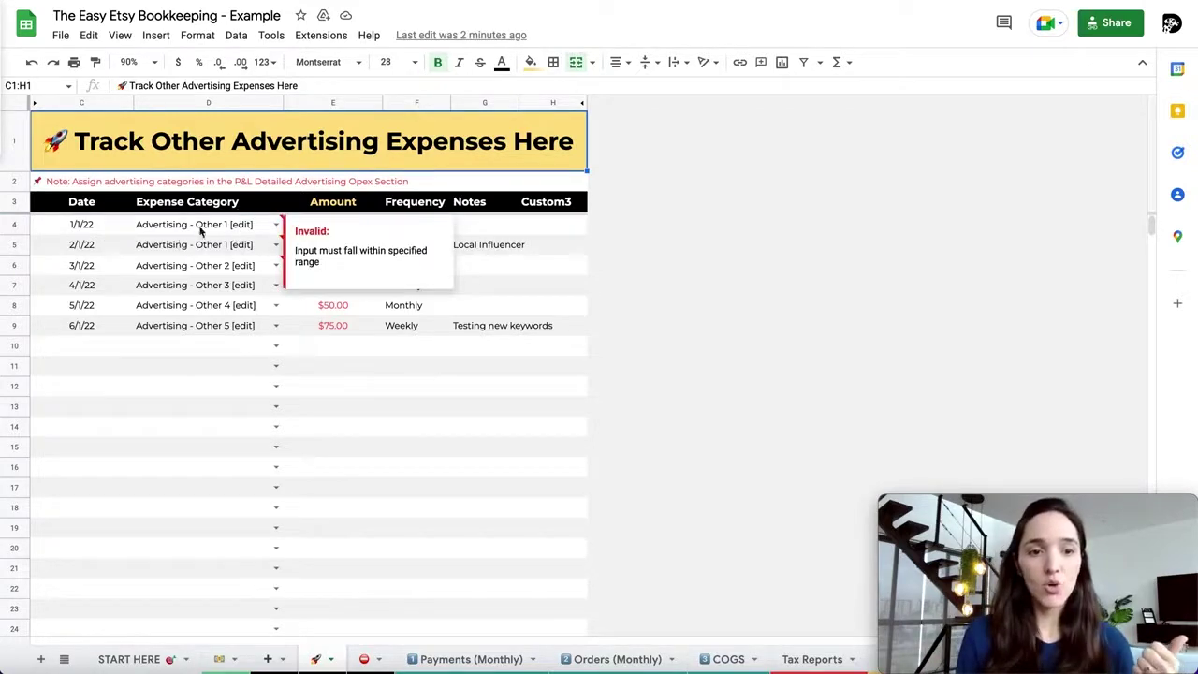
click(276, 224)
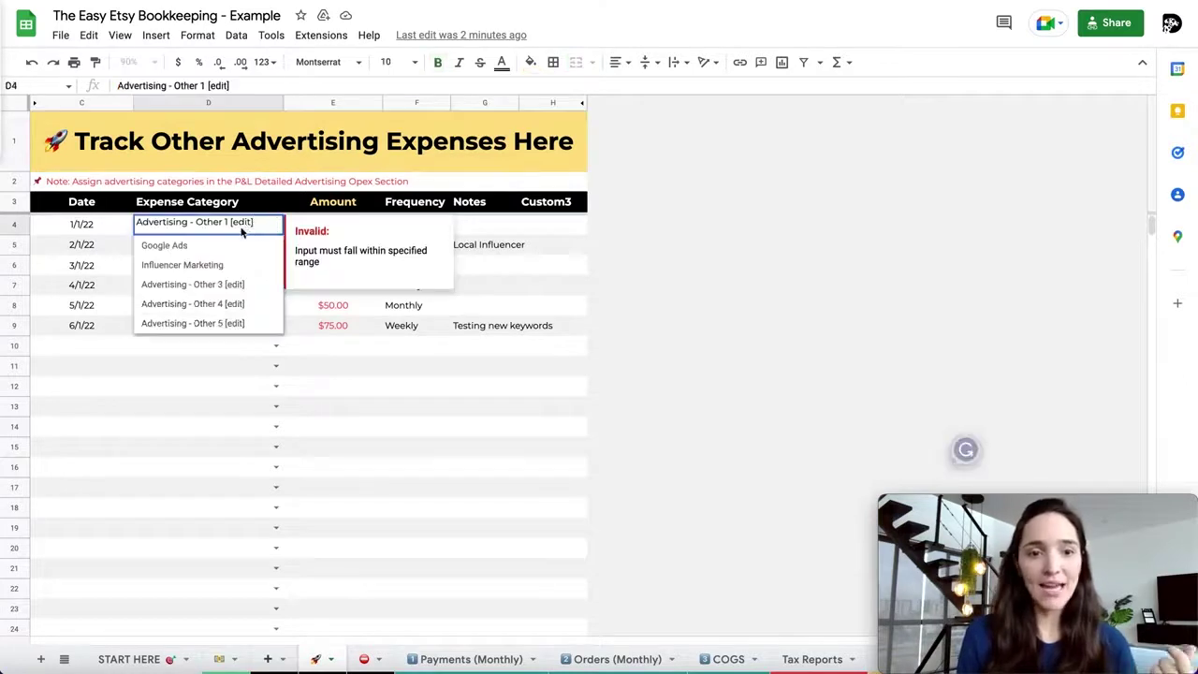
click(212, 248)
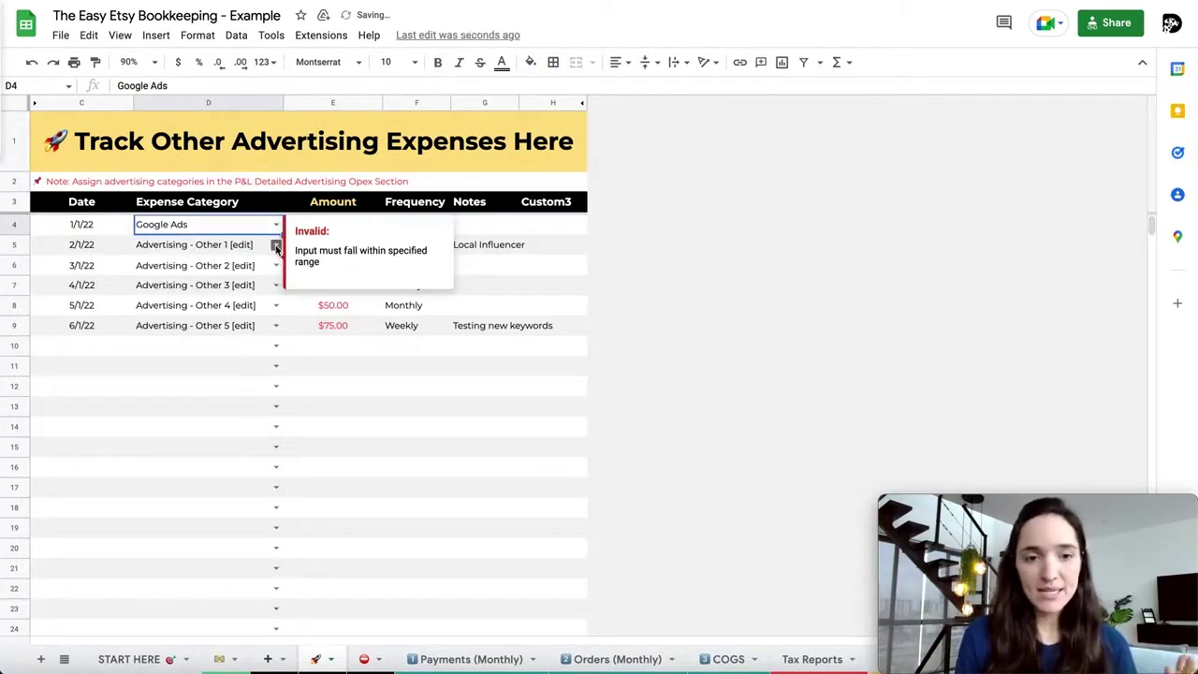
click(276, 245)
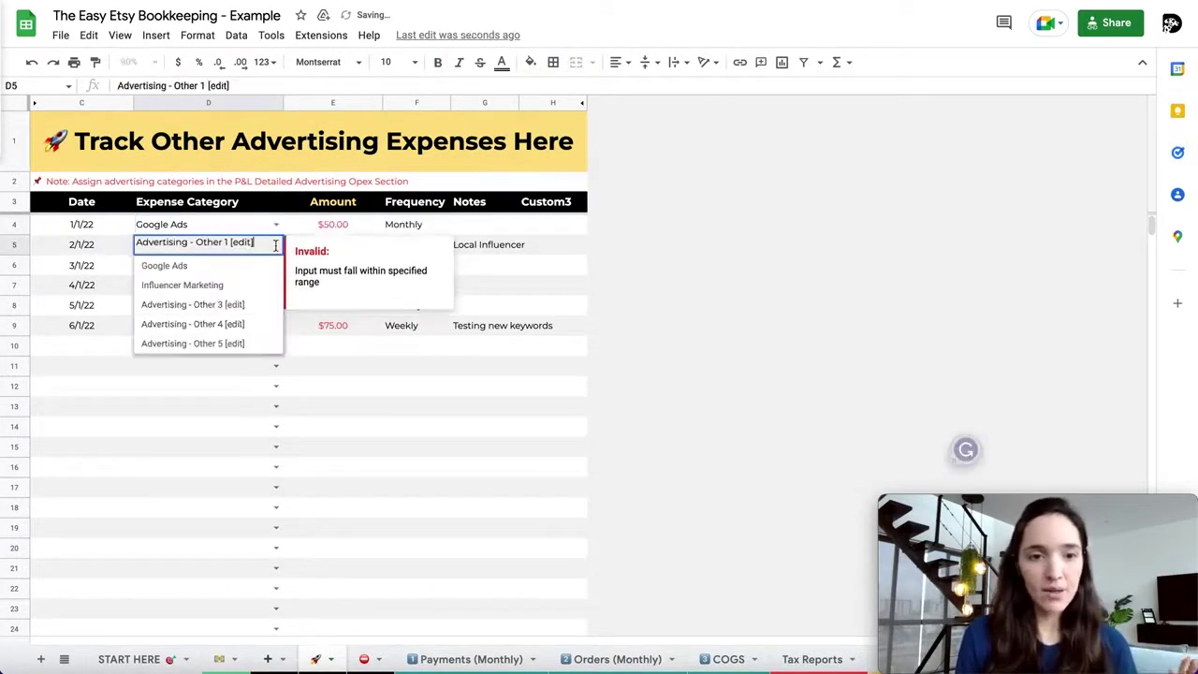
click(237, 290)
click(274, 273)
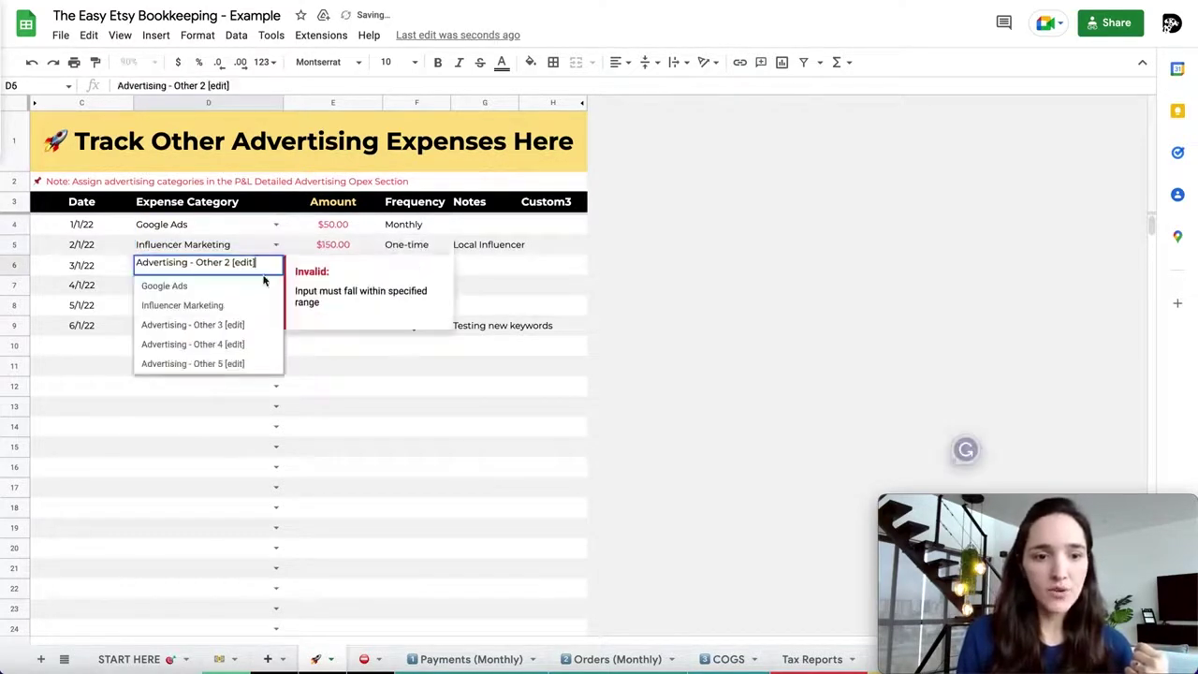
click(246, 288)
click(428, 426)
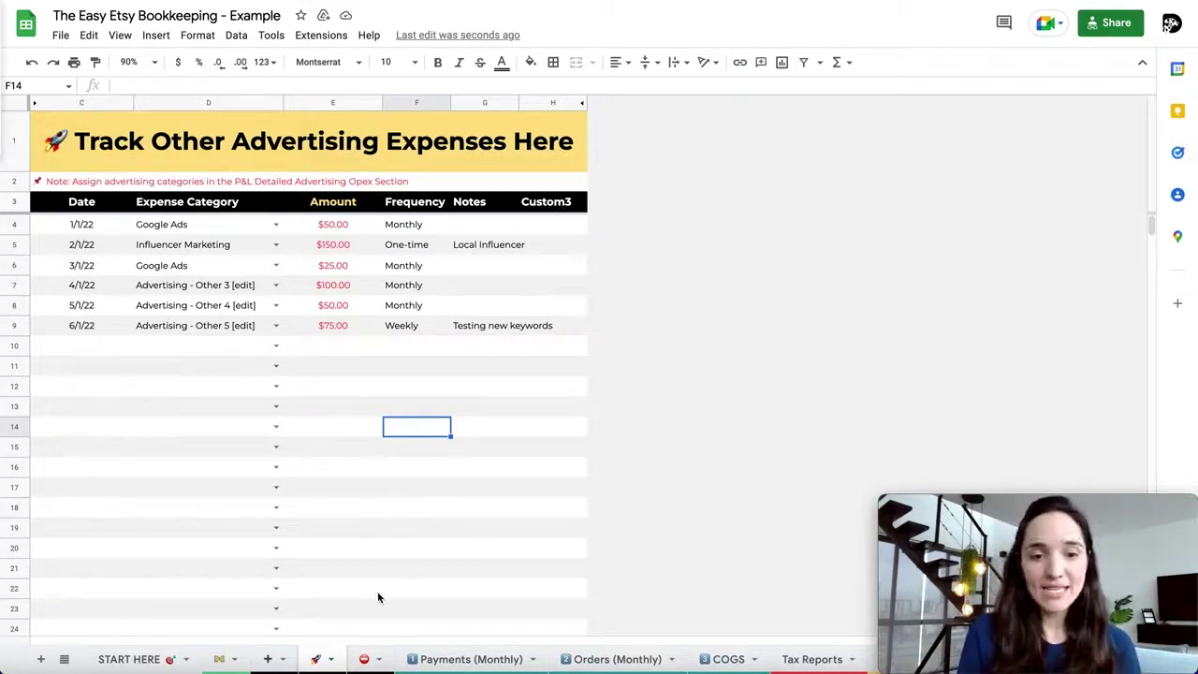
Review the expense category options and the Notes column on the Track Manual Operational Expenses sheet.
click(366, 660)
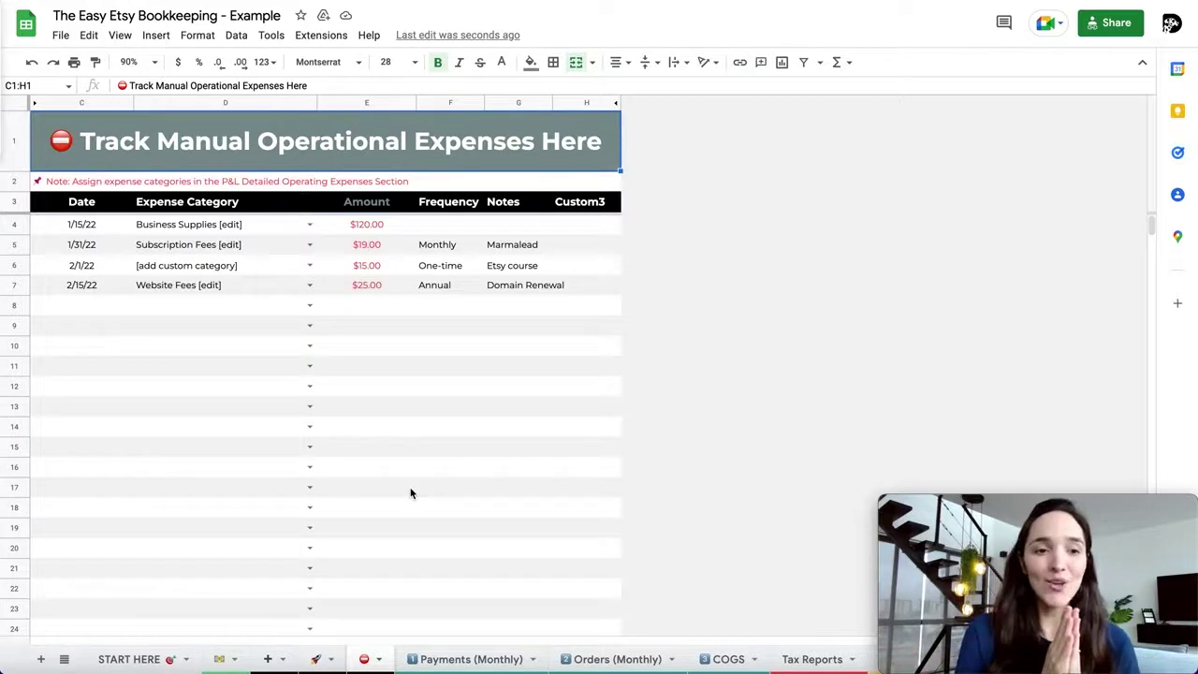
click(310, 232)
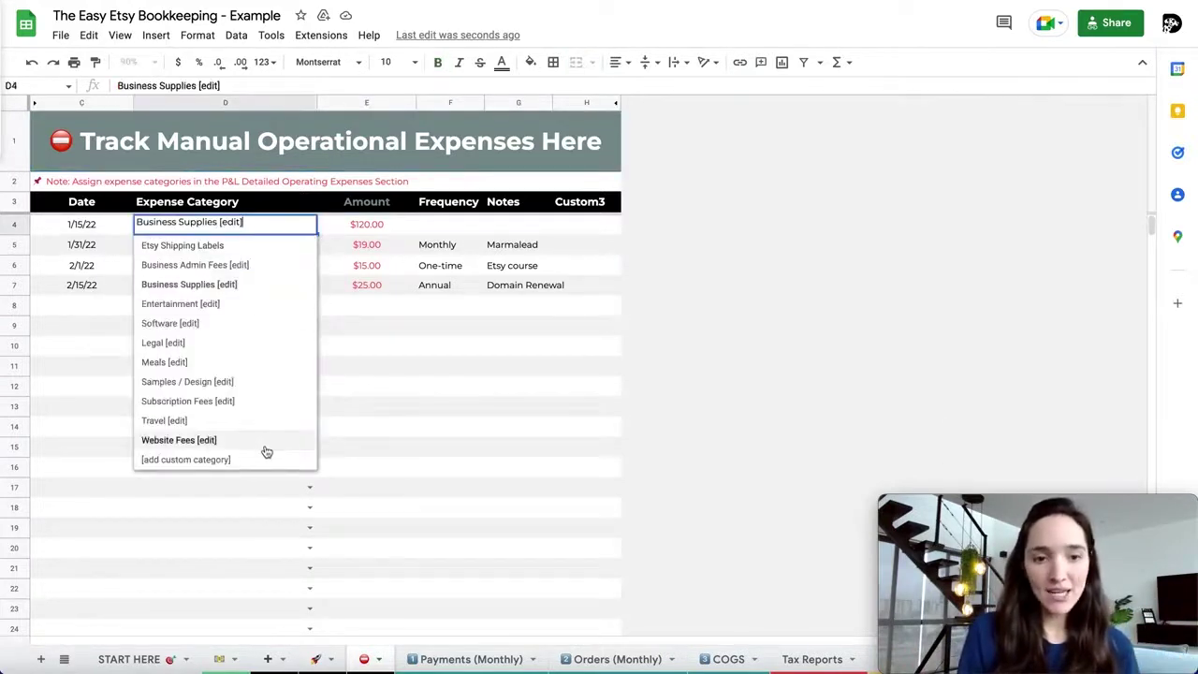
click(415, 393)
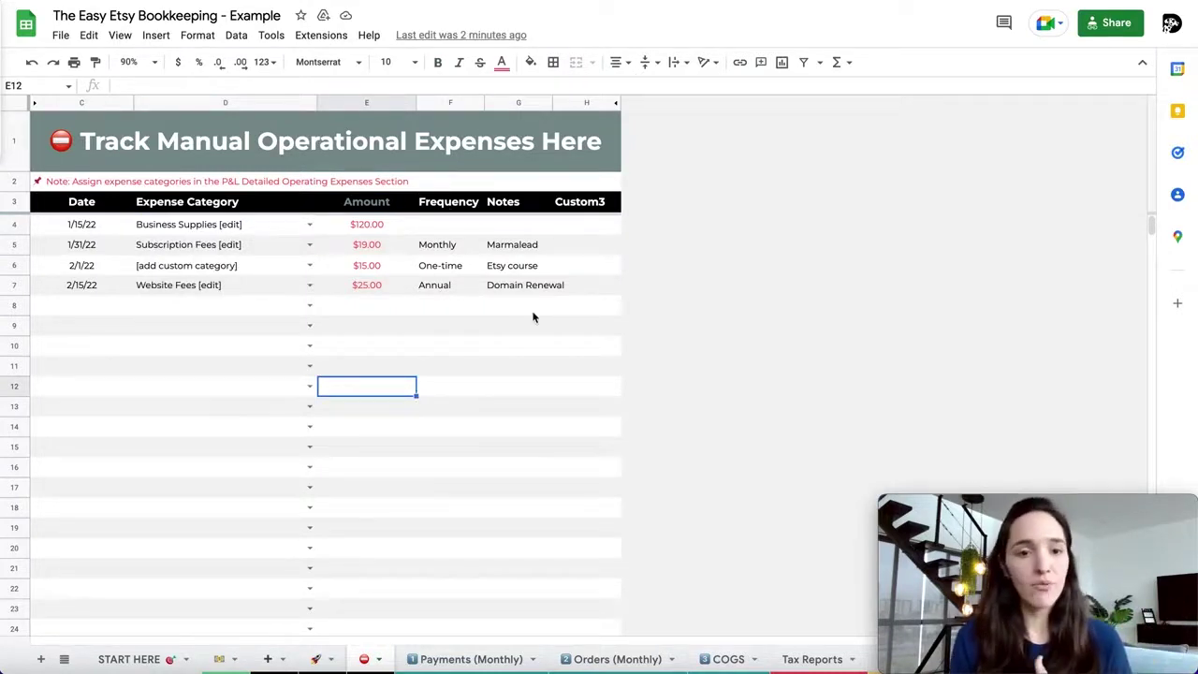
click(519, 245)
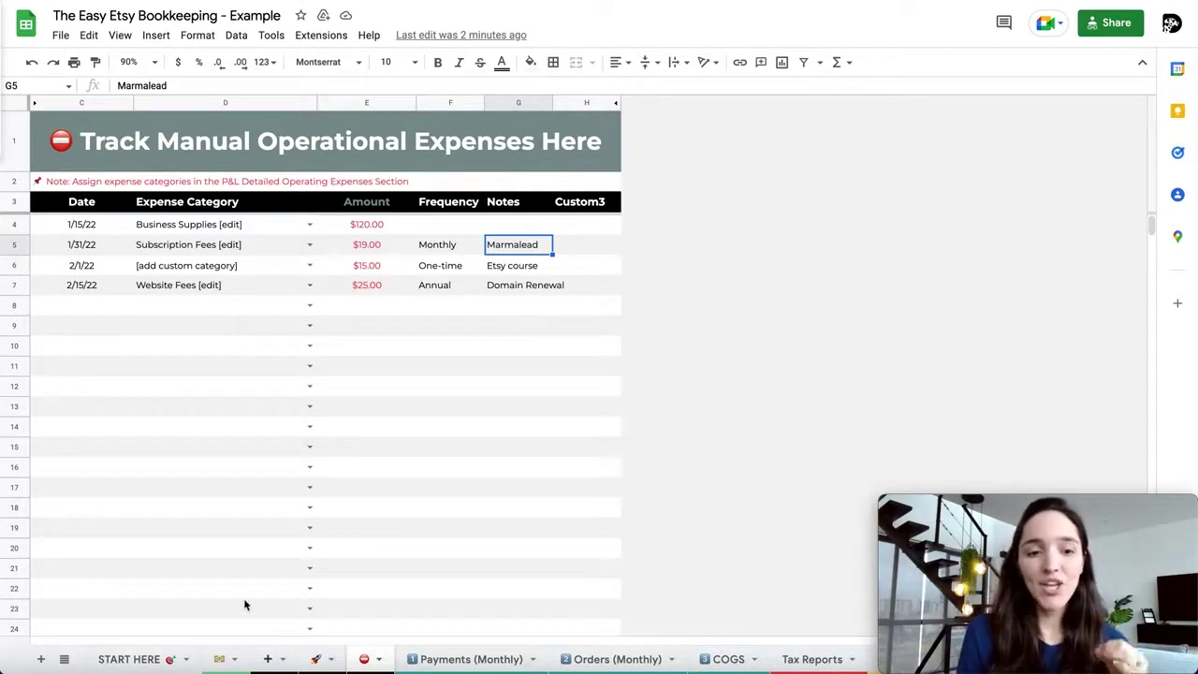
Review the Profit & Loss dashboard, including the Revenue Breakdown chart, the ROI Health note and the Net Profit/Loss card.
click(221, 660)
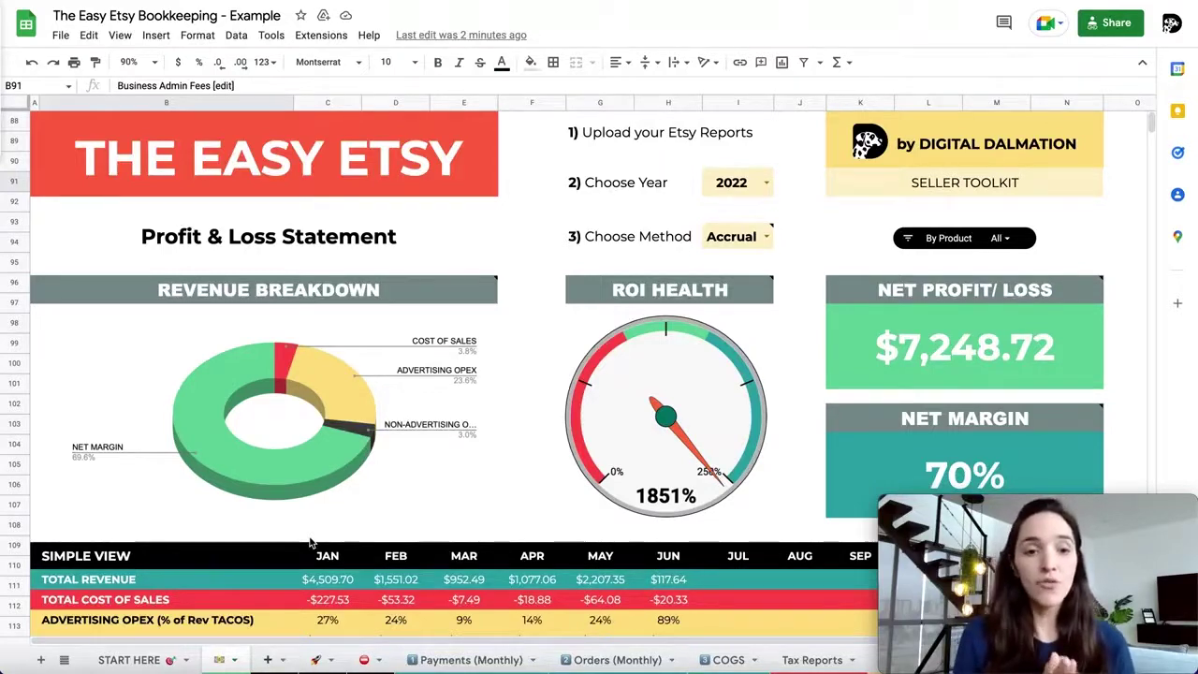
mouse_move(491, 298)
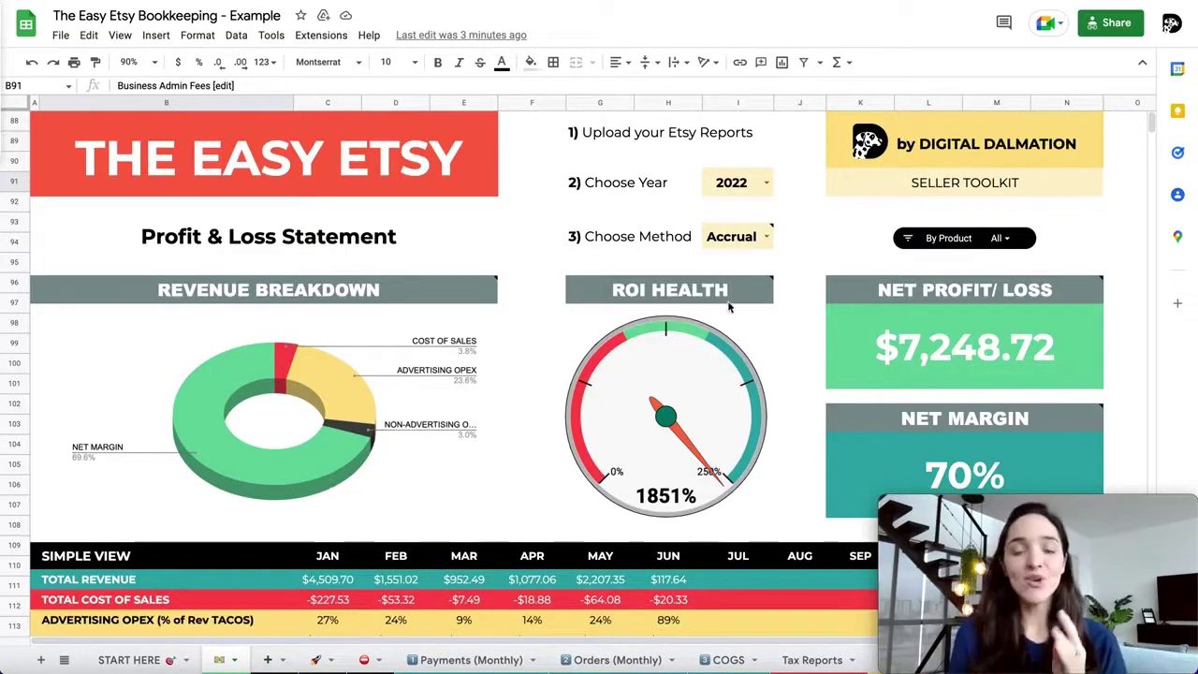
mouse_move(751, 298)
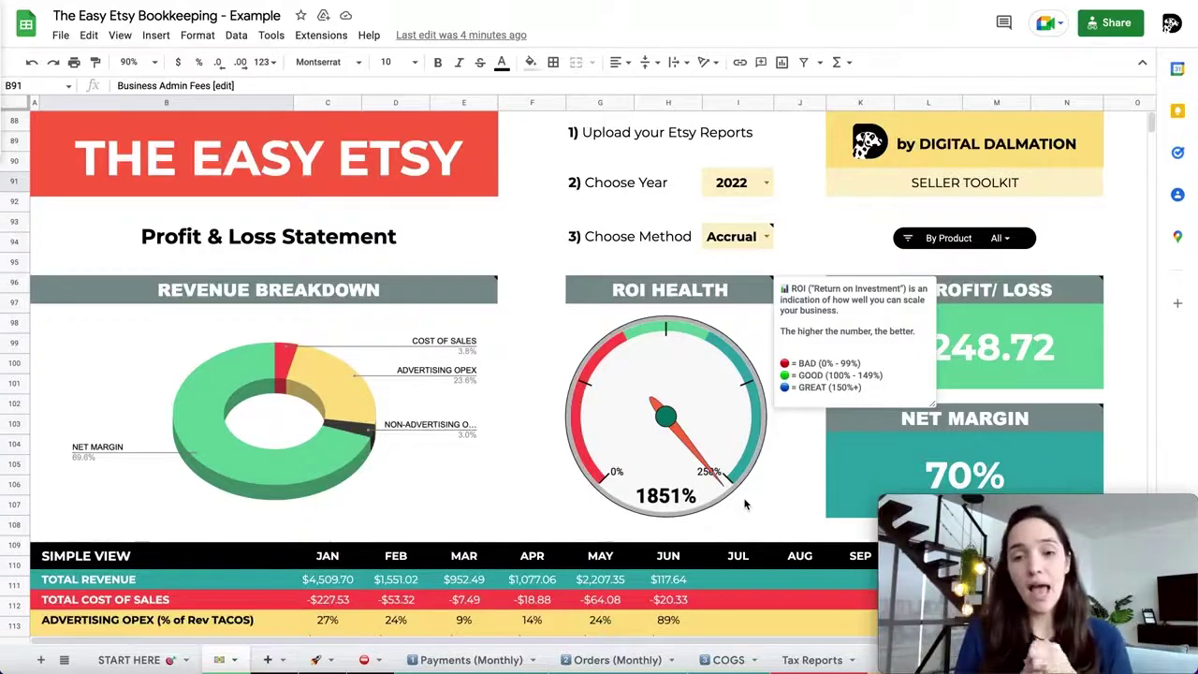
click(1086, 254)
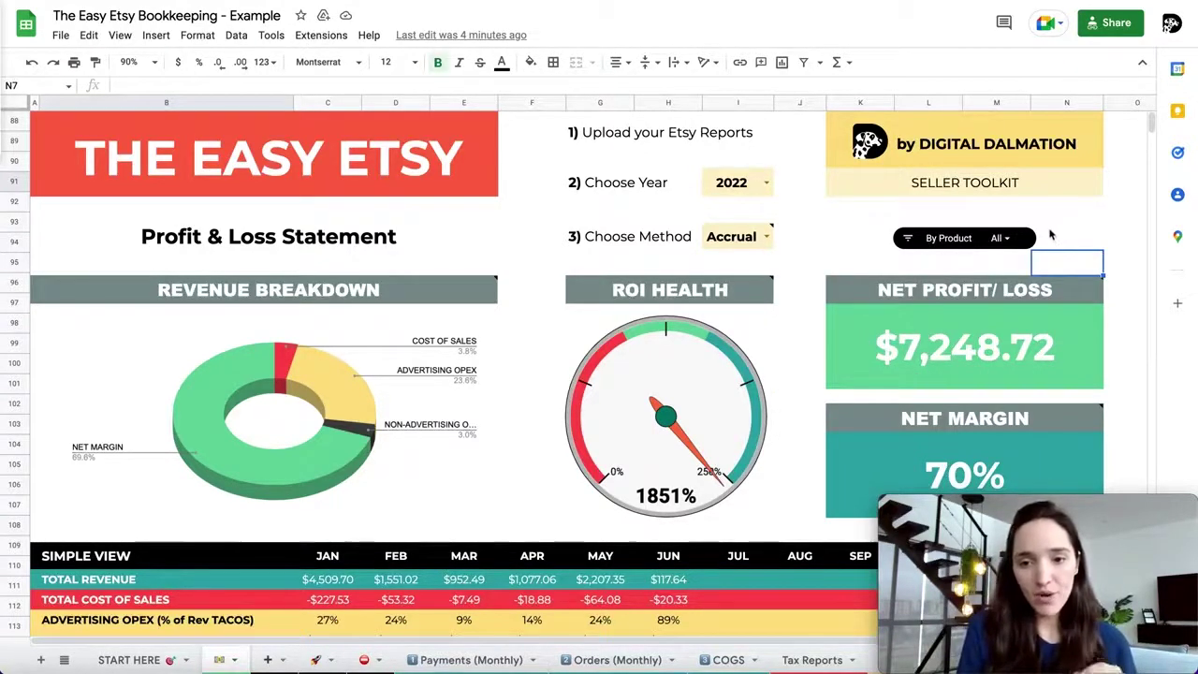
click(1124, 384)
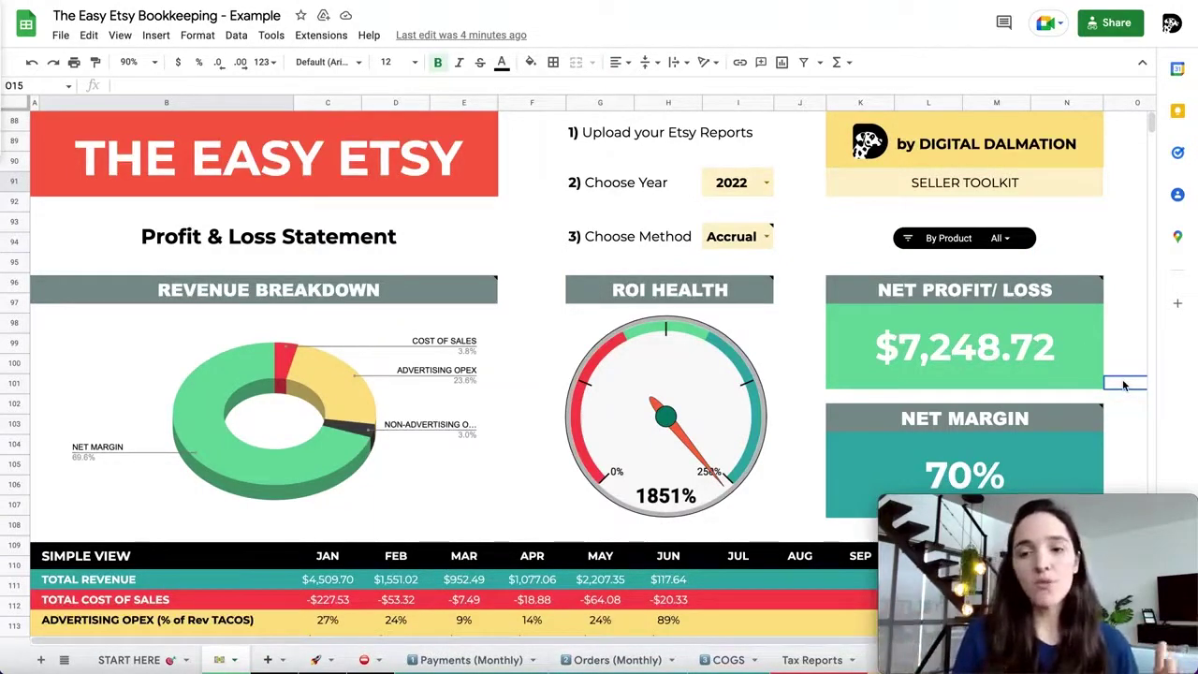
Try -50 as the Net Profit/Loss value to test the card's colour formatting, and undo the entry.
click(1072, 336)
text(-50)
key(Return)
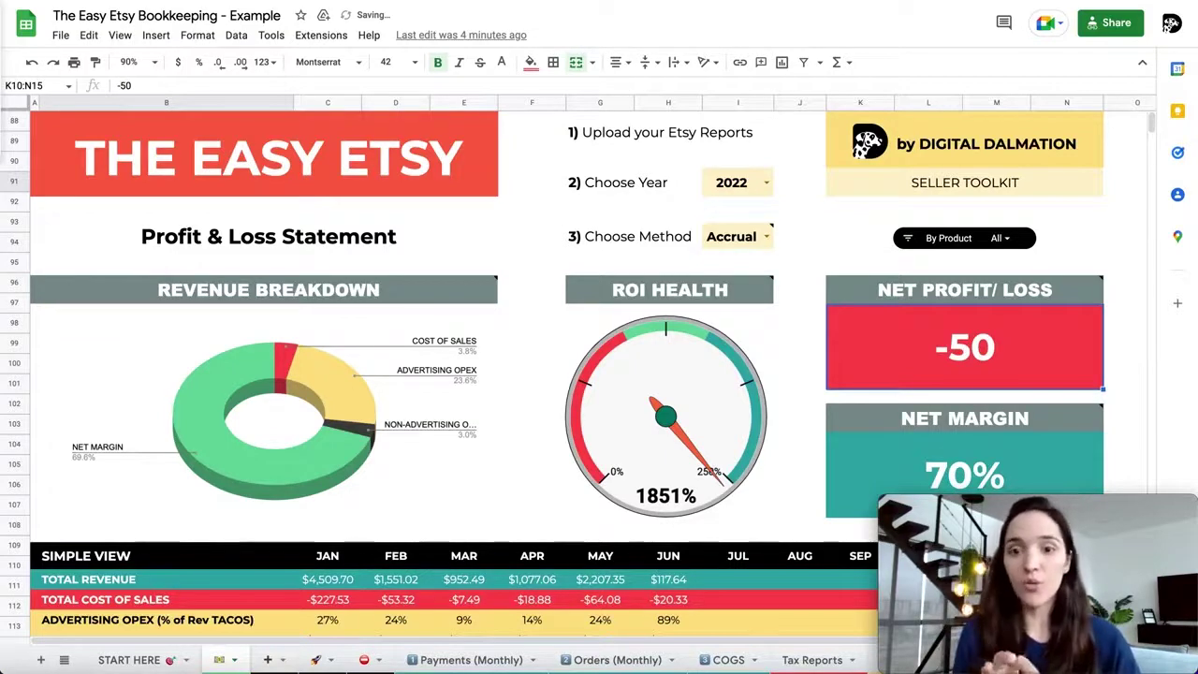
key(ctrl+z)
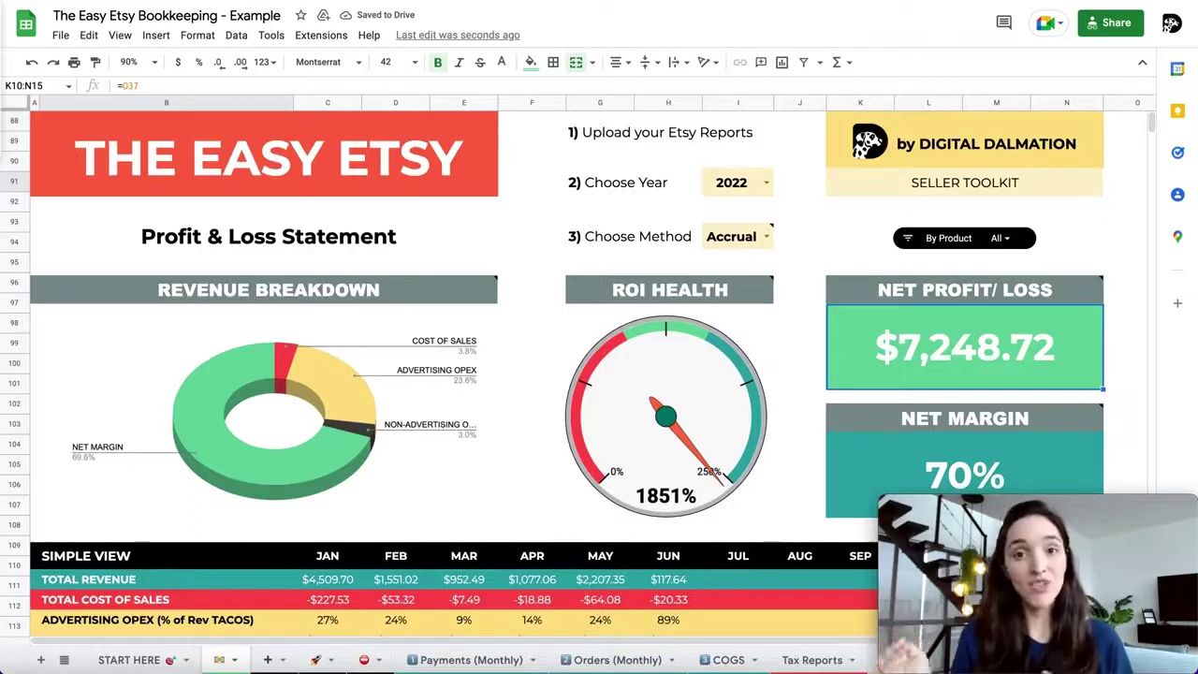
click(1120, 430)
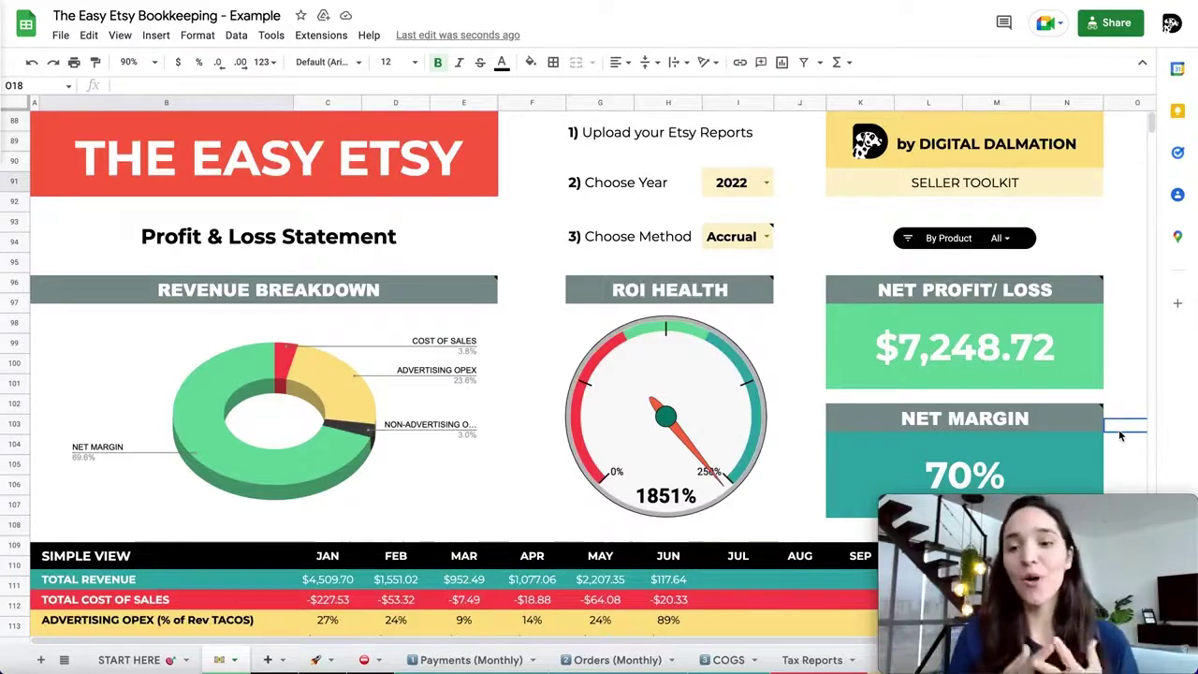
Examine the Simple View's monthly revenue, cost of sales, advertising, gross margin and profit after ads, and total expenses rows.
scroll(766, 437, down, 5)
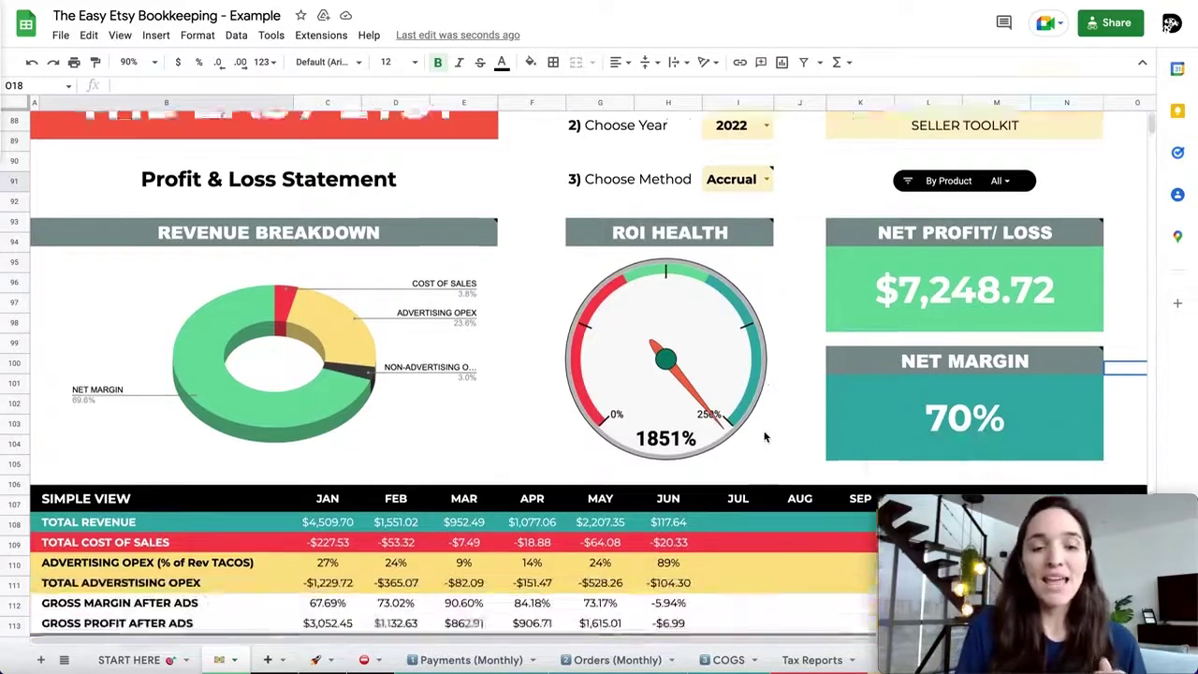
scroll(766, 438, down, 2)
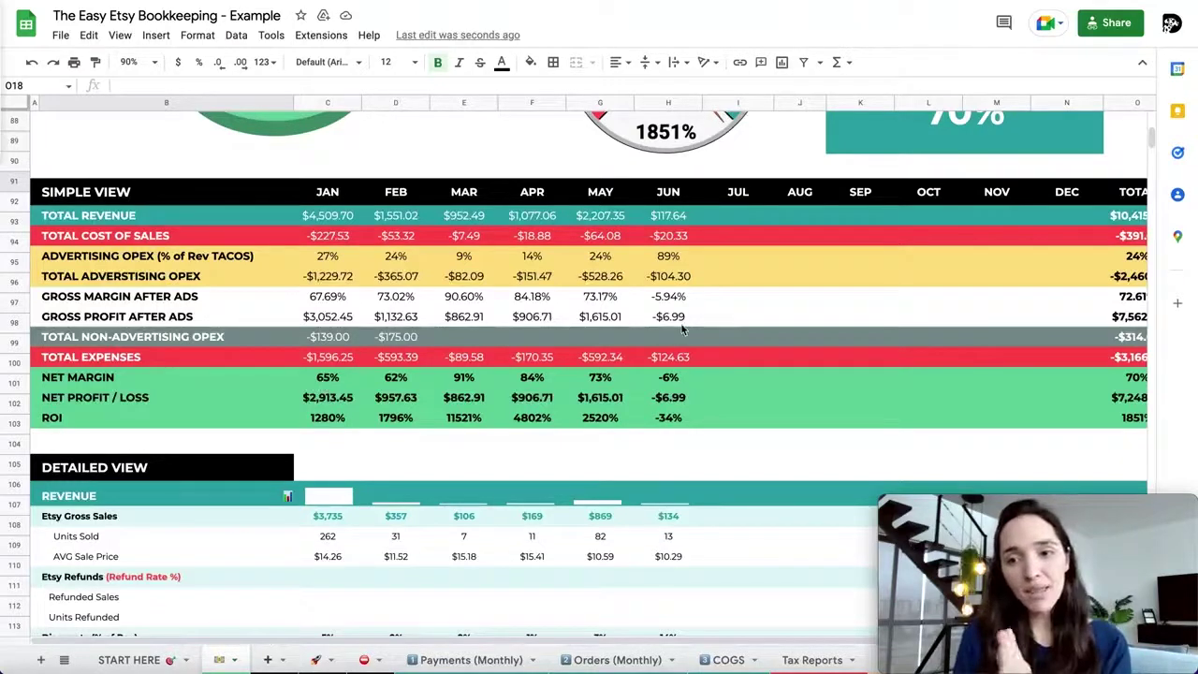
scroll(683, 328, right, 1)
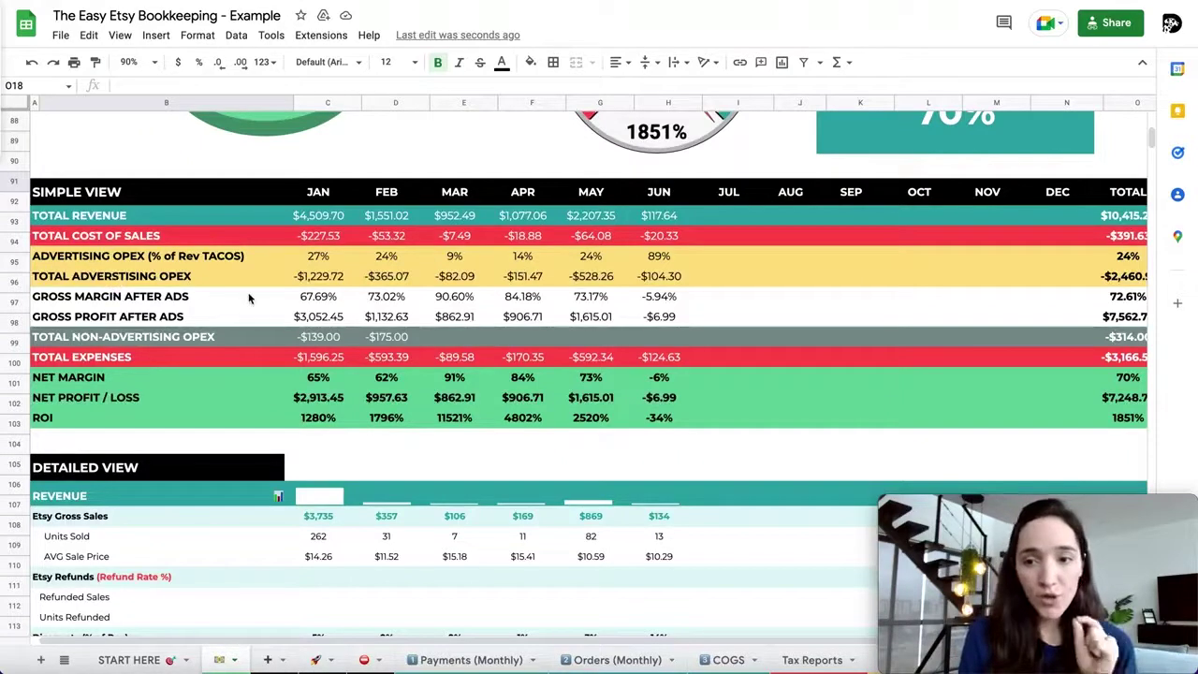
click(86, 297)
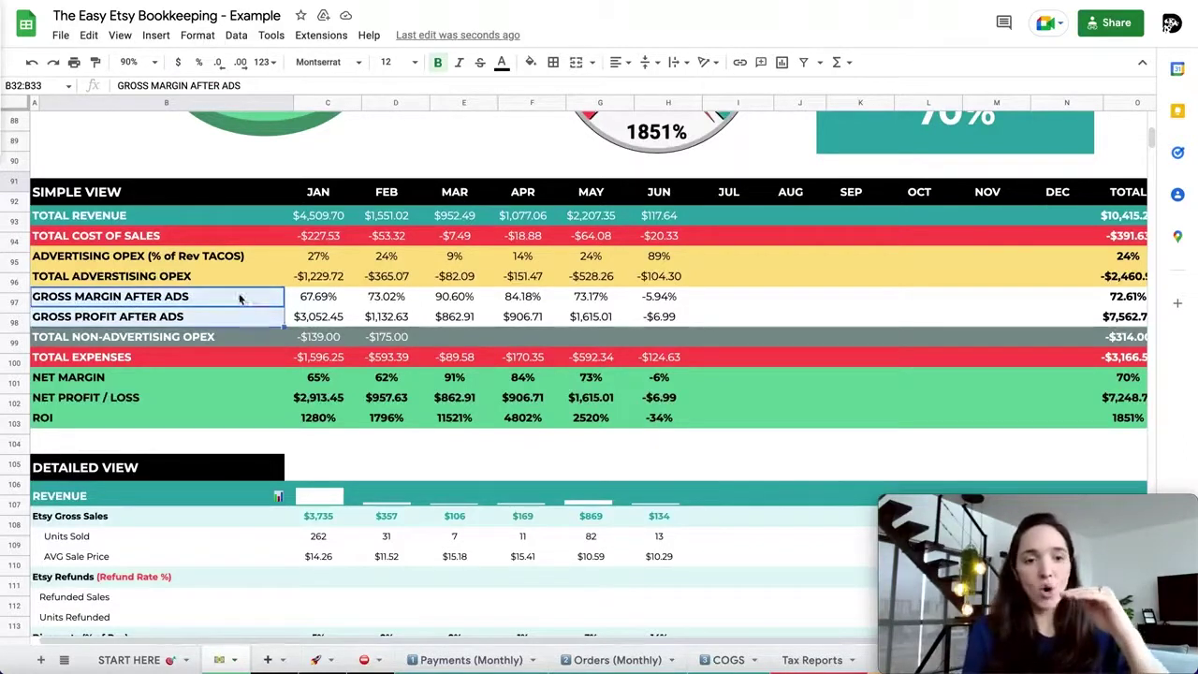
click(239, 304)
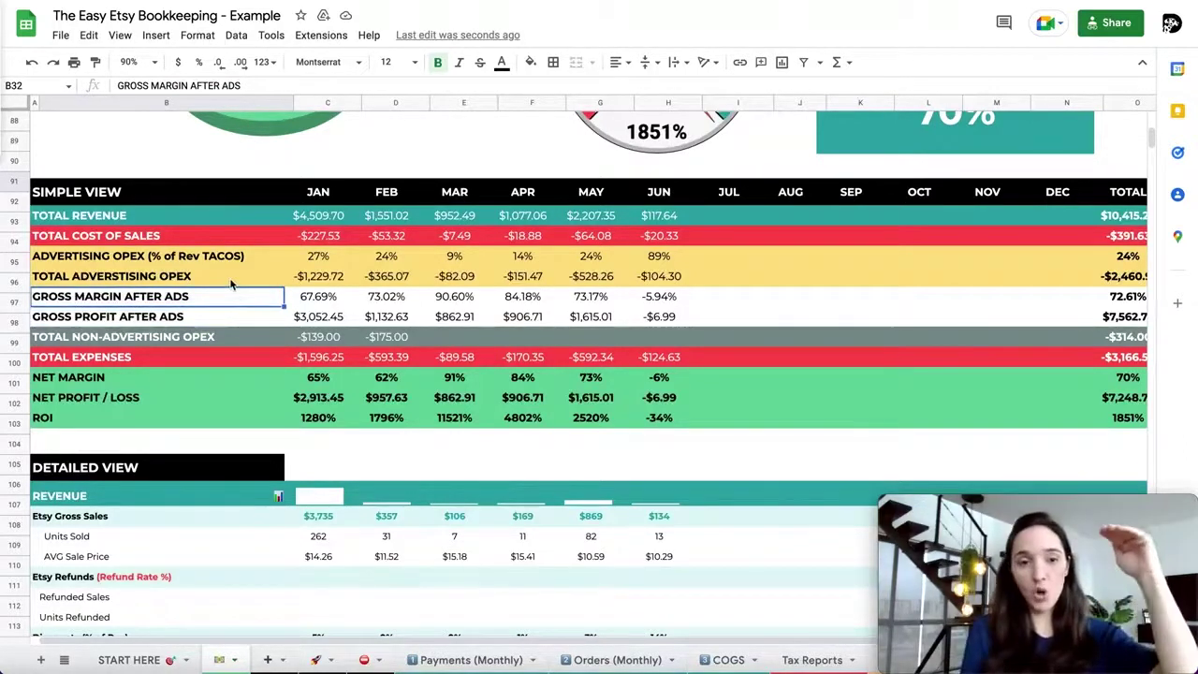
click(210, 215)
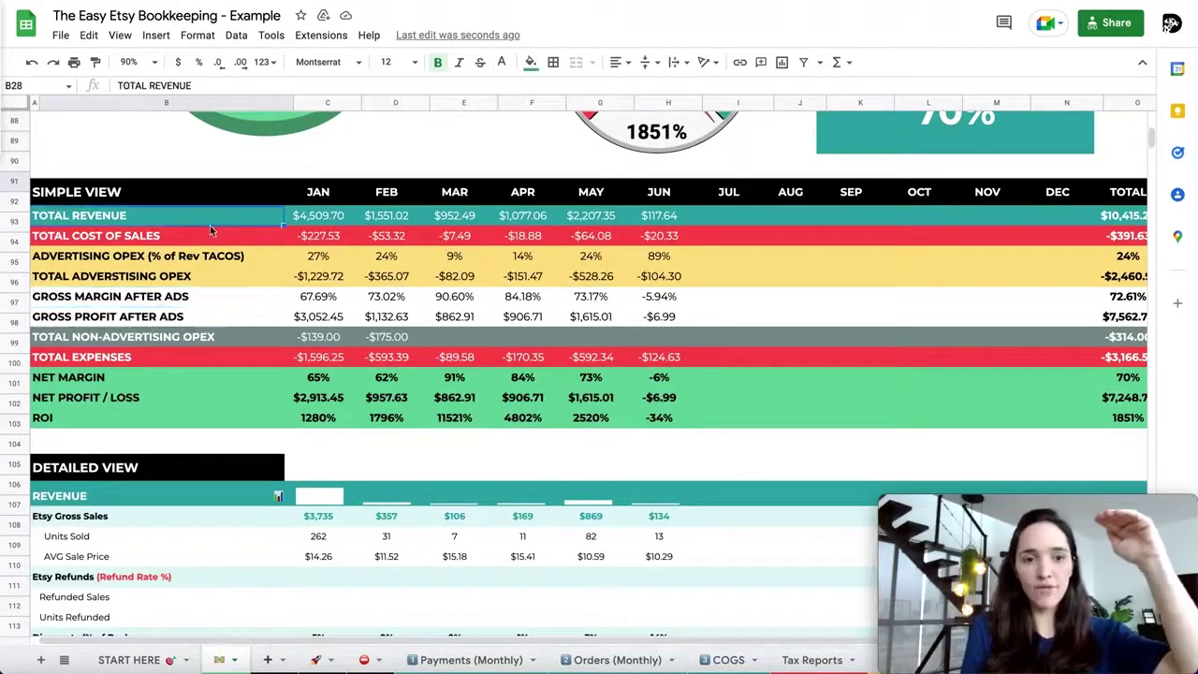
click(212, 246)
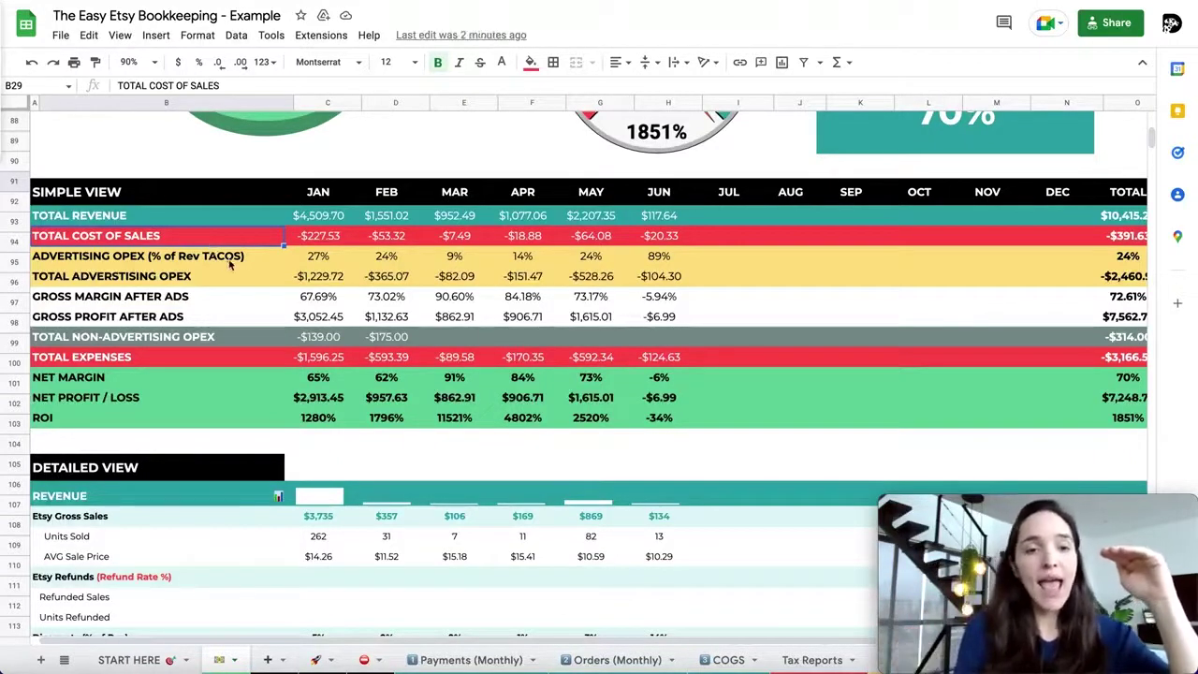
click(232, 266)
click(231, 278)
click(231, 299)
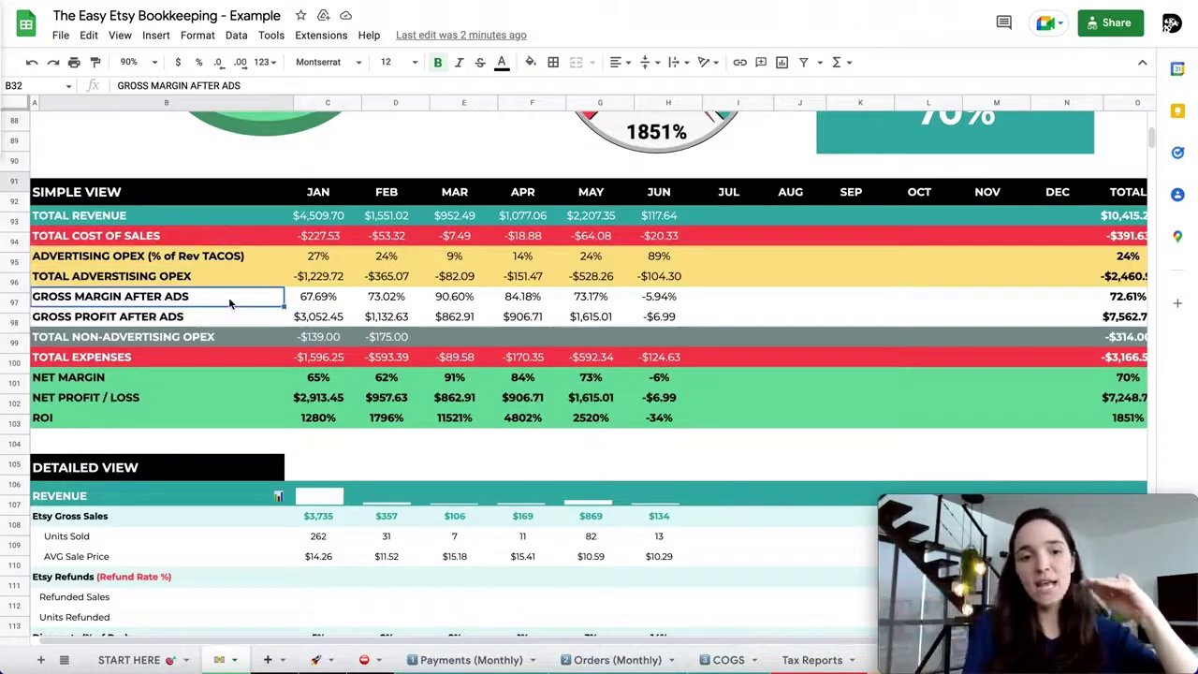
drag(310, 320, 646, 318)
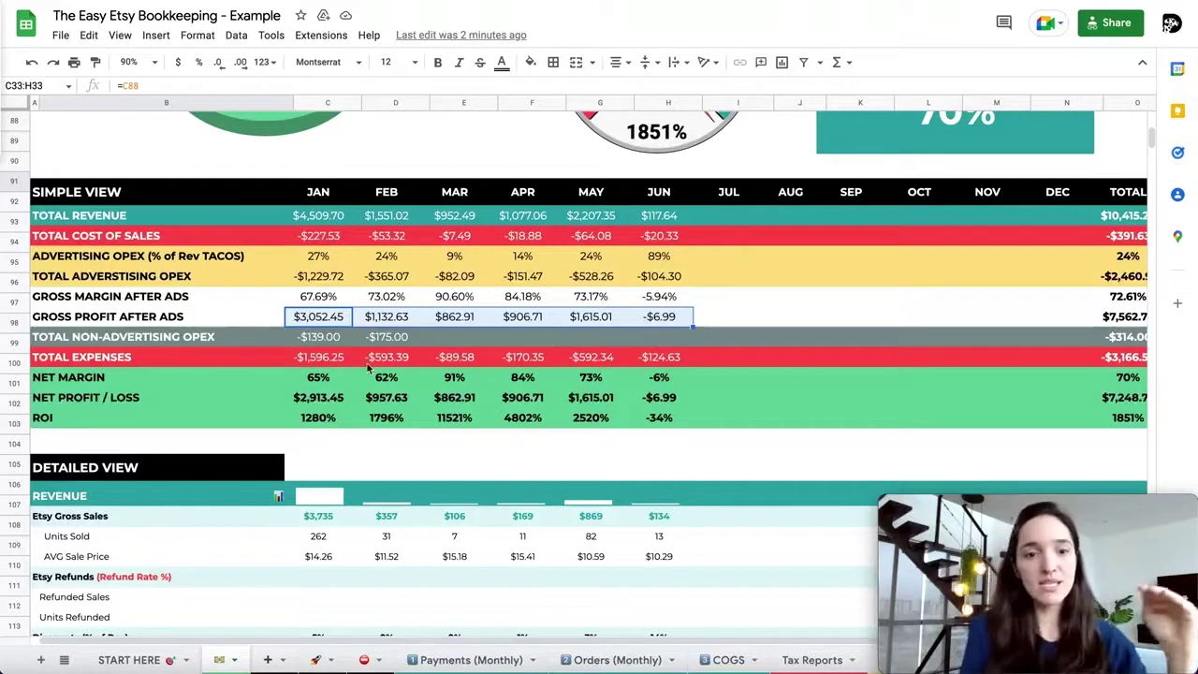
click(298, 361)
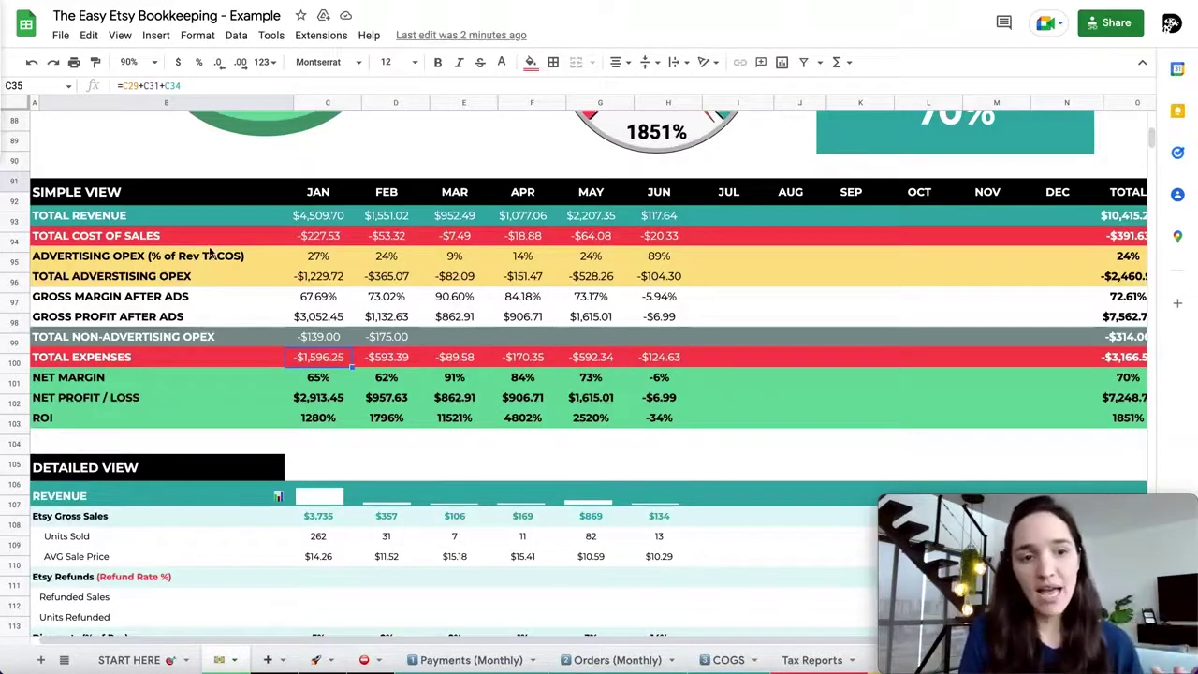
Examine the Simple View's net margin, profit and ROI rows and the Detailed View's revenue, refunds, discounts and other income sources.
scroll(412, 407, down, 3)
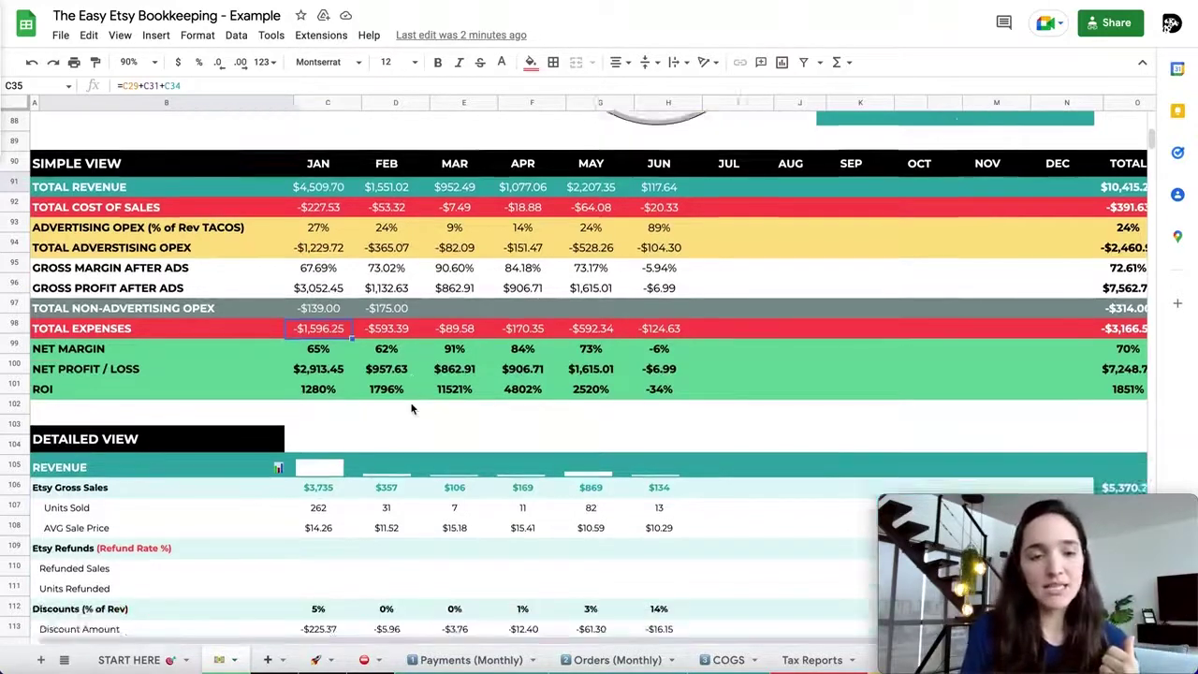
scroll(412, 407, down, 3)
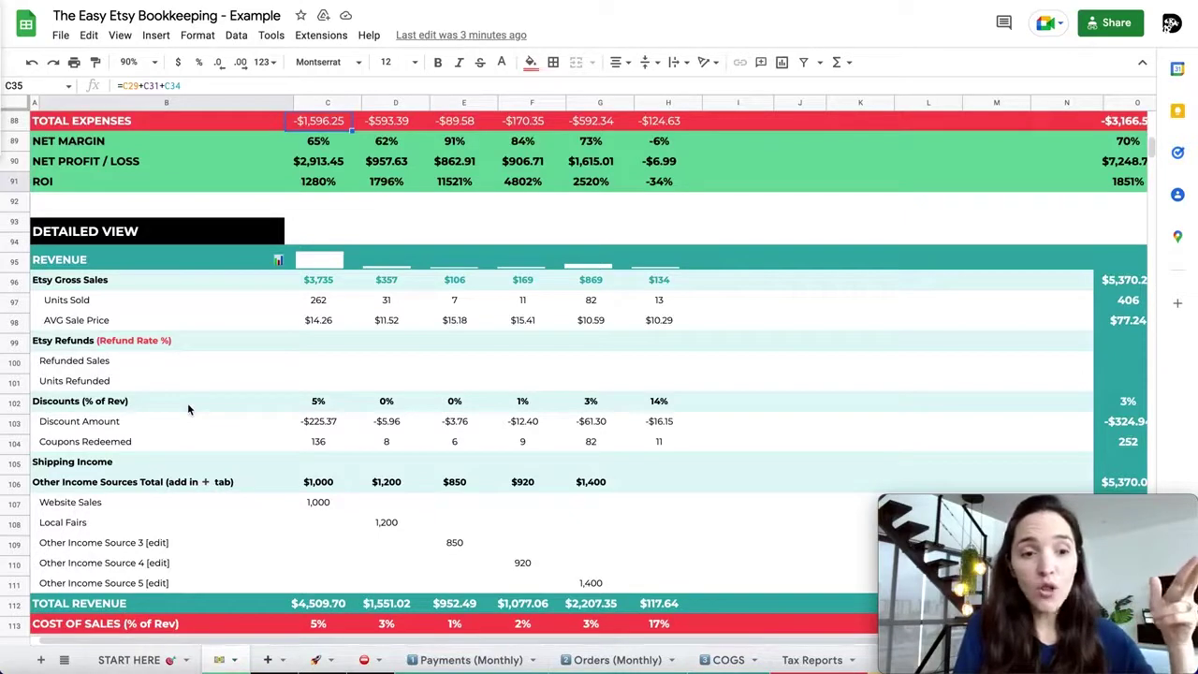
scroll(187, 409, down, 1)
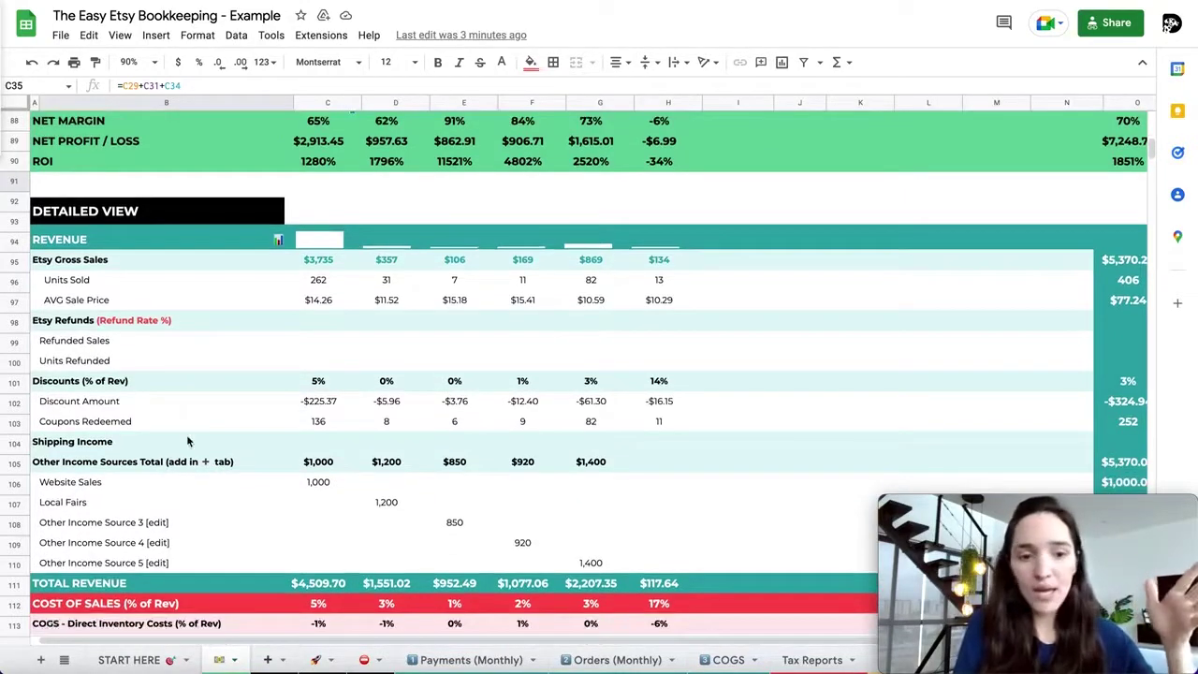
scroll(187, 441, down, 7)
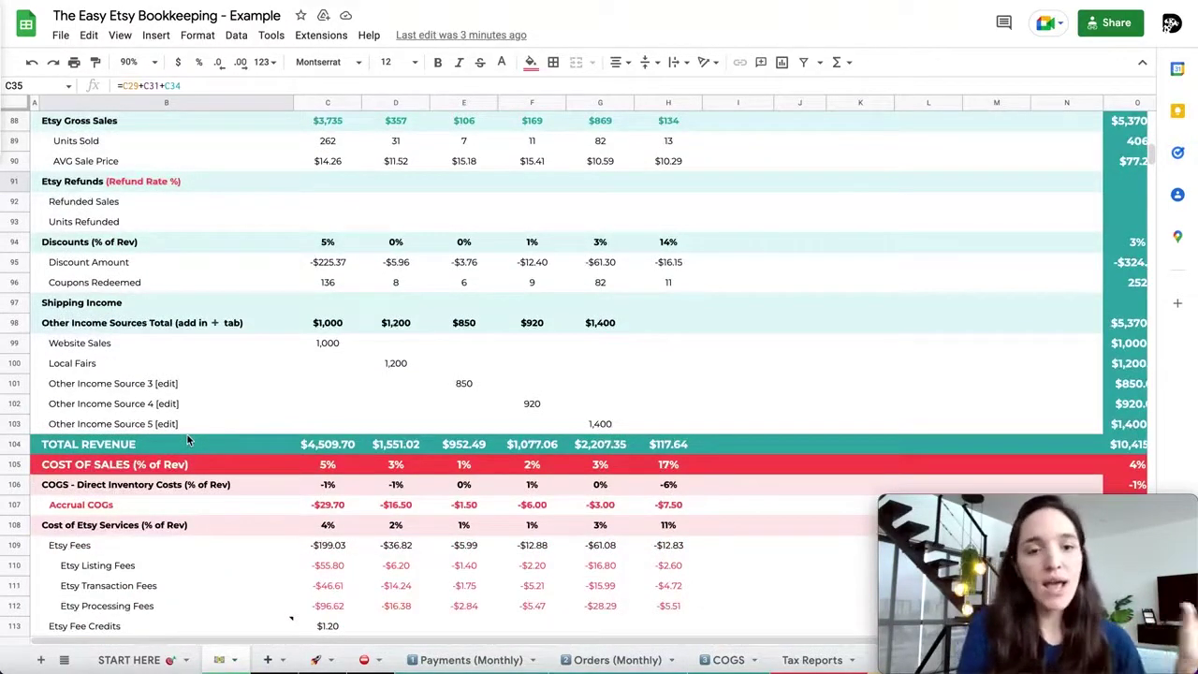
scroll(83, 281, up, 4)
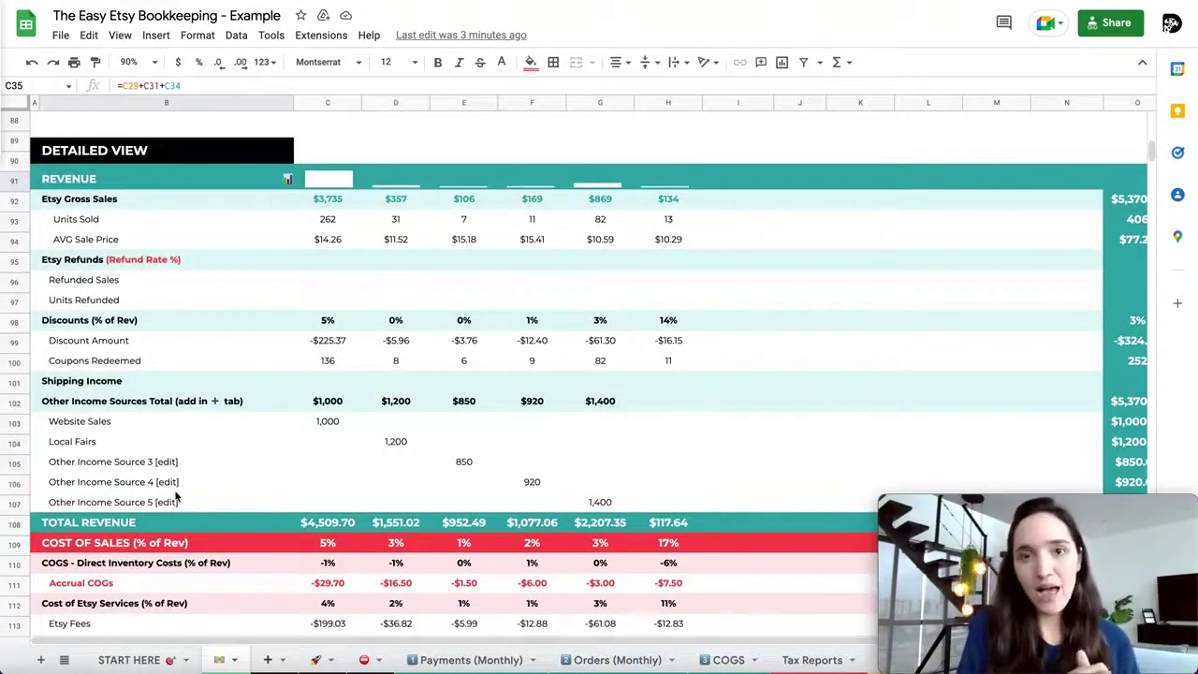
scroll(178, 496, down, 3)
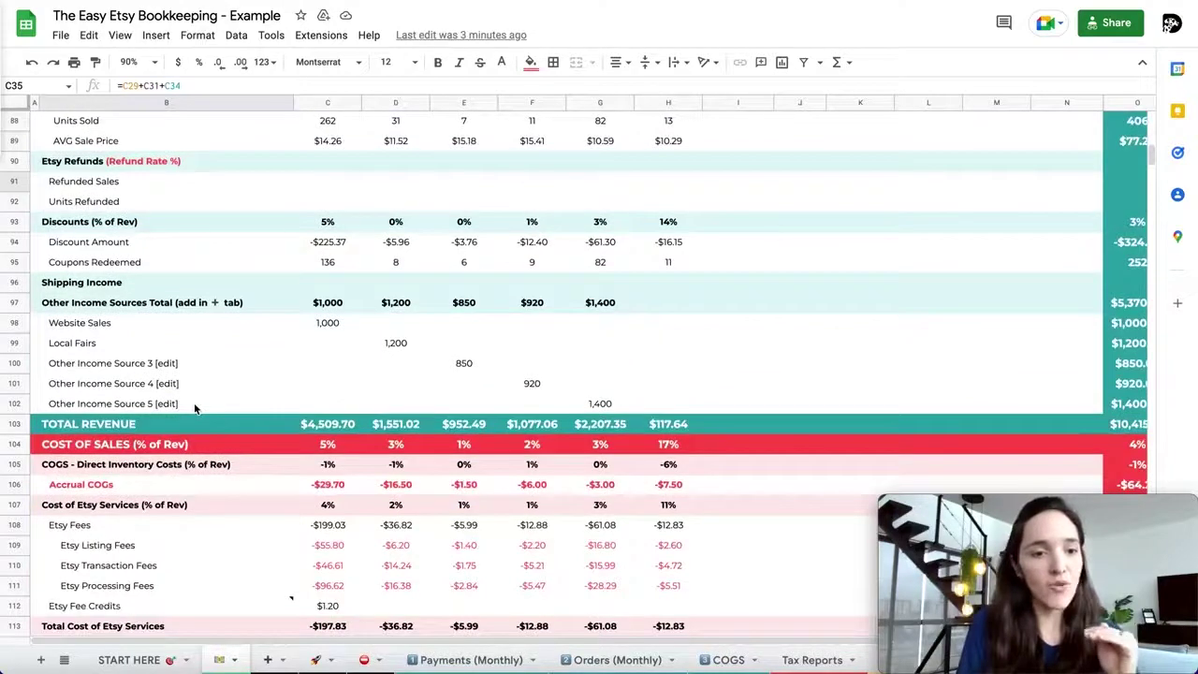
scroll(195, 409, down, 1)
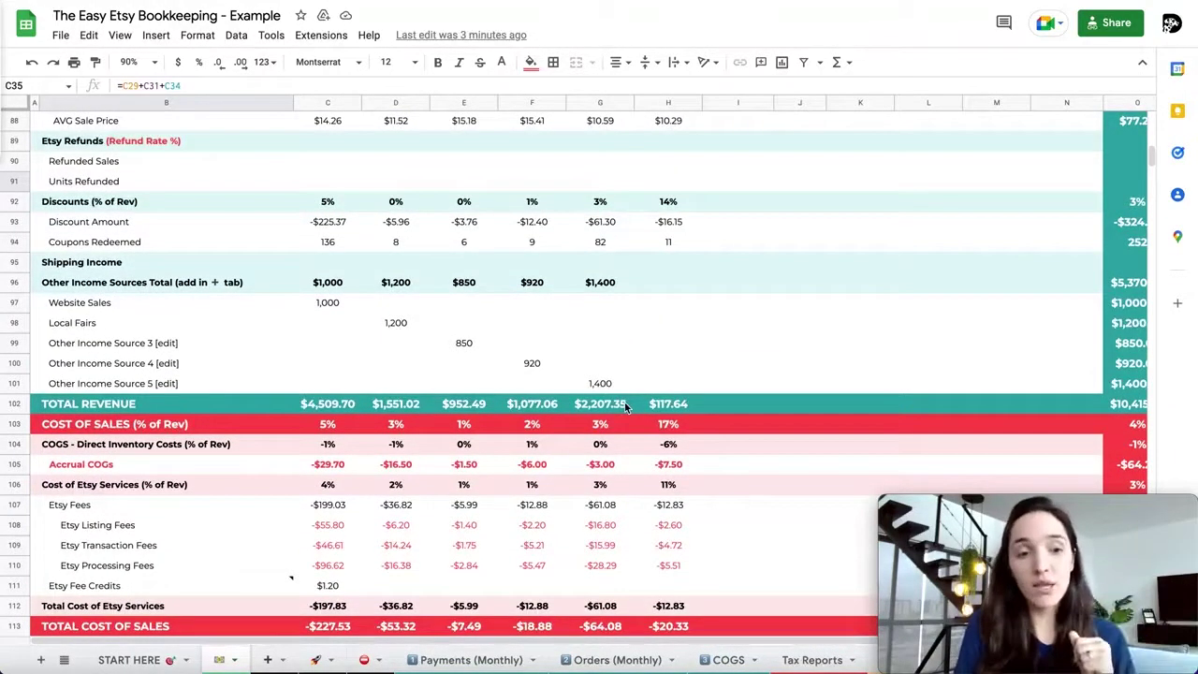
Examine the Detailed View's cost of sales section, including Accrual COGs, Etsy fees and gross margin before ads.
scroll(308, 453, down, 4)
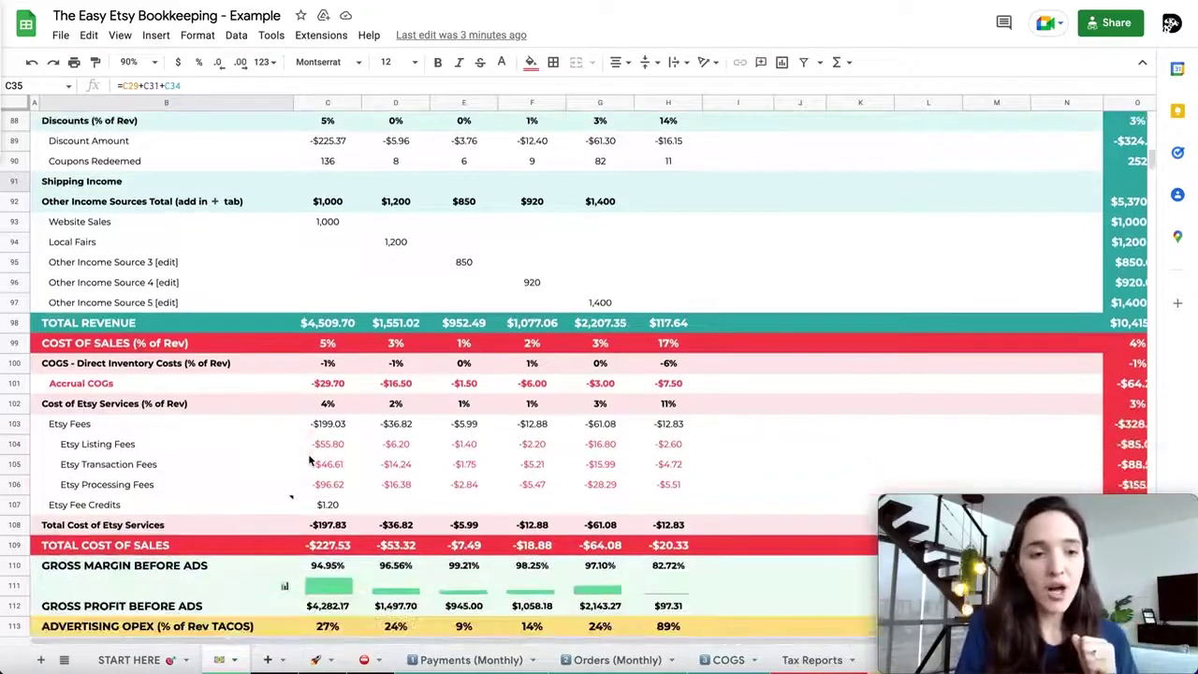
scroll(308, 453, down, 3)
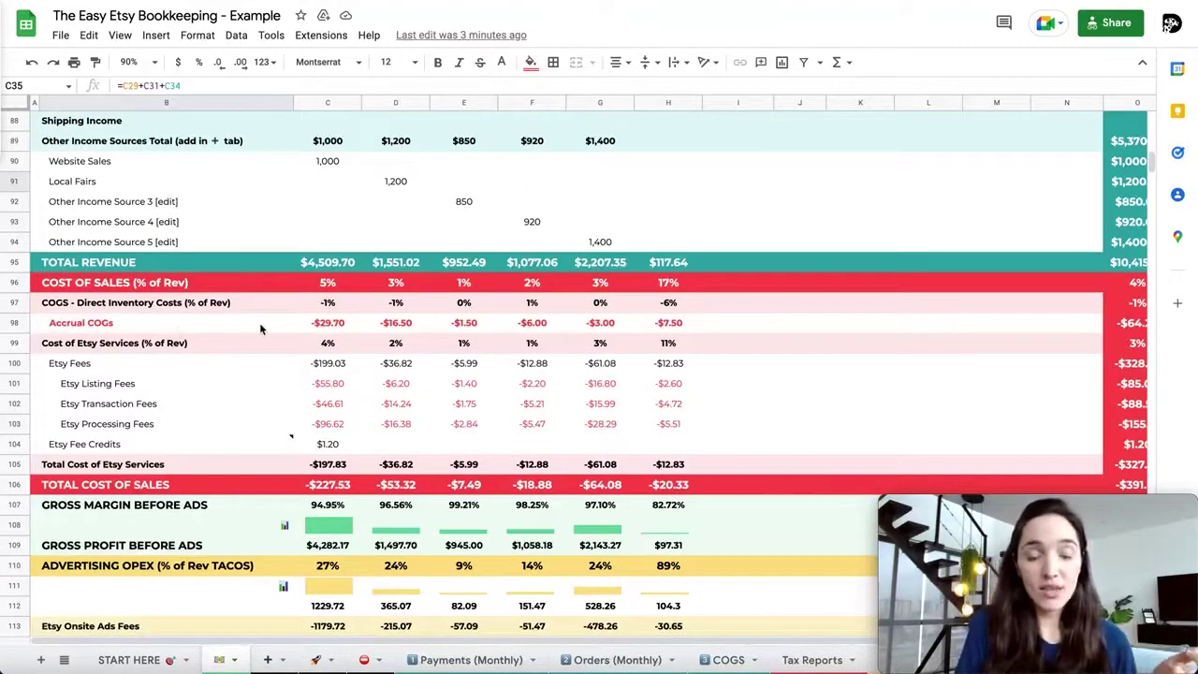
click(145, 329)
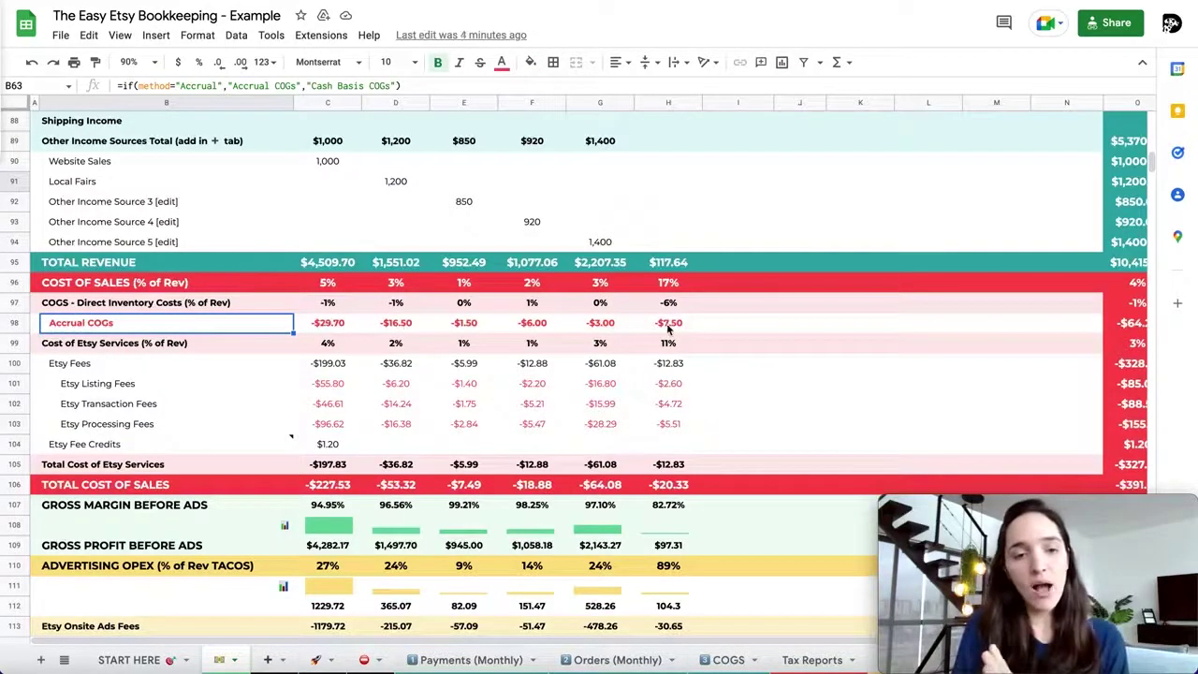
scroll(384, 409, down, 1)
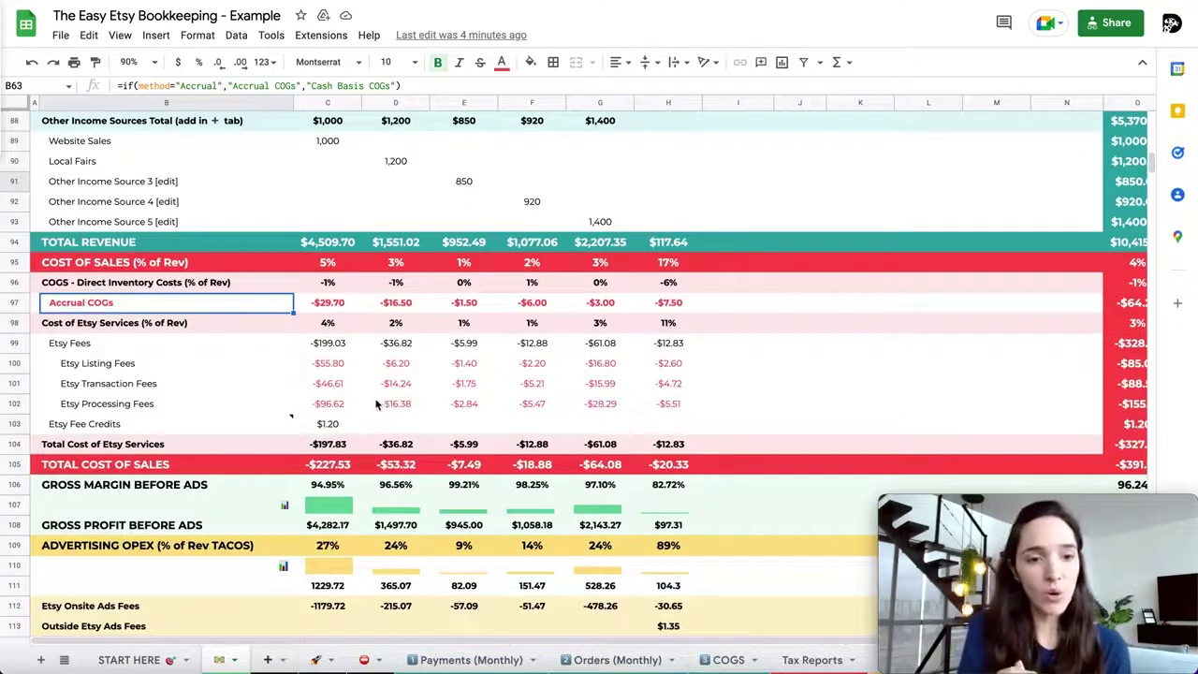
scroll(365, 398, down, 2)
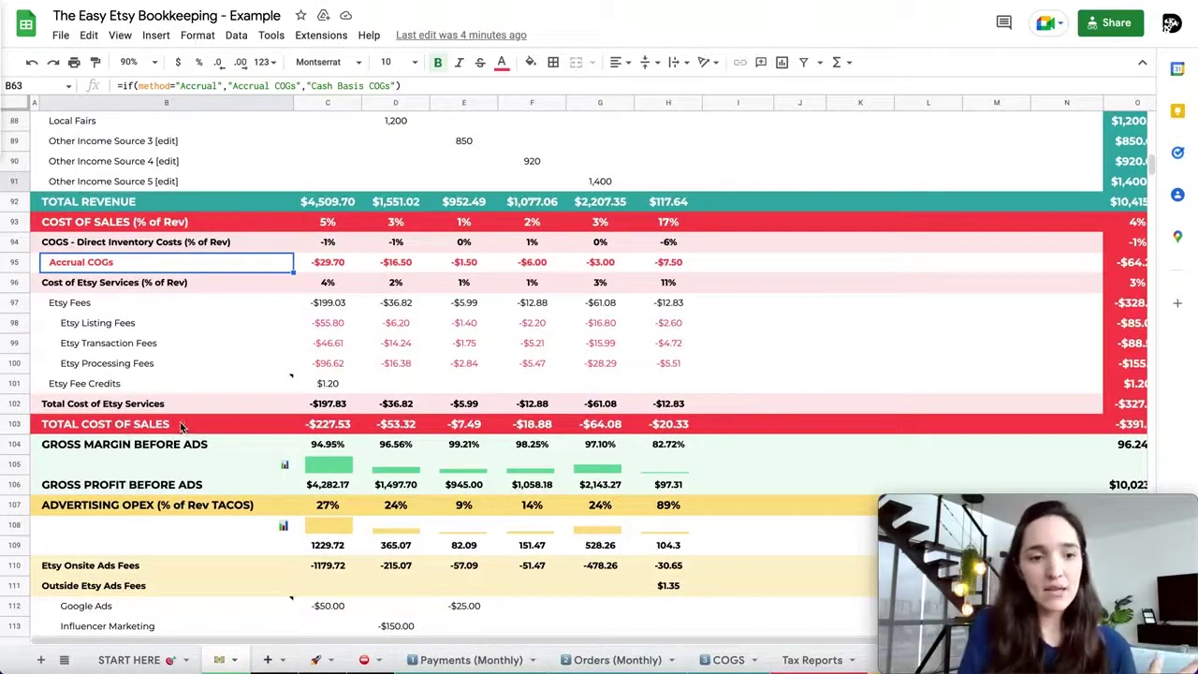
scroll(578, 424, down, 2)
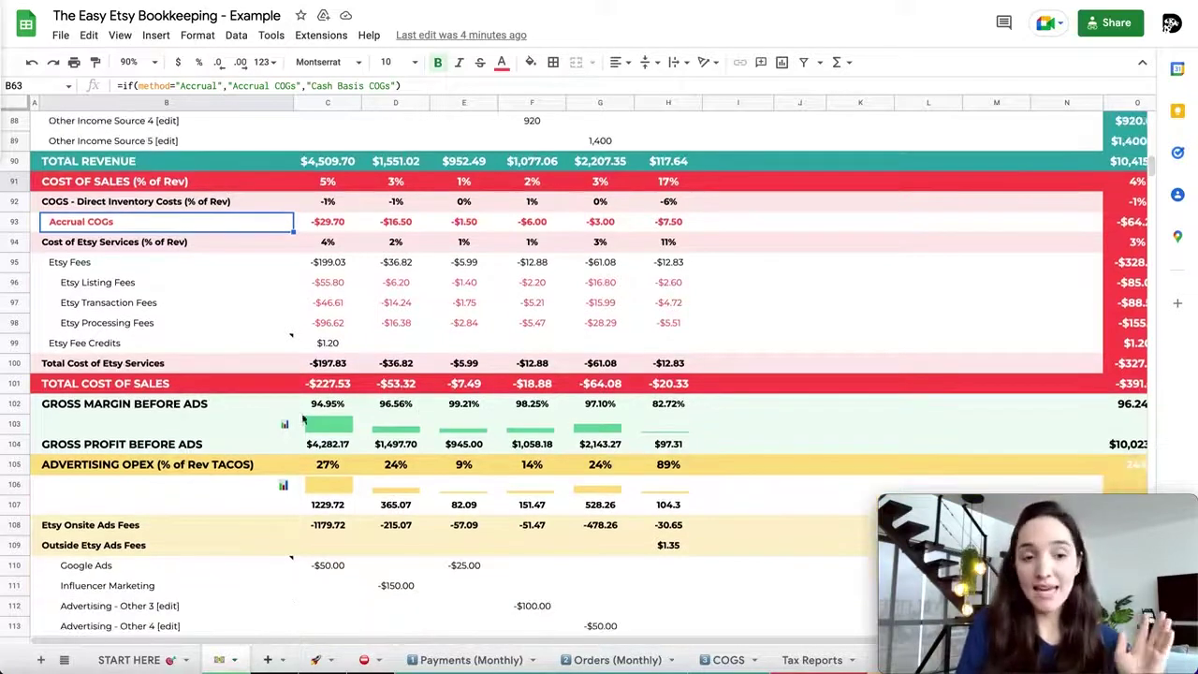
click(202, 409)
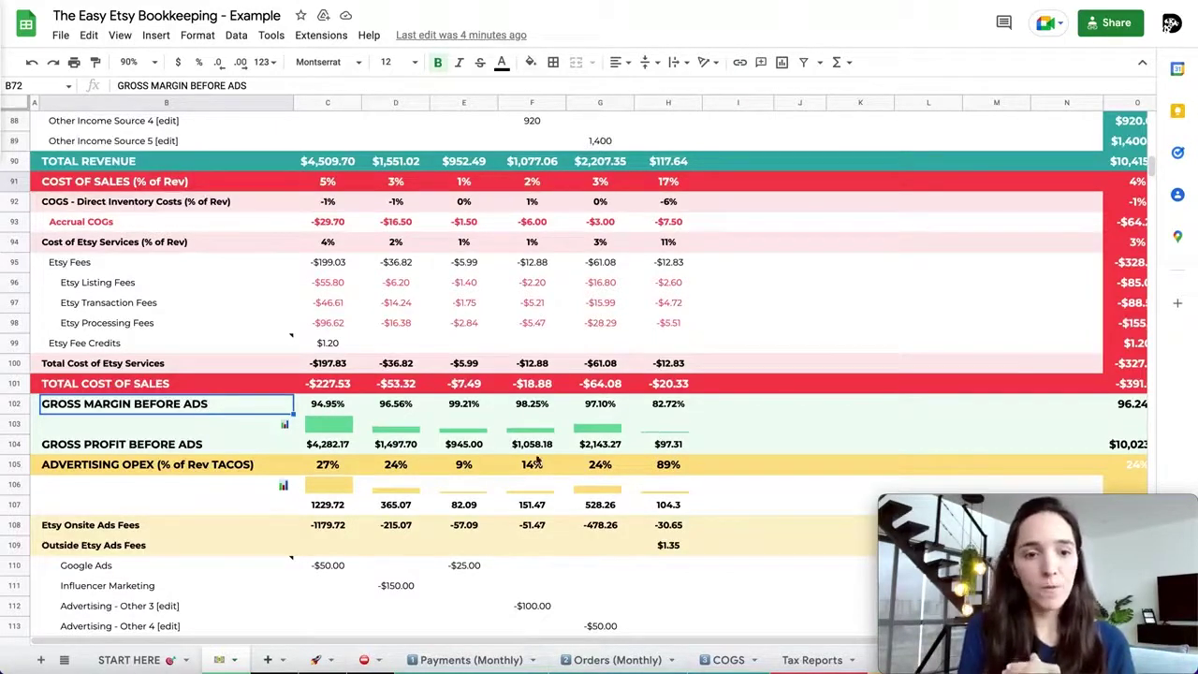
Examine the advertising and non-advertising OPEX categories, the net profit rows, and the taxes and disbursements with their yearly totals.
scroll(350, 538, down, 2)
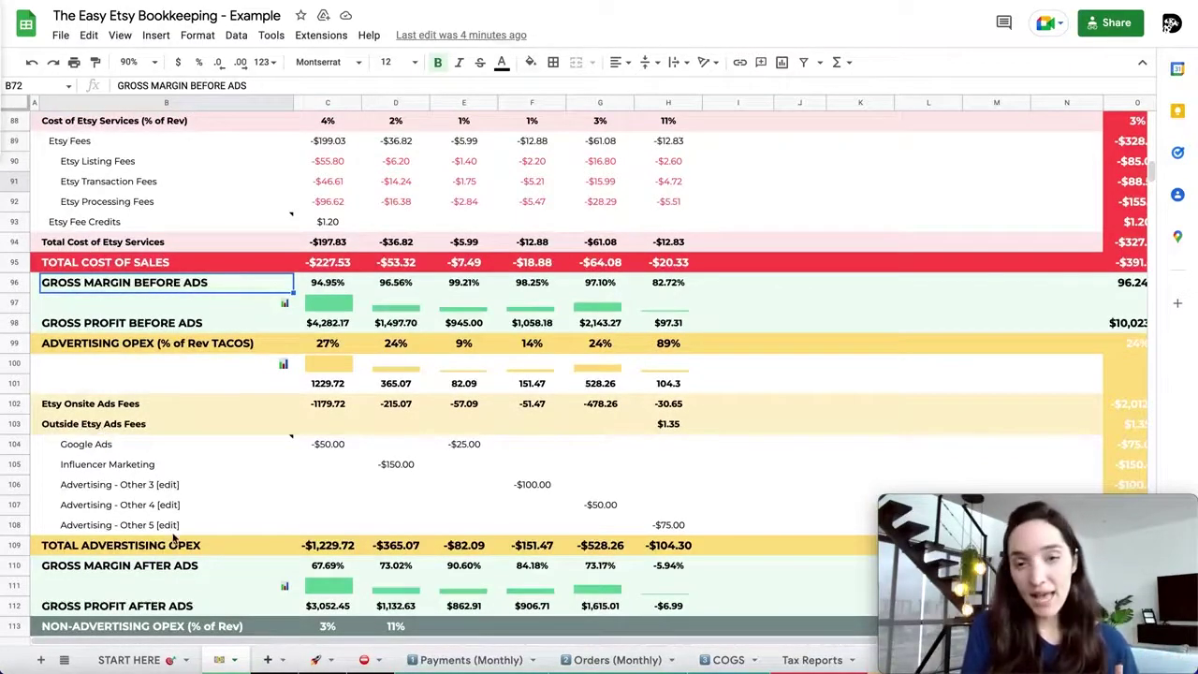
scroll(260, 526, down, 4)
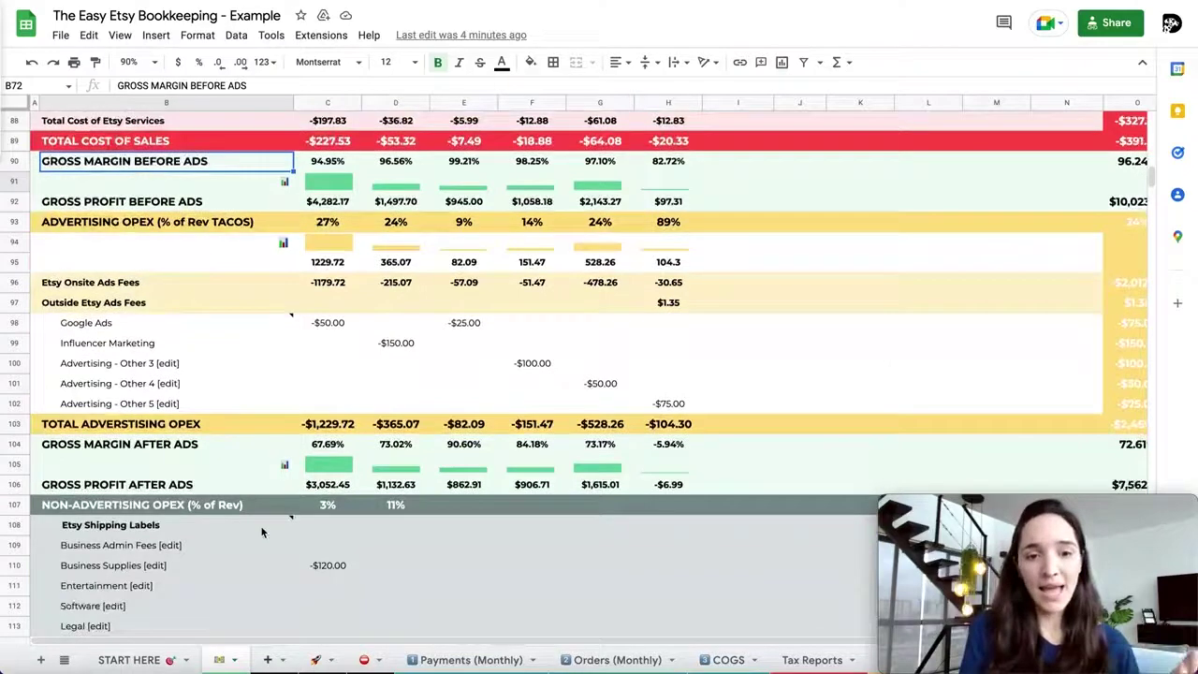
scroll(261, 527, down, 6)
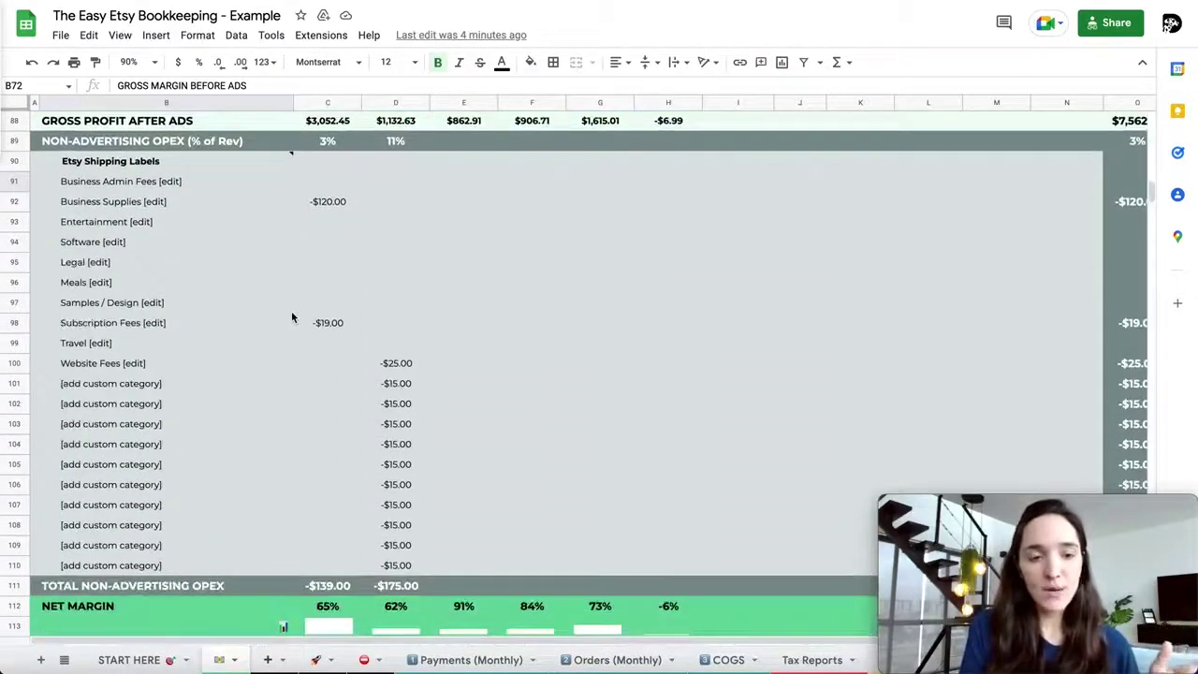
scroll(291, 315, down, 1)
scroll(291, 317, down, 2)
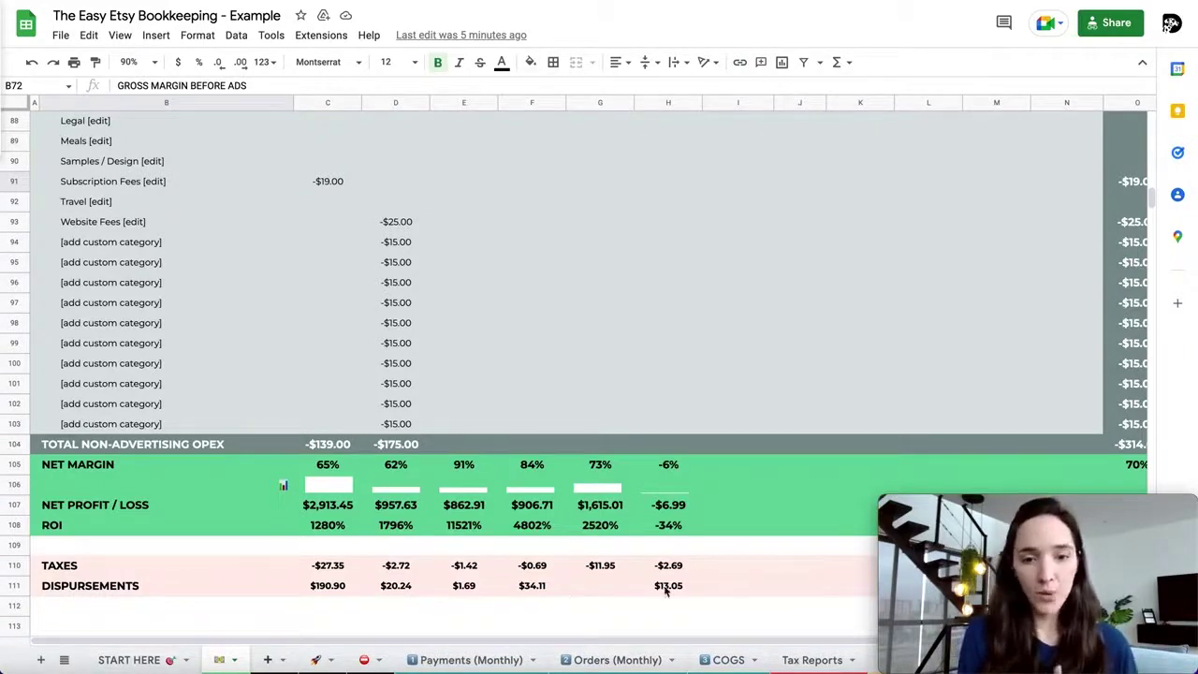
scroll(689, 583, right, 4)
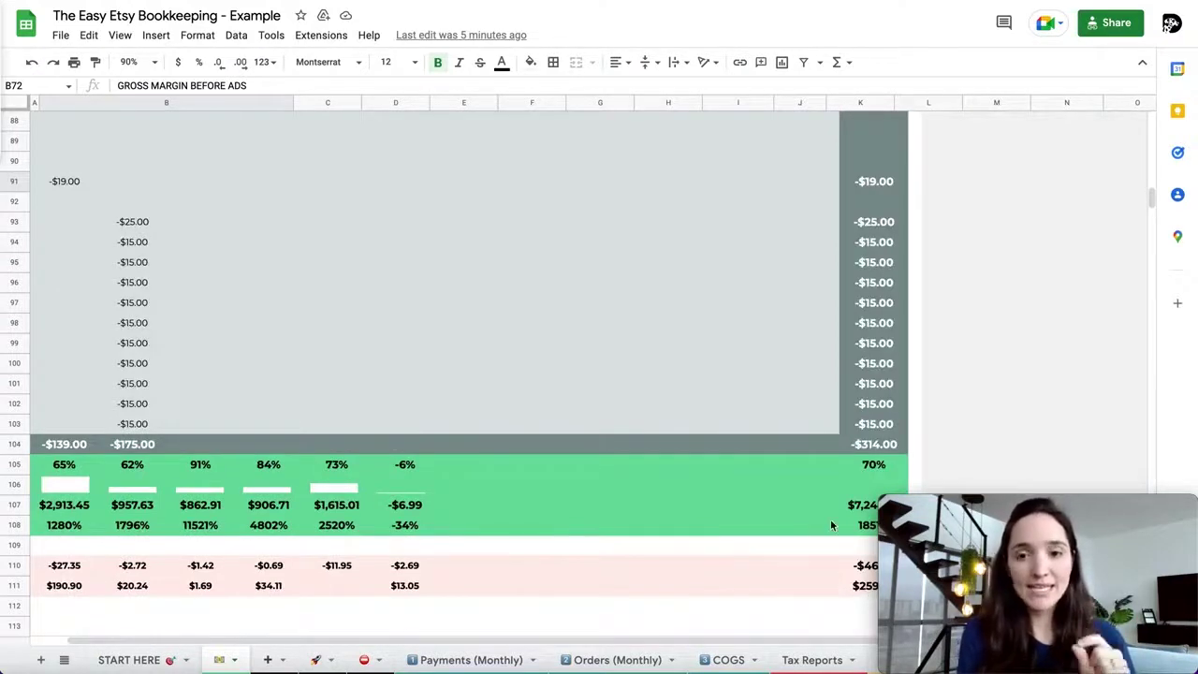
Filter the Profit & Loss statement by product to only the Simple 5-Year Monthly Budget Template listing.
scroll(831, 525, left, 4)
scroll(830, 525, up, 15)
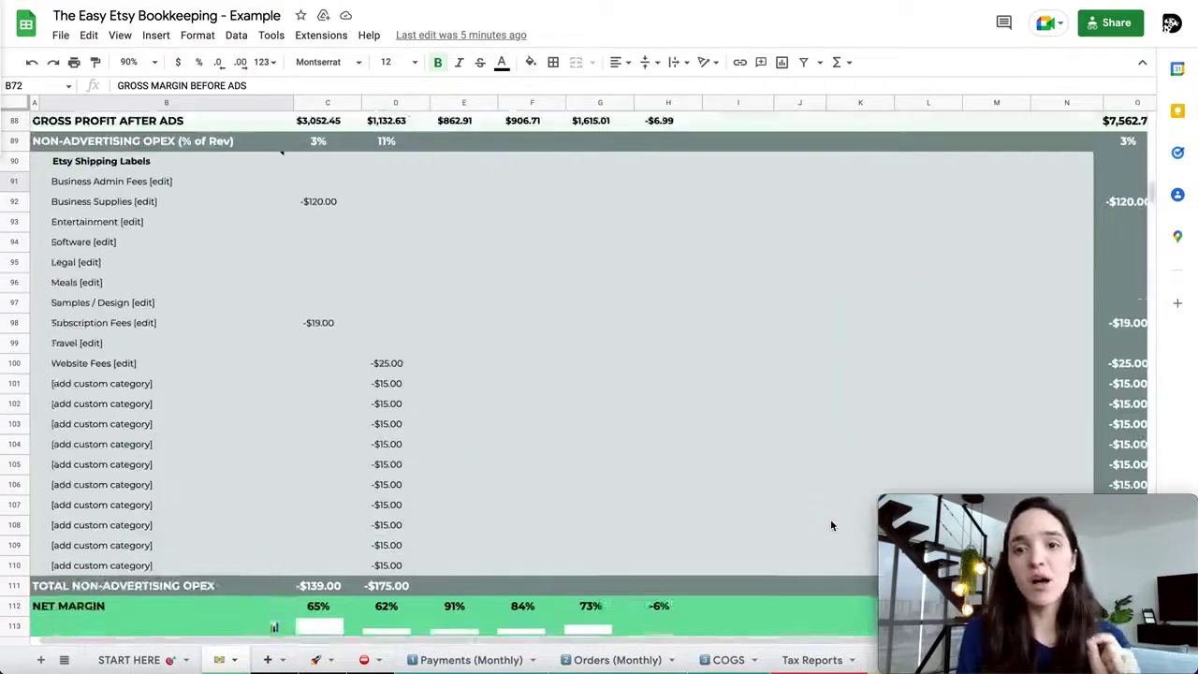
scroll(830, 523, up, 10)
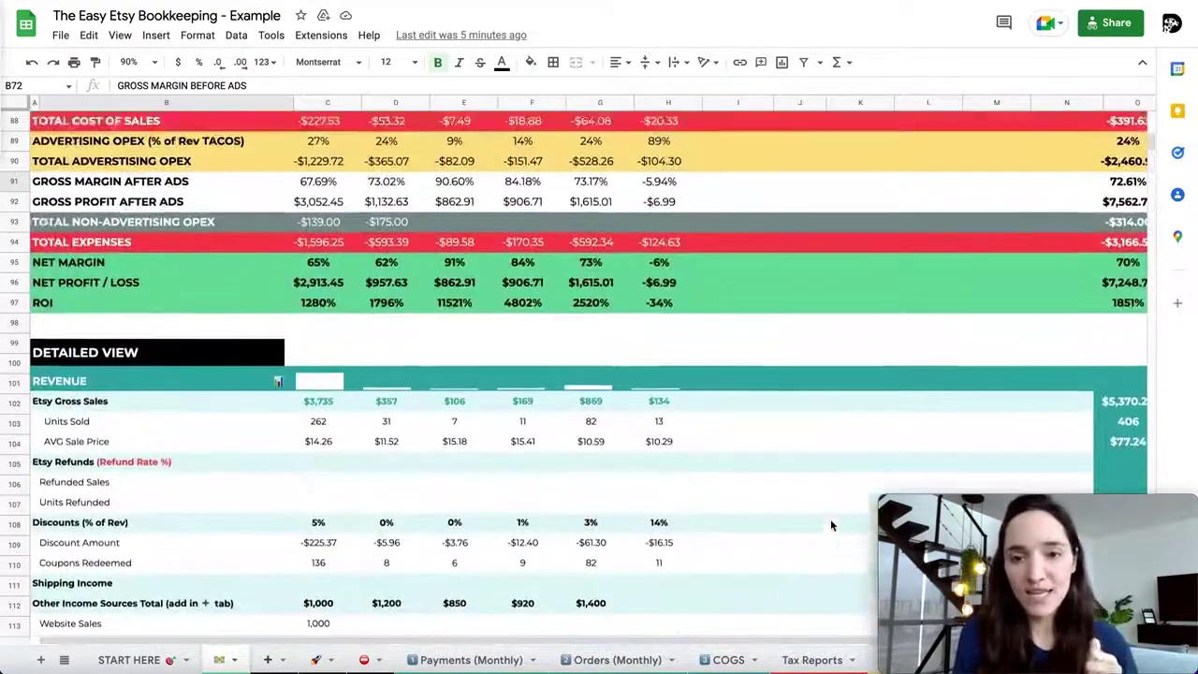
click(1115, 288)
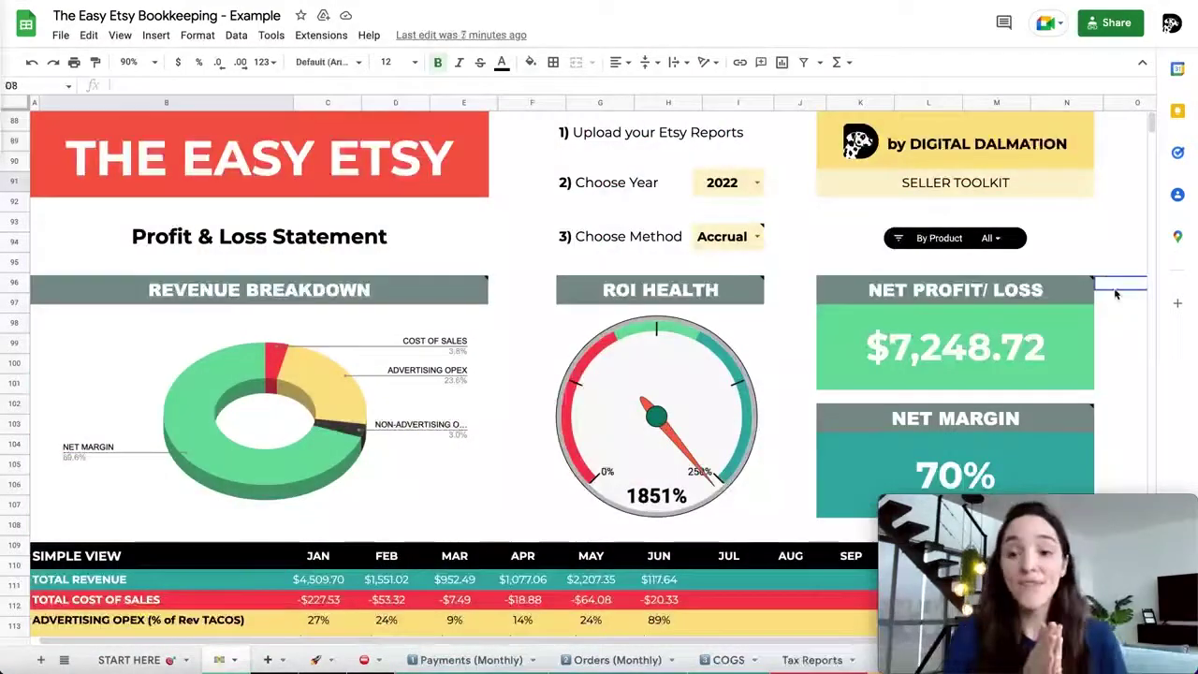
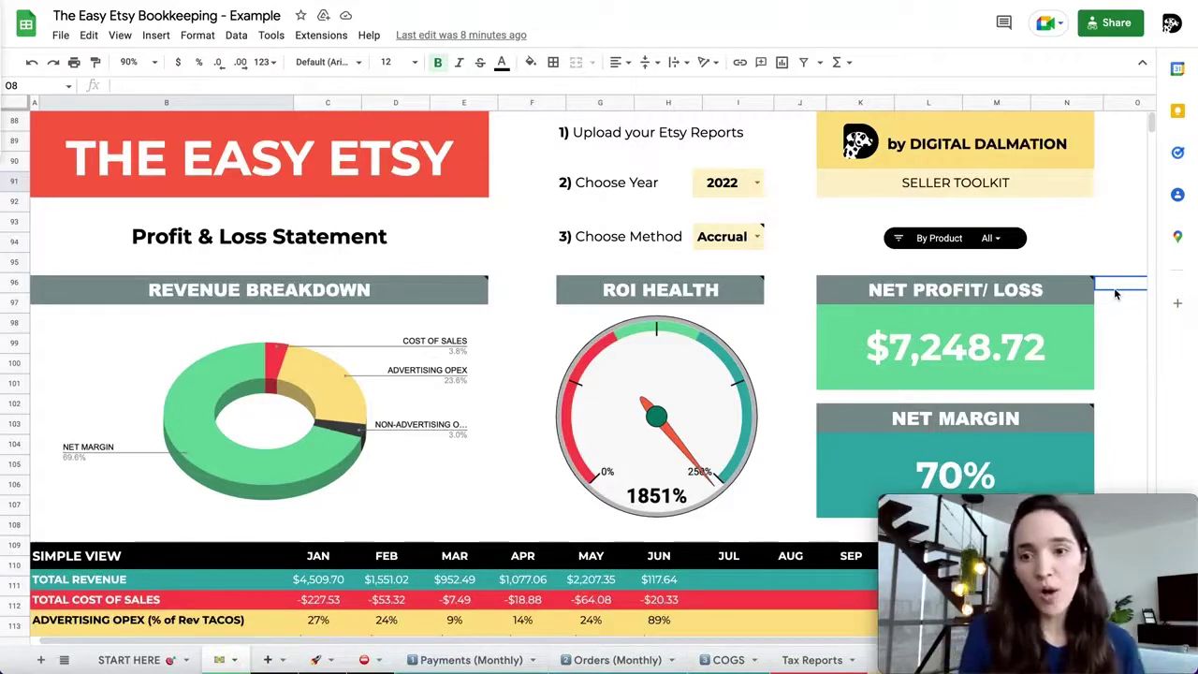
click(993, 239)
scroll(996, 273, down, 1)
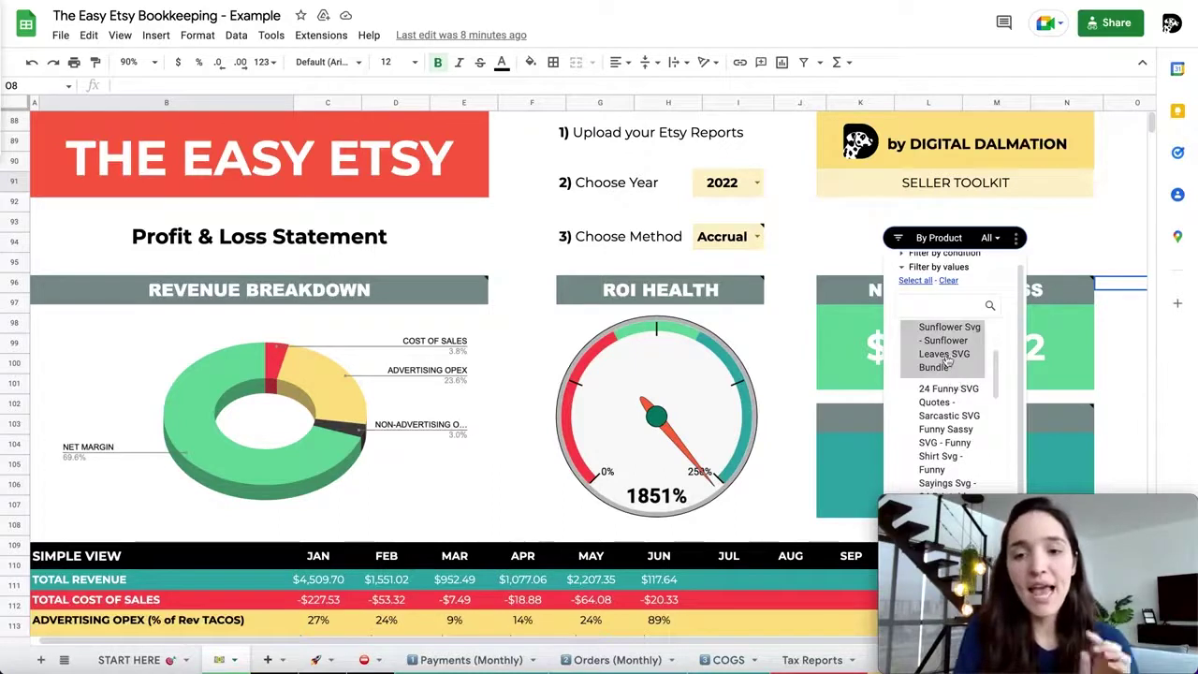
click(940, 305)
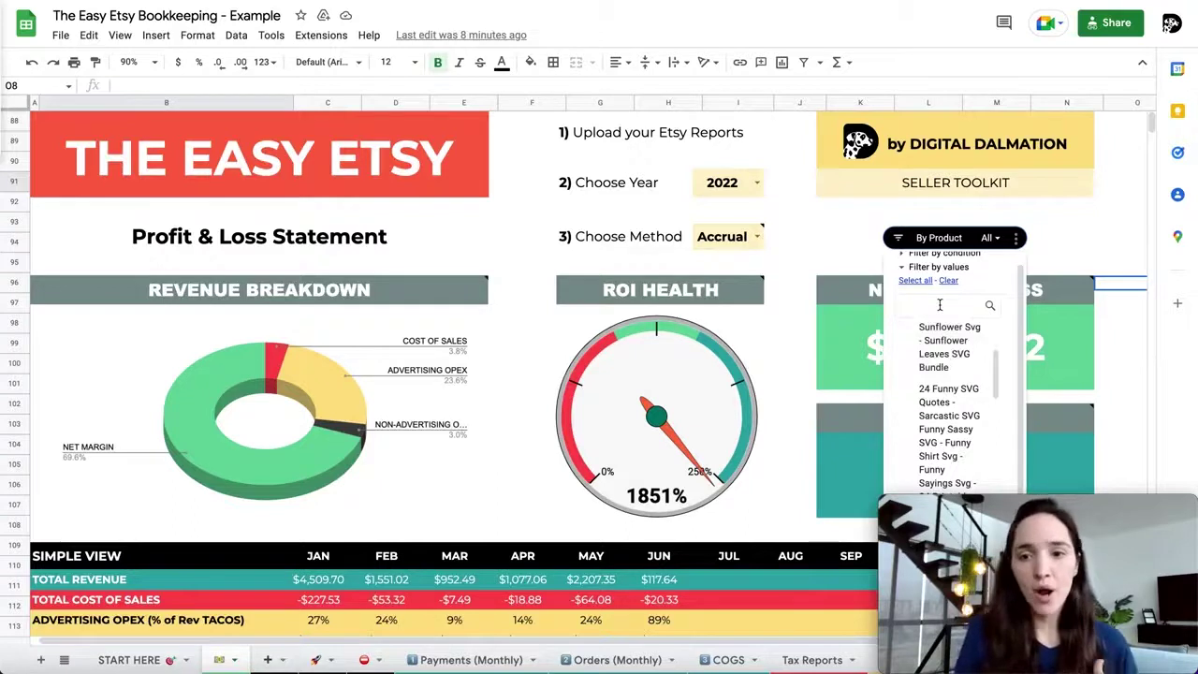
scroll(962, 391, down, 5)
scroll(962, 390, down, 2)
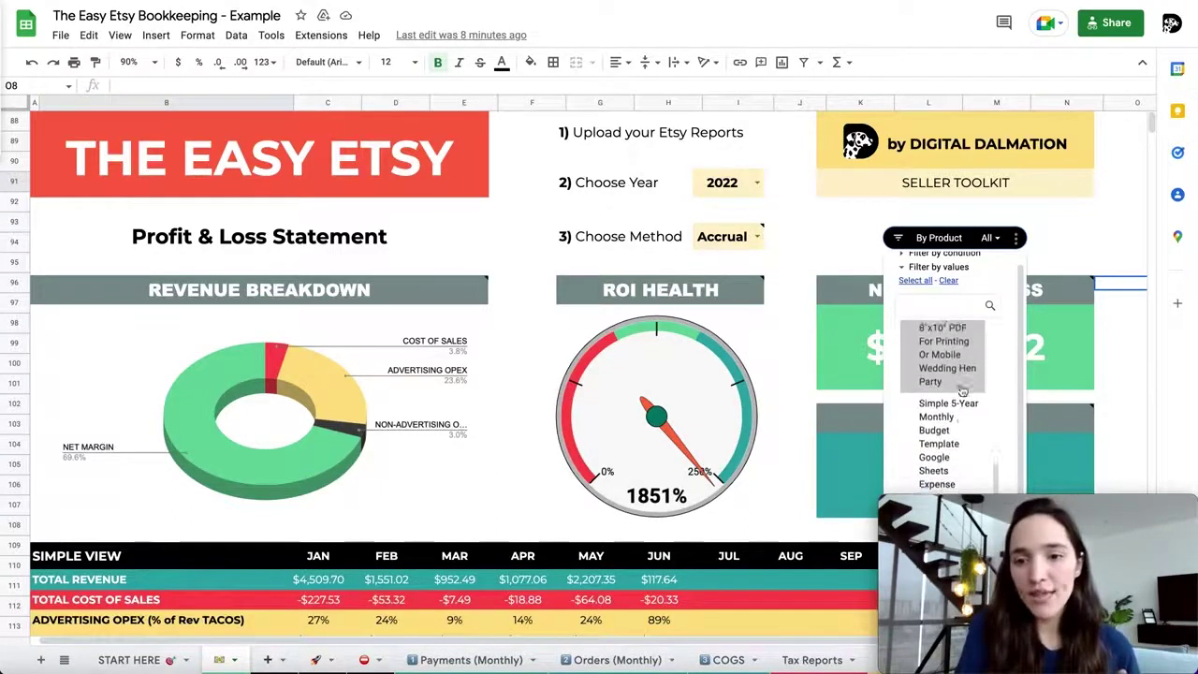
click(952, 405)
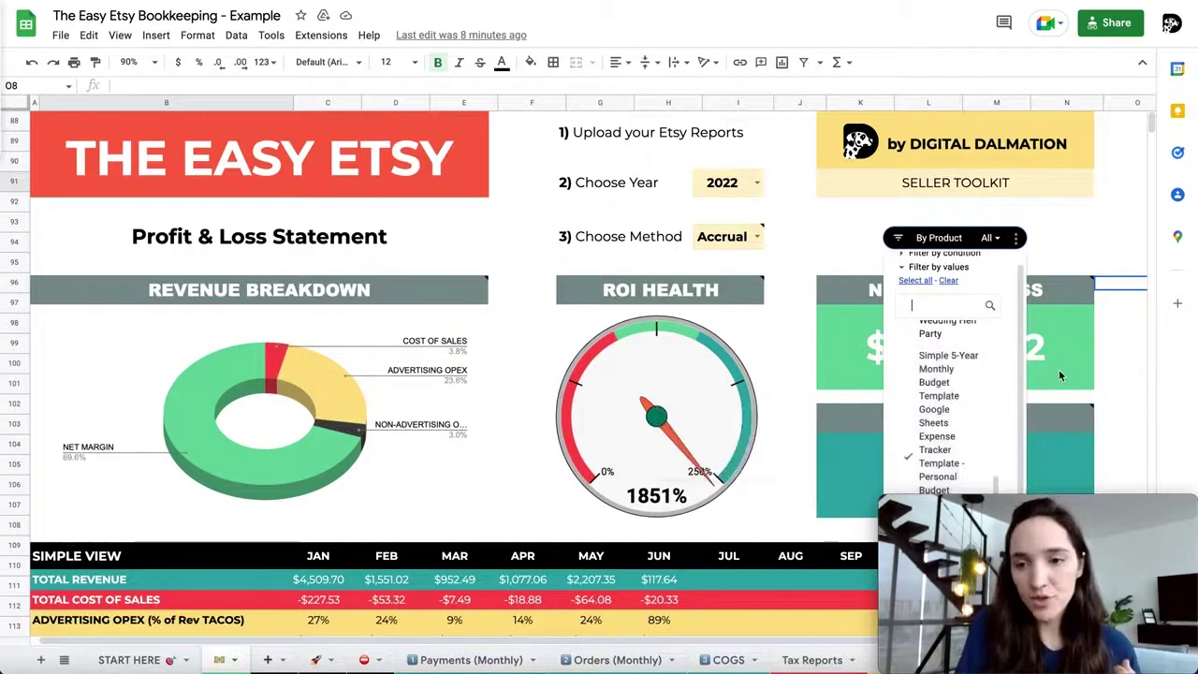
scroll(1059, 368, down, 3)
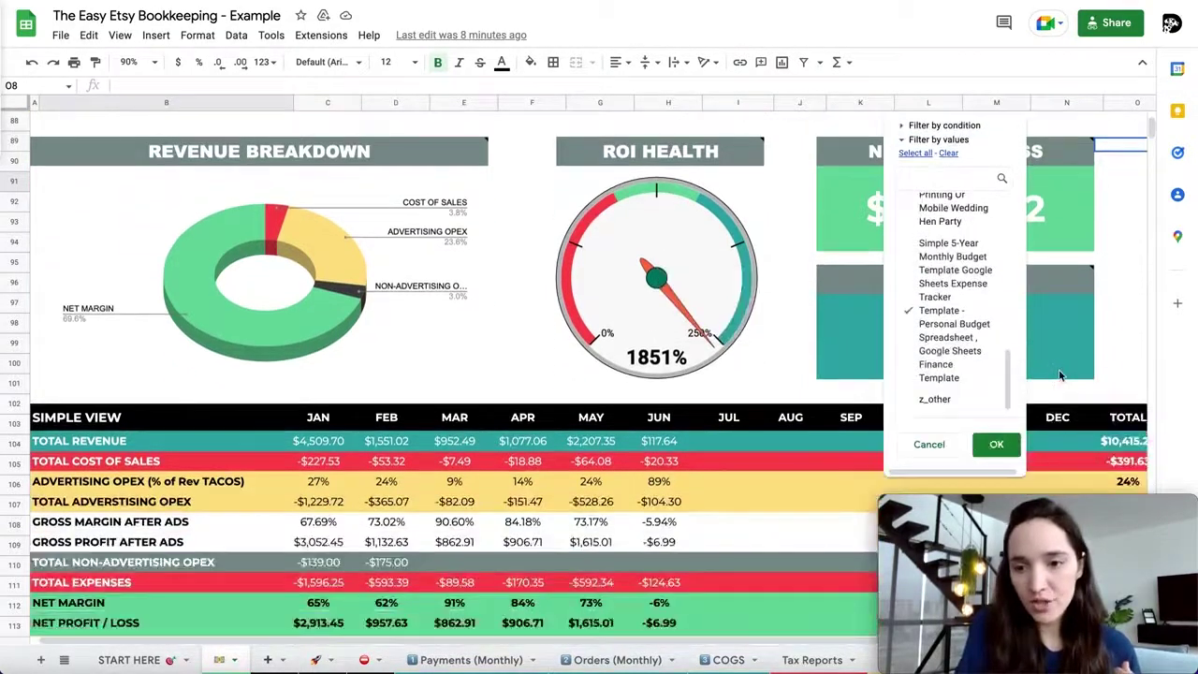
click(998, 444)
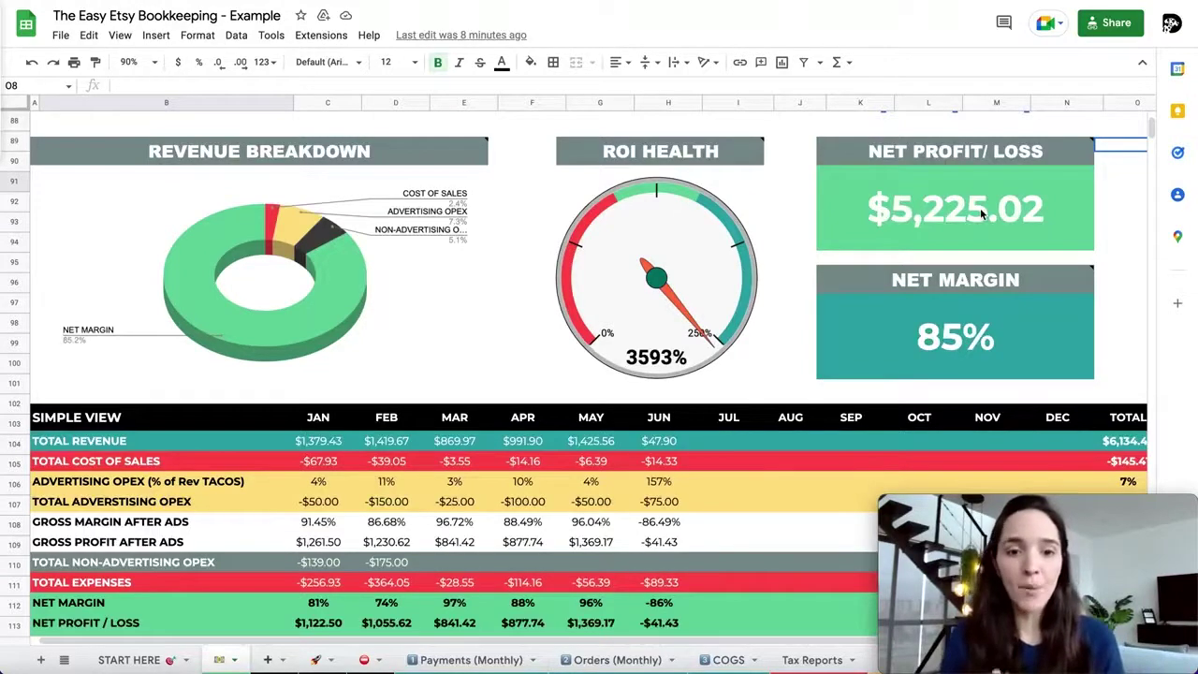
Review the product-filtered Simple View and Detailed View, checking the monthly Etsy Gross Sales, Units Sold and AVG Sale Price rows.
scroll(607, 362, down, 3)
scroll(606, 363, down, 3)
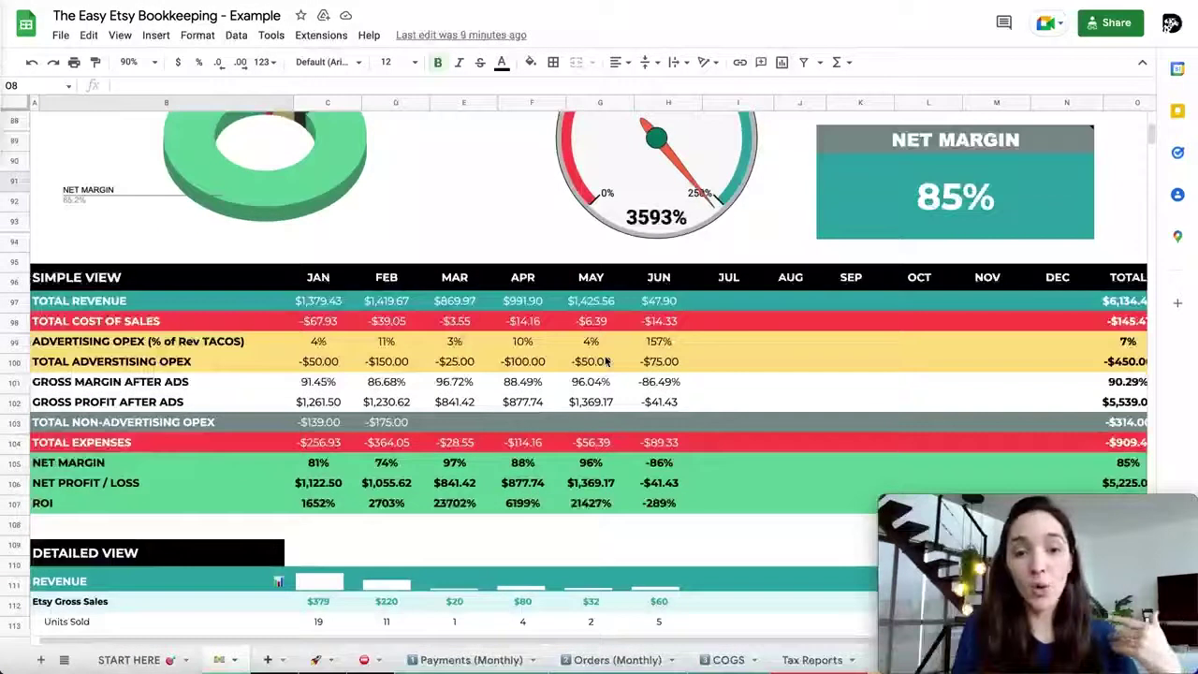
scroll(222, 558, down, 3)
scroll(221, 558, down, 1)
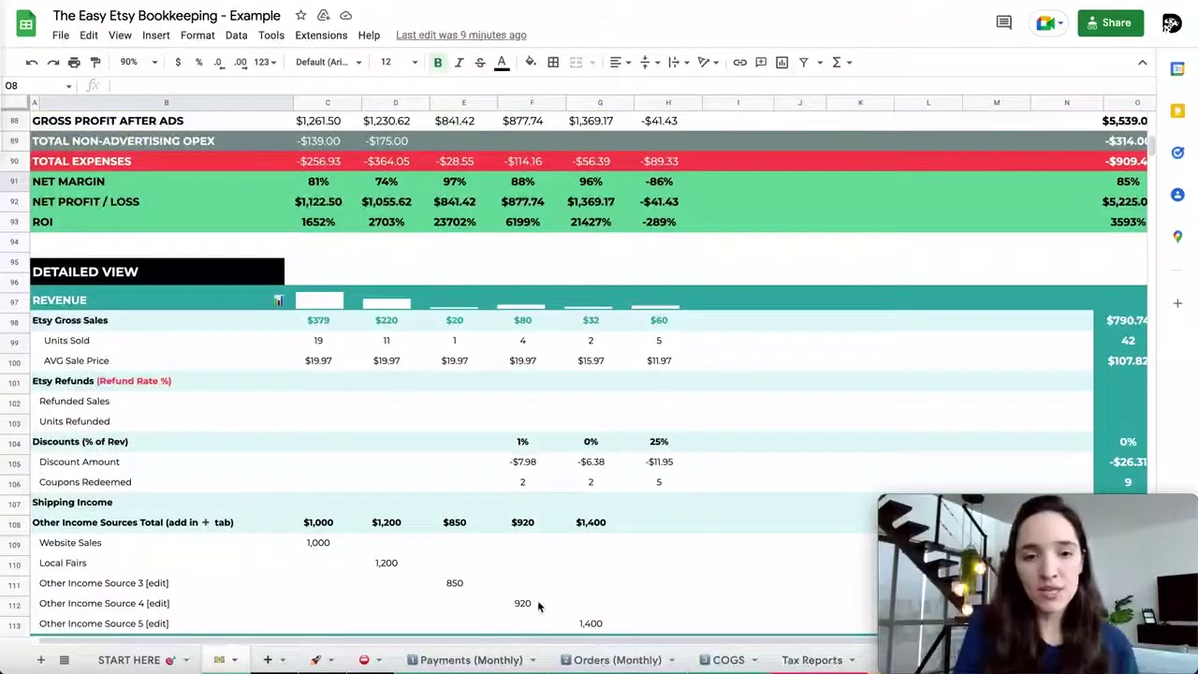
scroll(535, 581, up, 1)
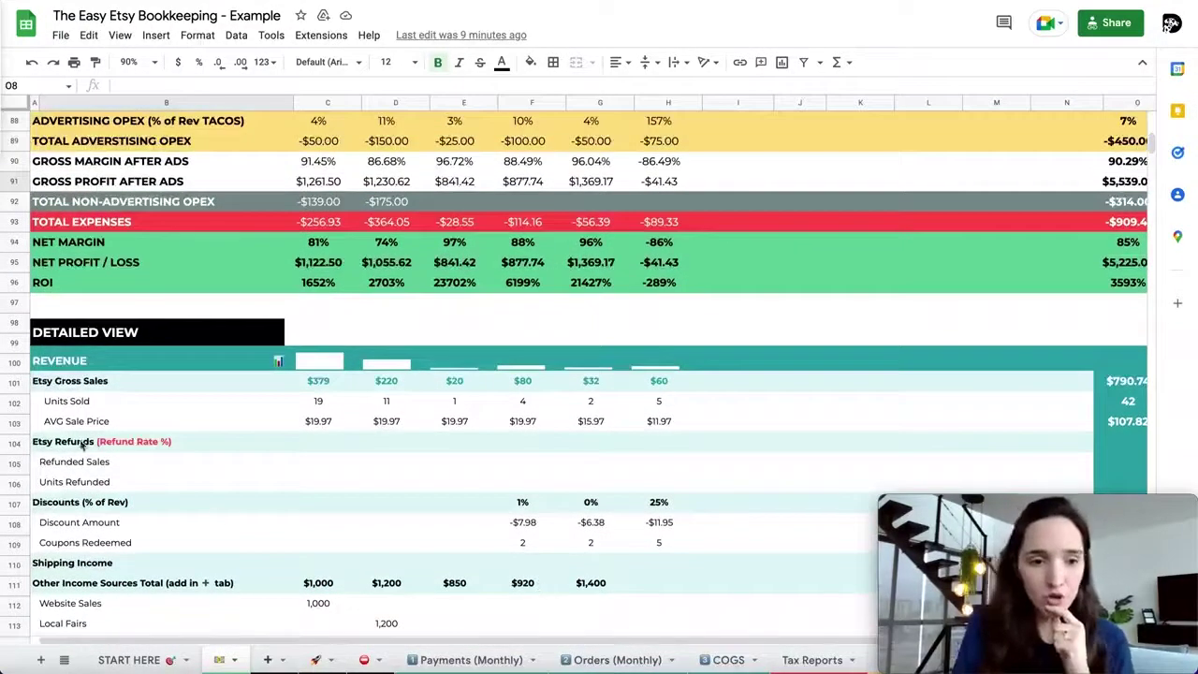
click(281, 400)
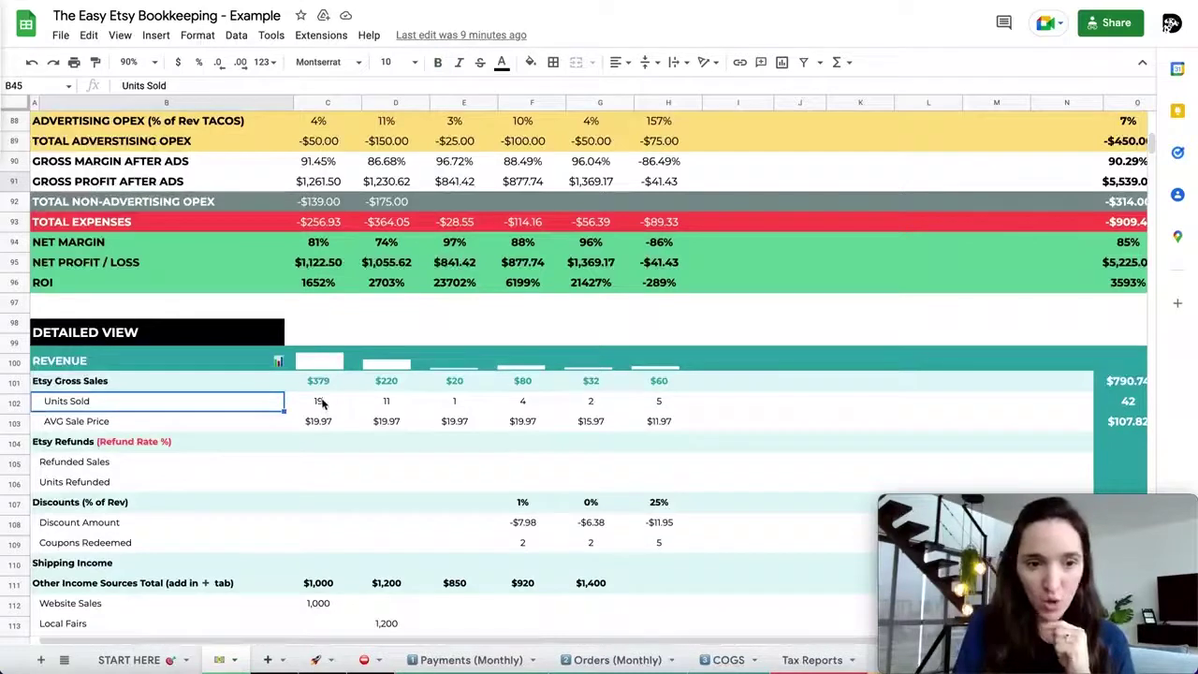
drag(320, 381, 671, 380)
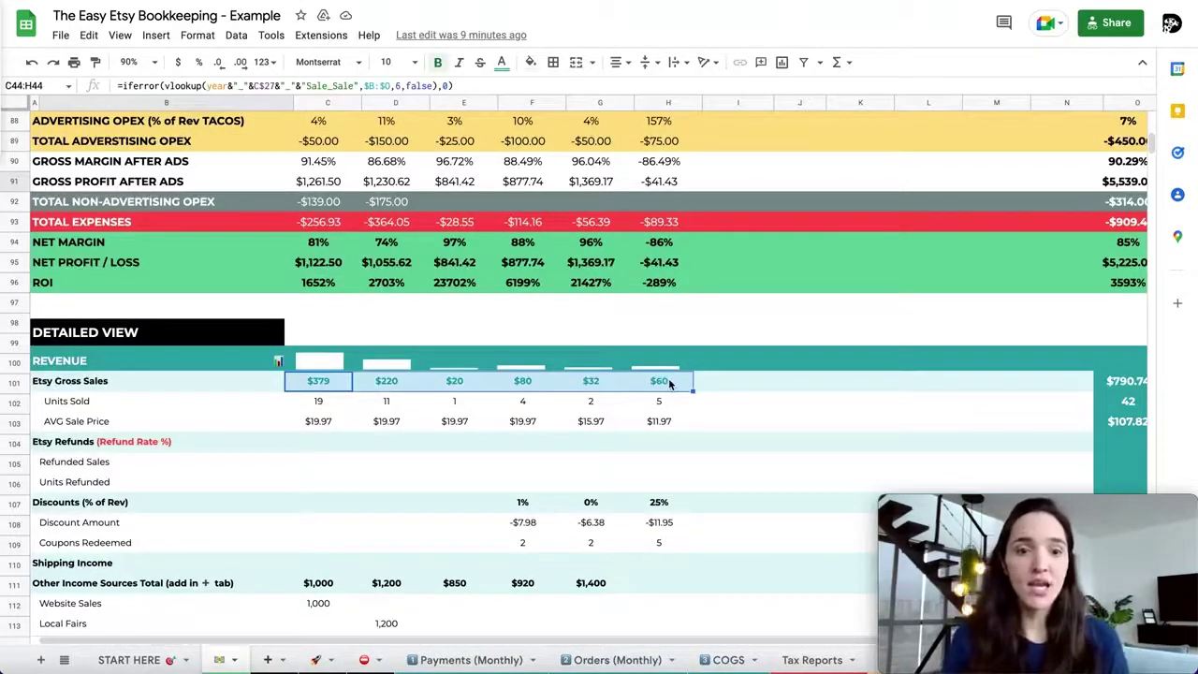
click(397, 381)
click(587, 384)
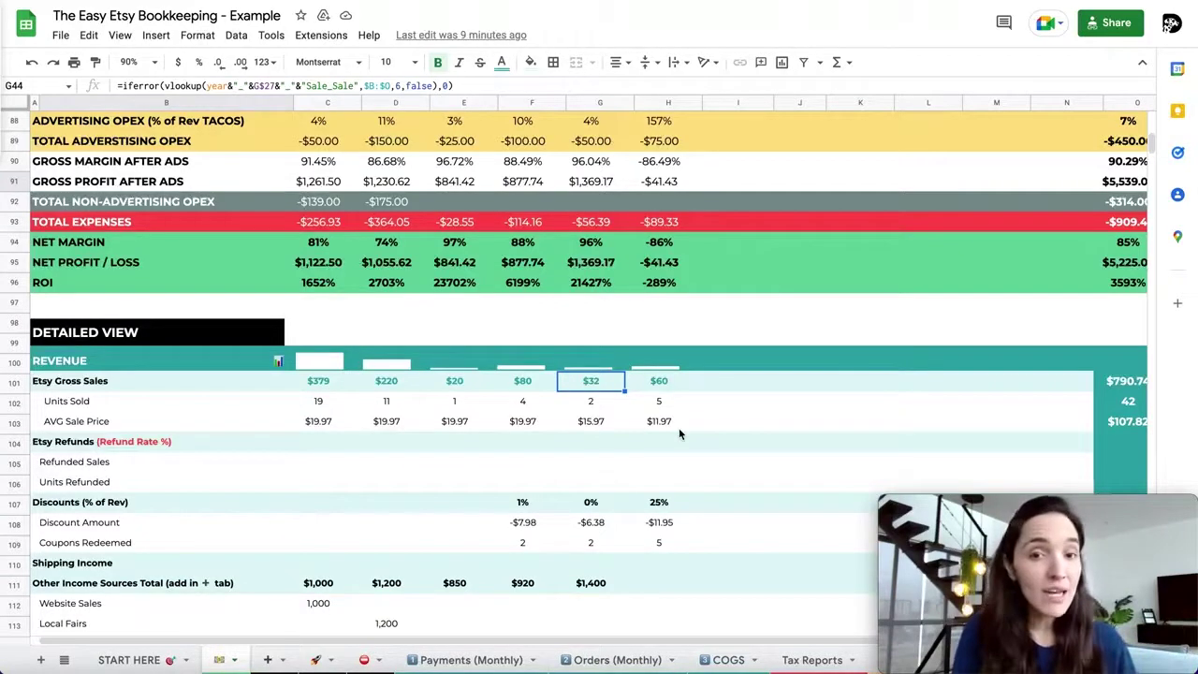
Switch the Profit & Loss product filter to only the 14 Printable Sunflower SVG File listing.
scroll(775, 393, up, 10)
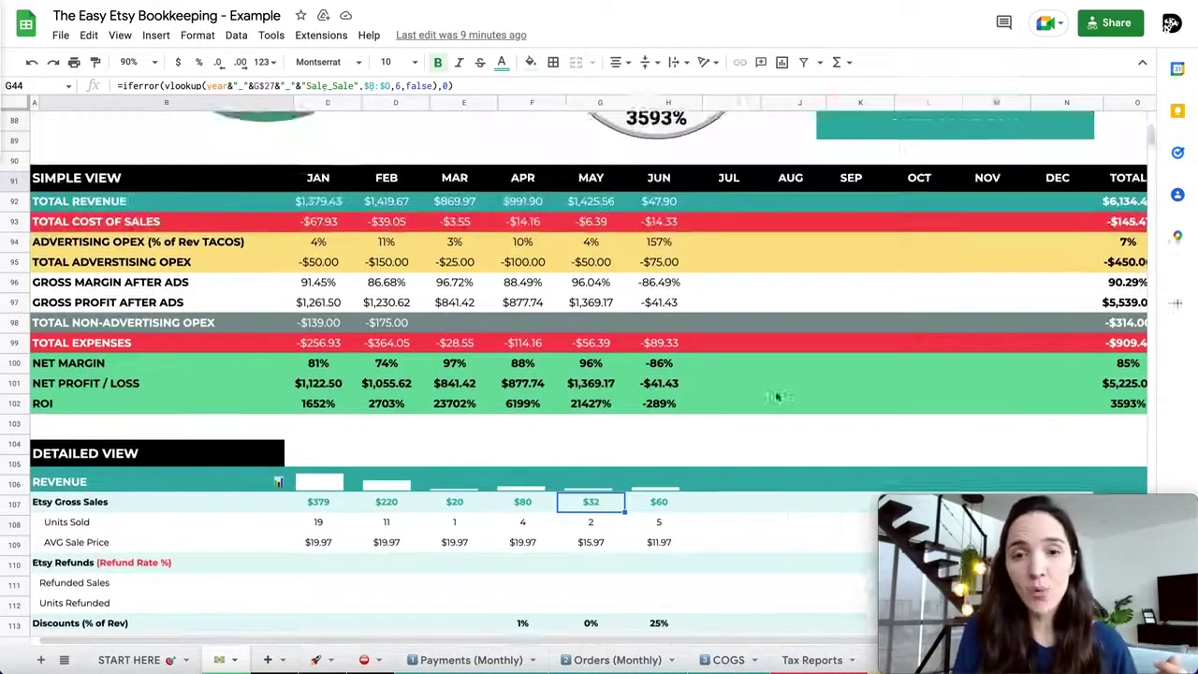
click(997, 239)
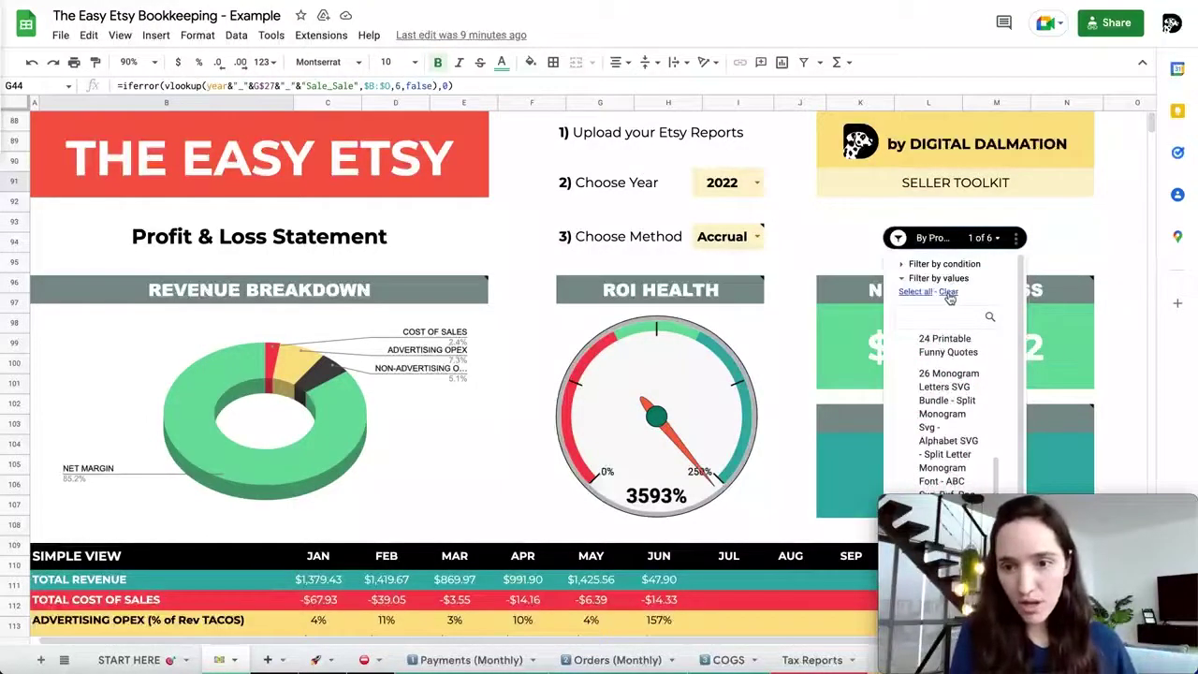
scroll(949, 365, up, 5)
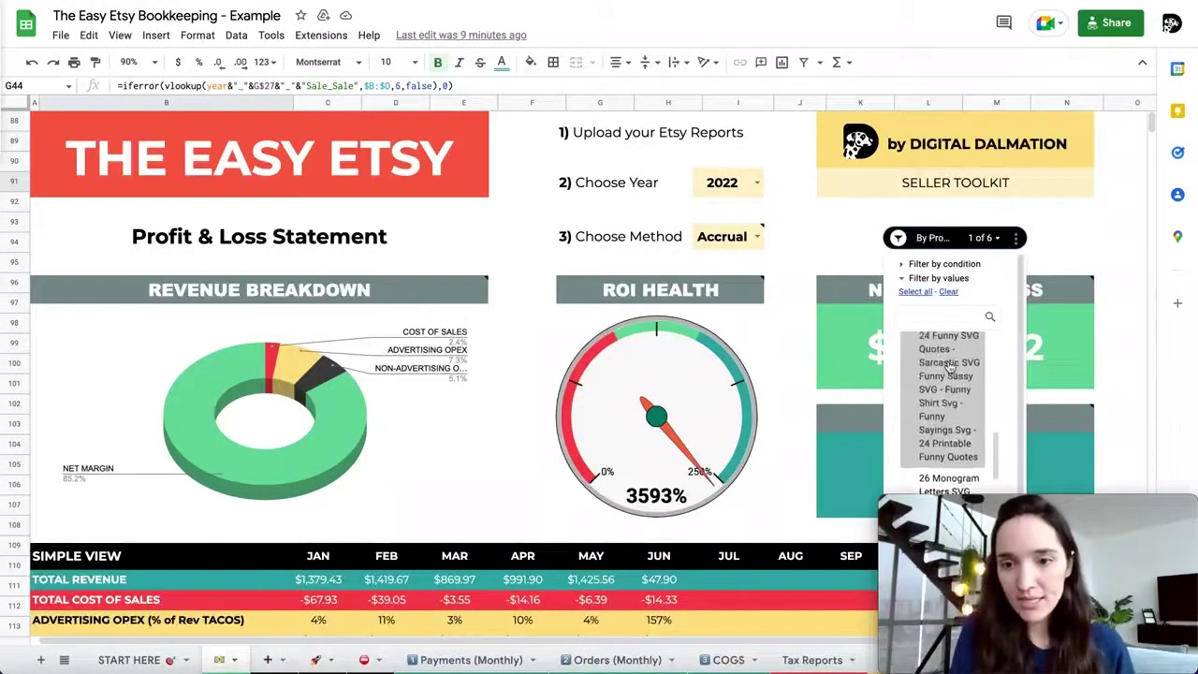
scroll(949, 368, up, 3)
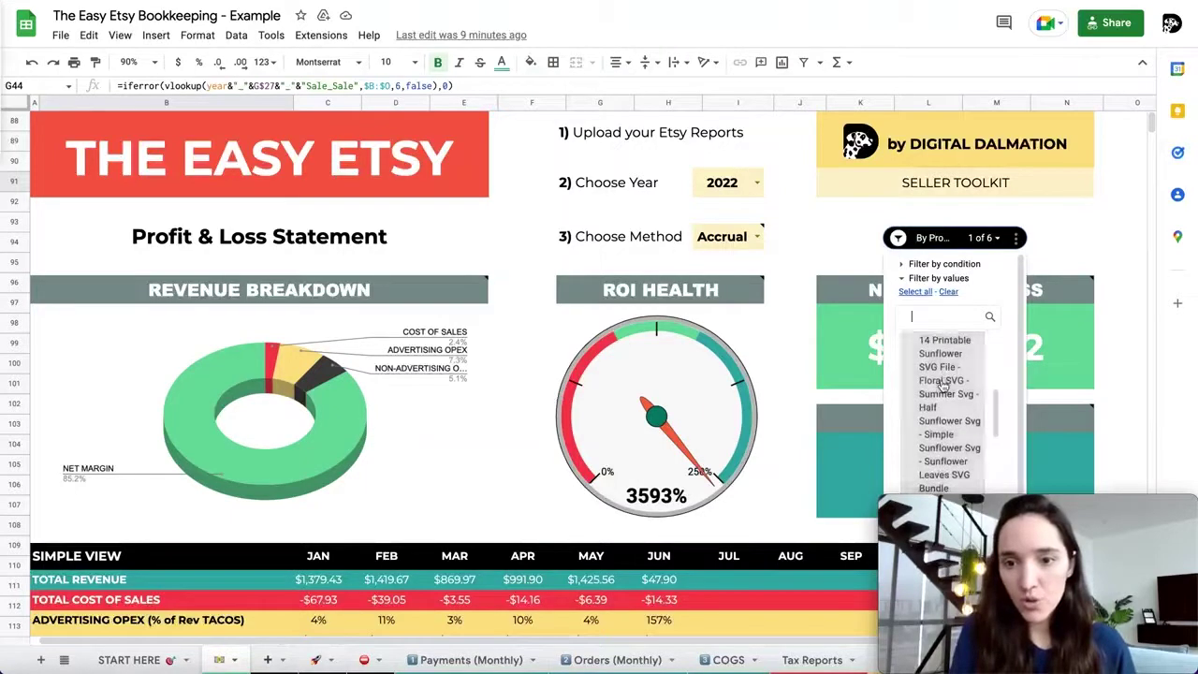
scroll(1018, 362, down, 3)
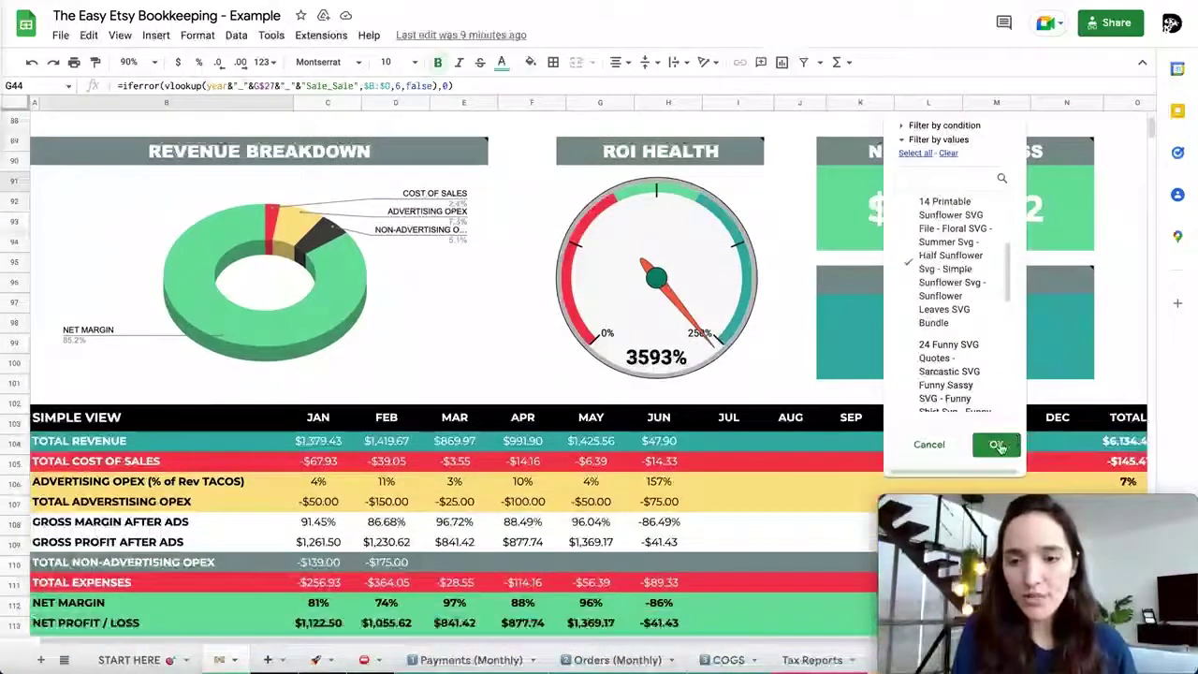
click(997, 446)
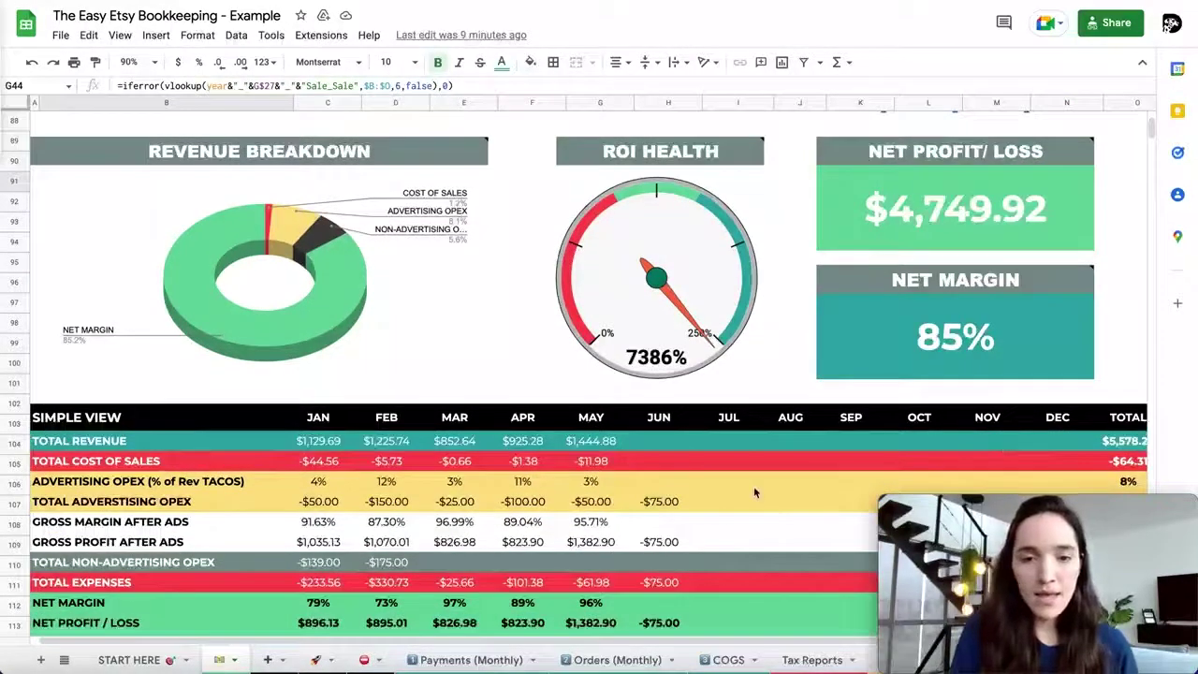
Examine the sunflower listing's monthly gross sales, units sold, discounts, other income, Etsy fees and gross profit before ads.
scroll(754, 487, down, 4)
scroll(754, 492, down, 3)
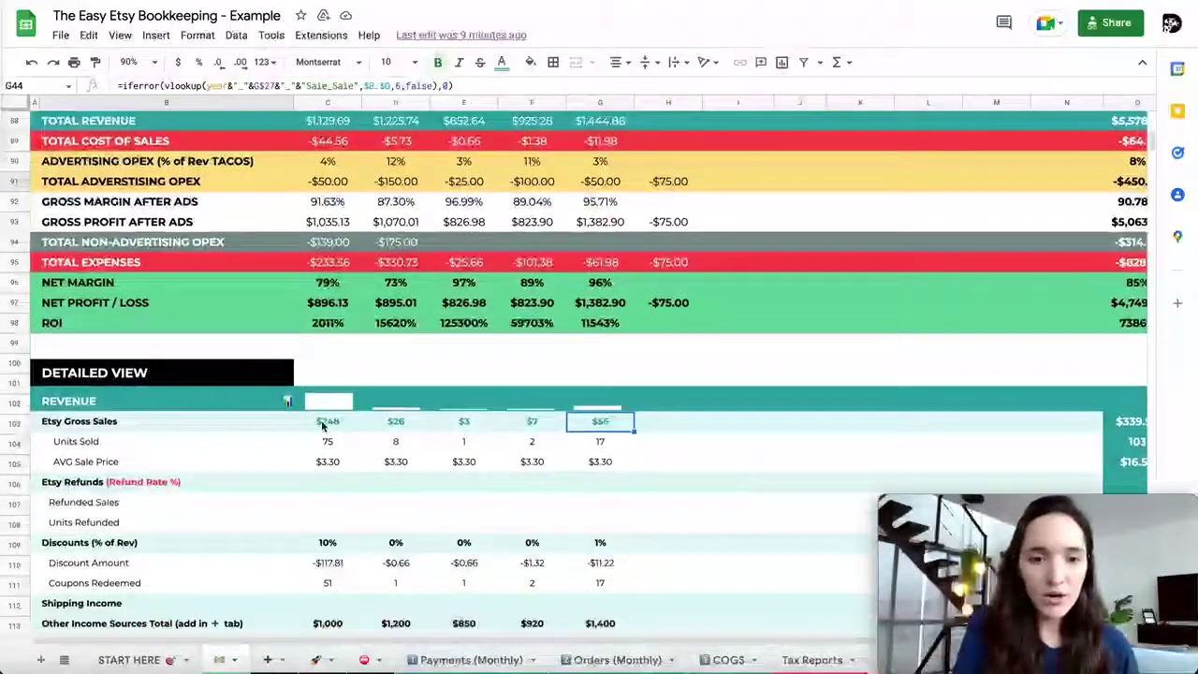
drag(337, 430, 569, 427)
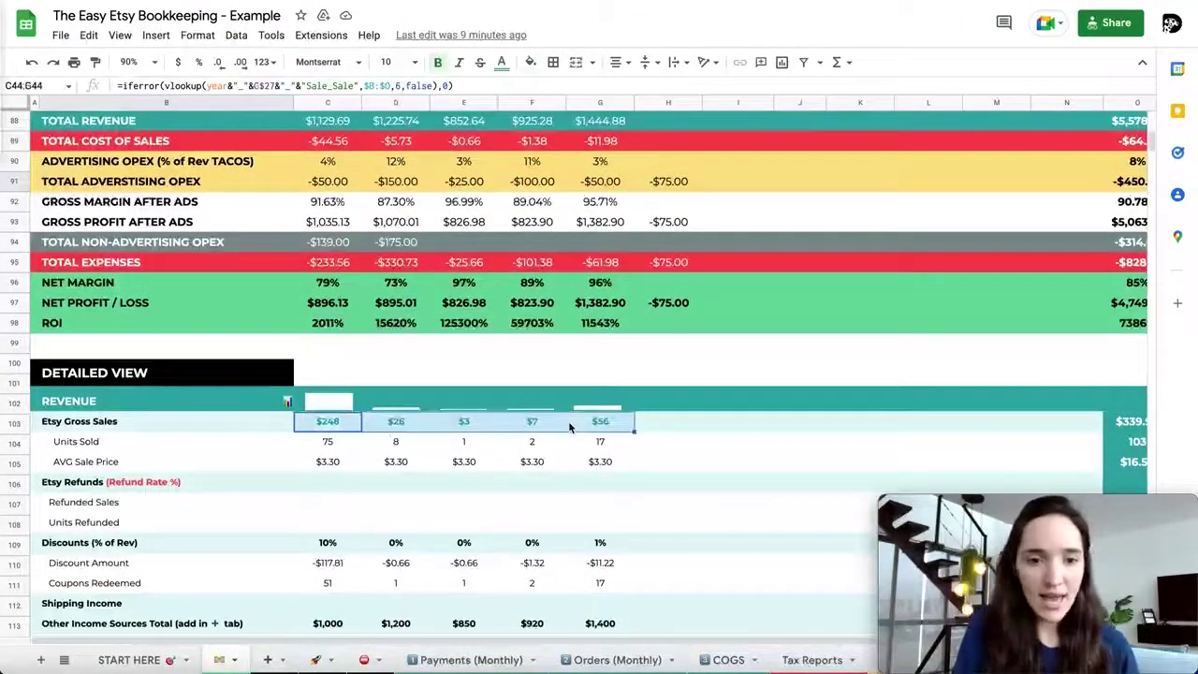
click(475, 429)
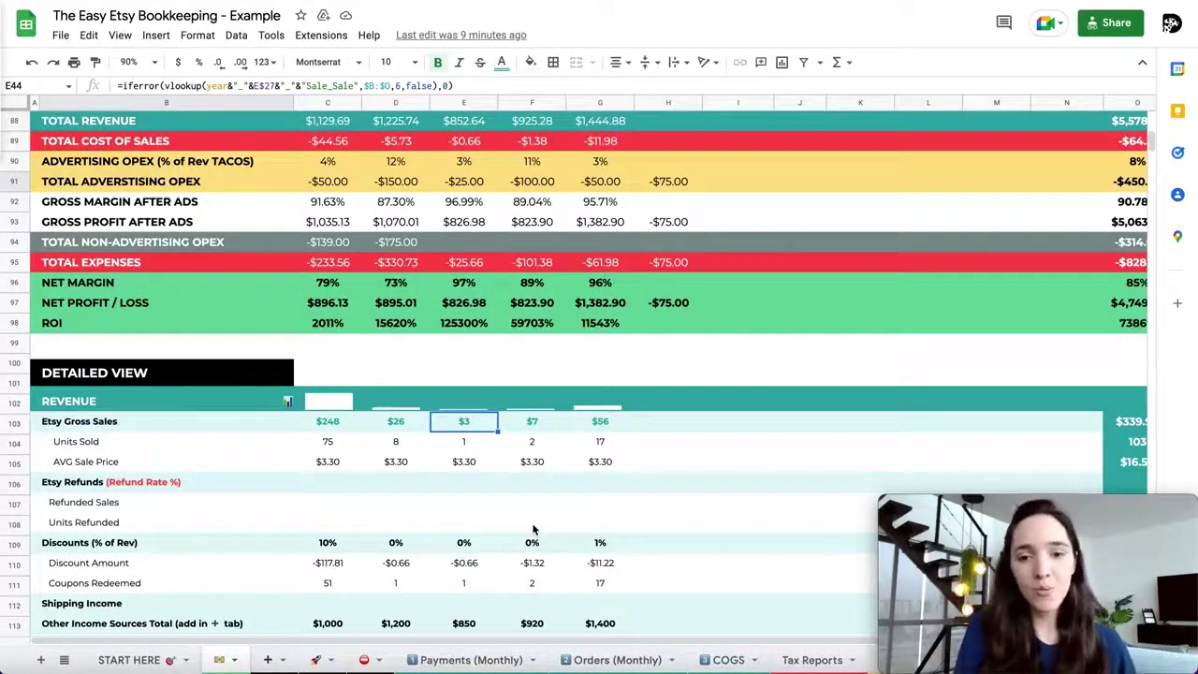
scroll(532, 529, down, 3)
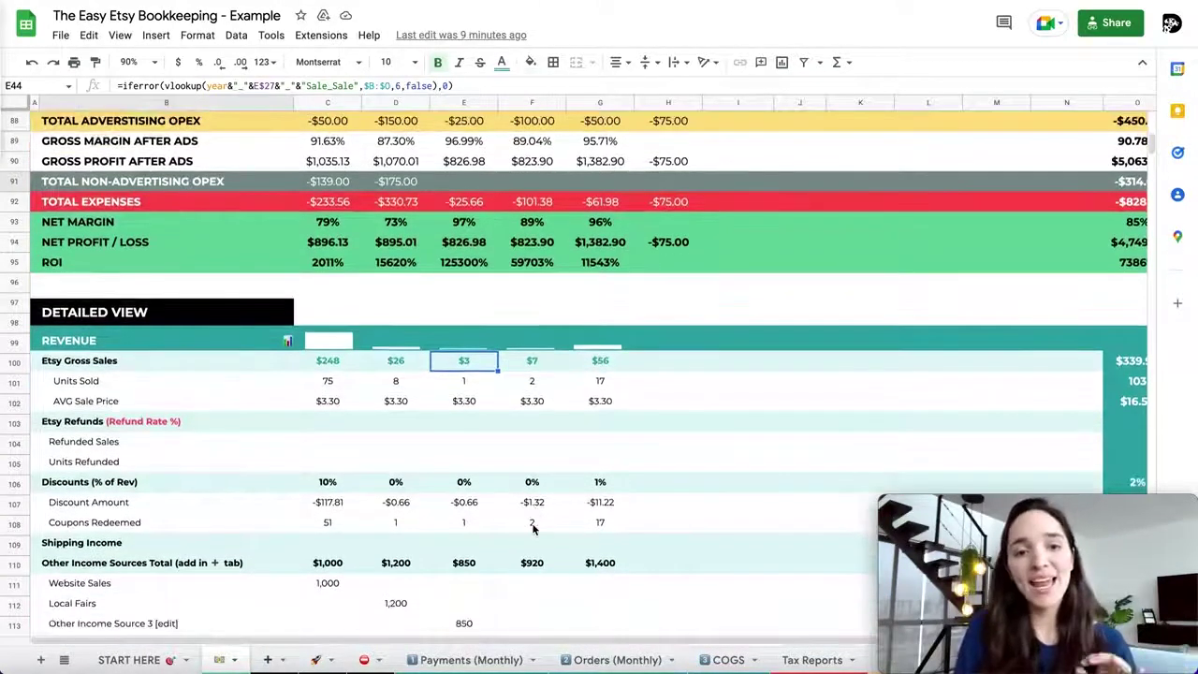
scroll(533, 529, down, 5)
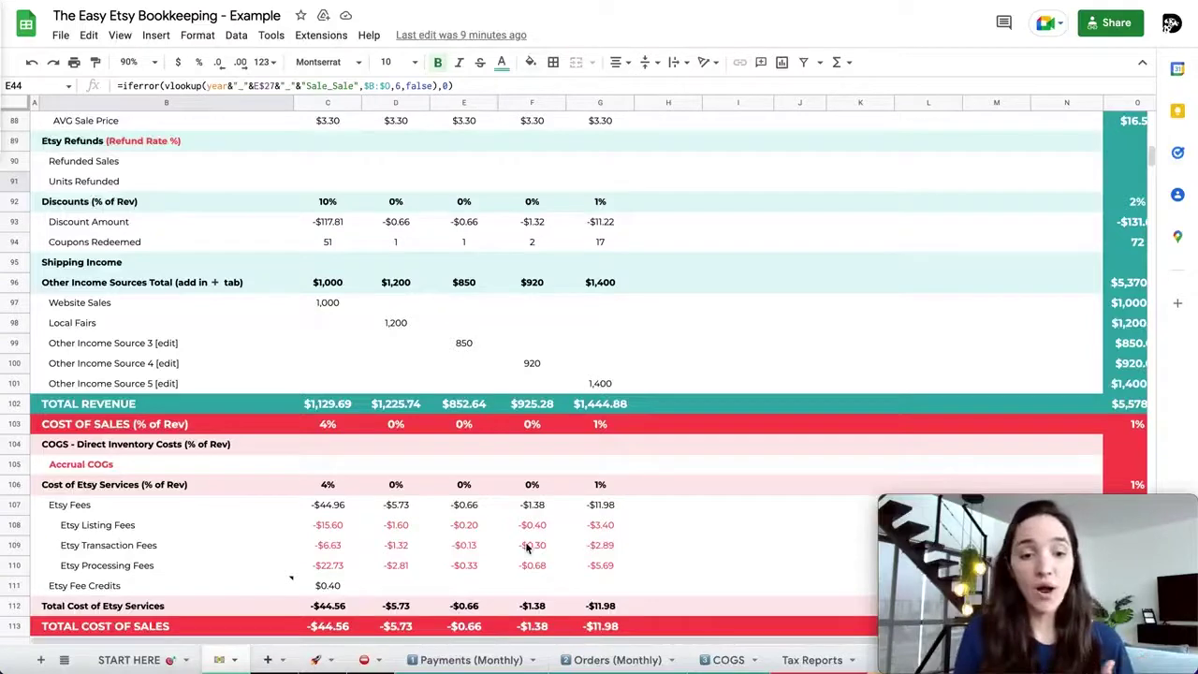
scroll(527, 548, down, 3)
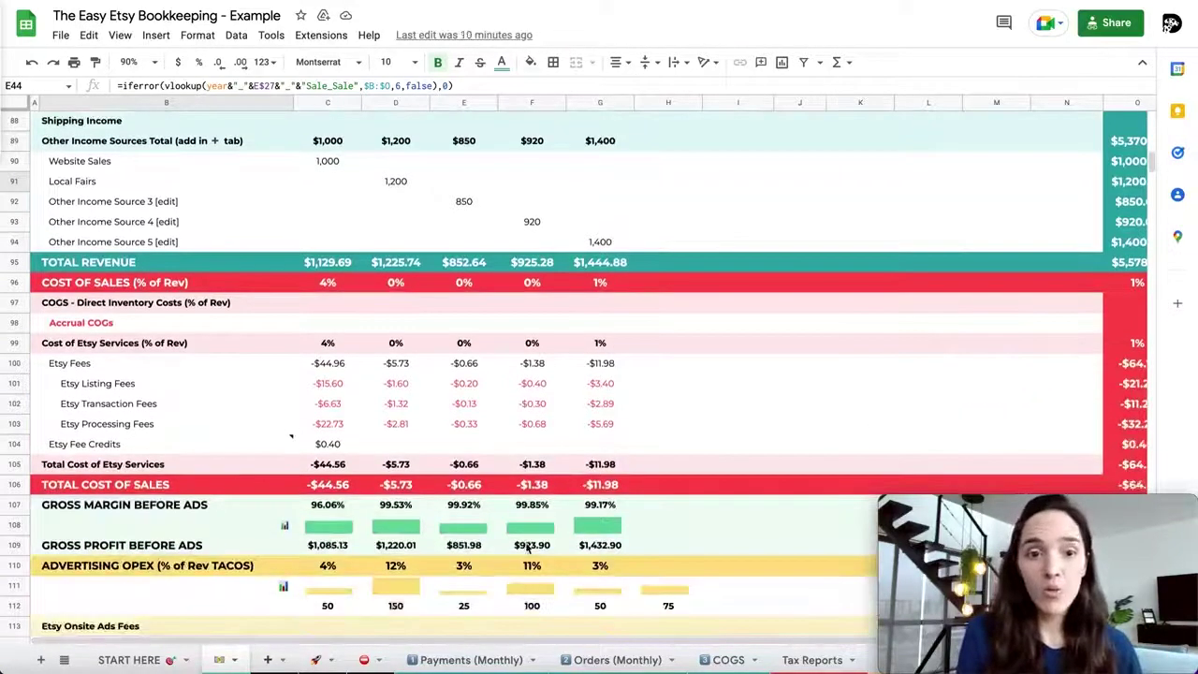
scroll(528, 545, down, 2)
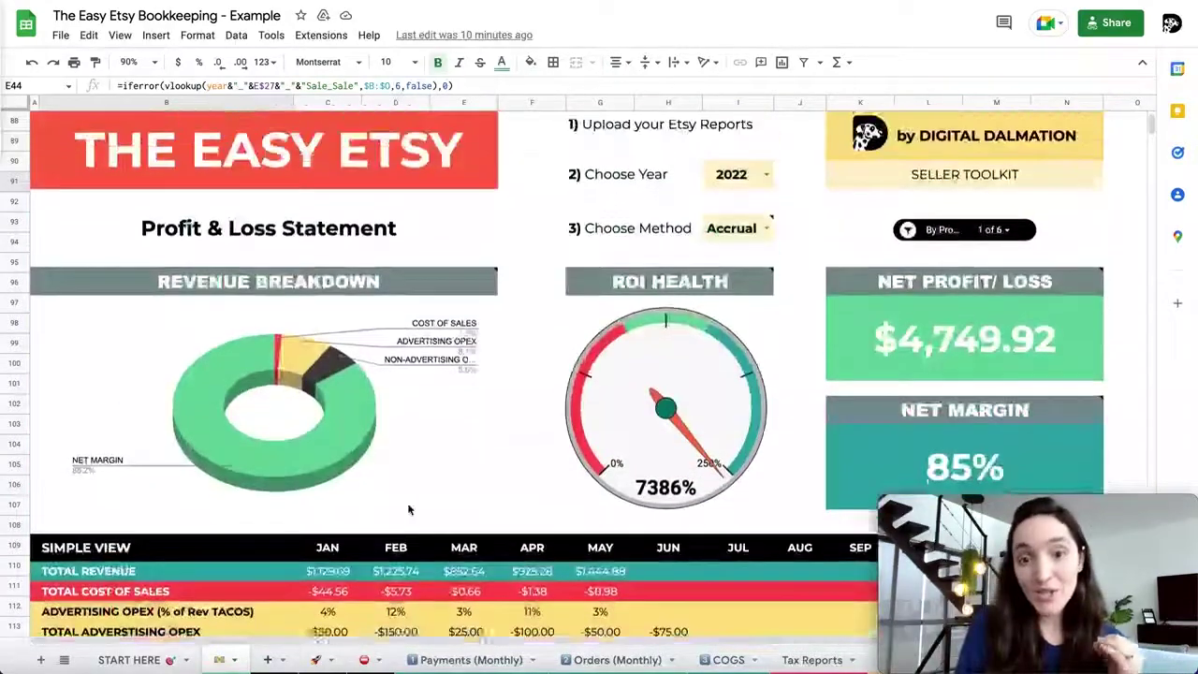
Reset the By Product filter on the Profit & Loss statement to include all products.
click(1002, 240)
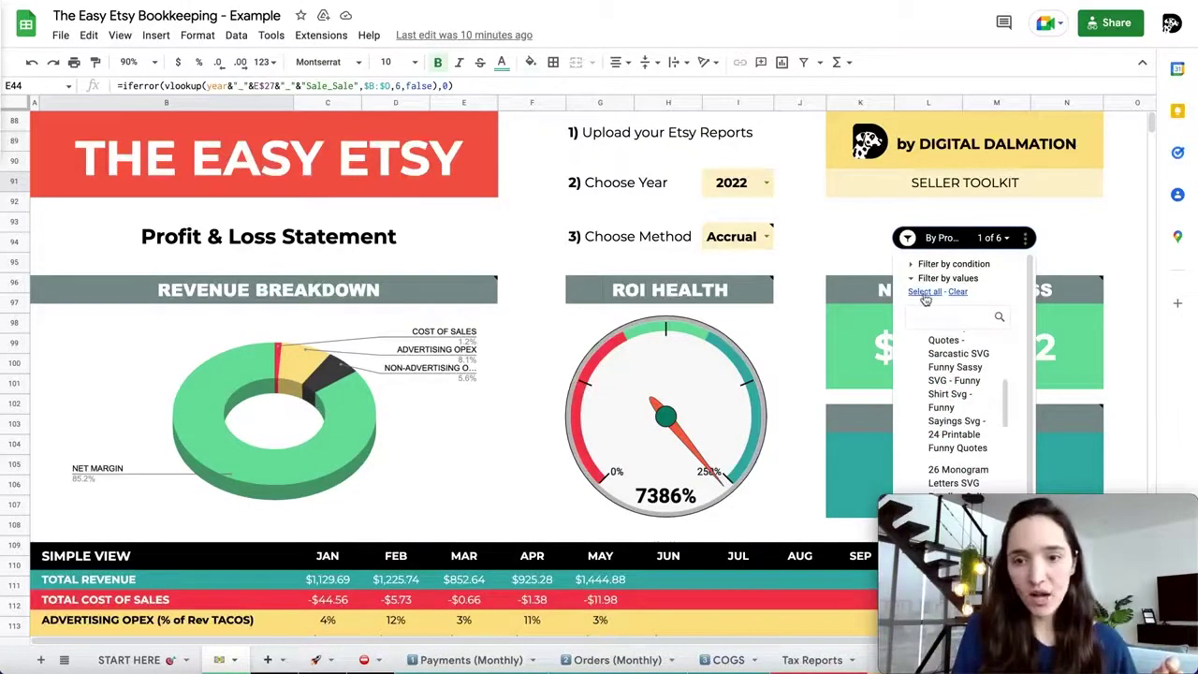
scroll(1070, 393, down, 2)
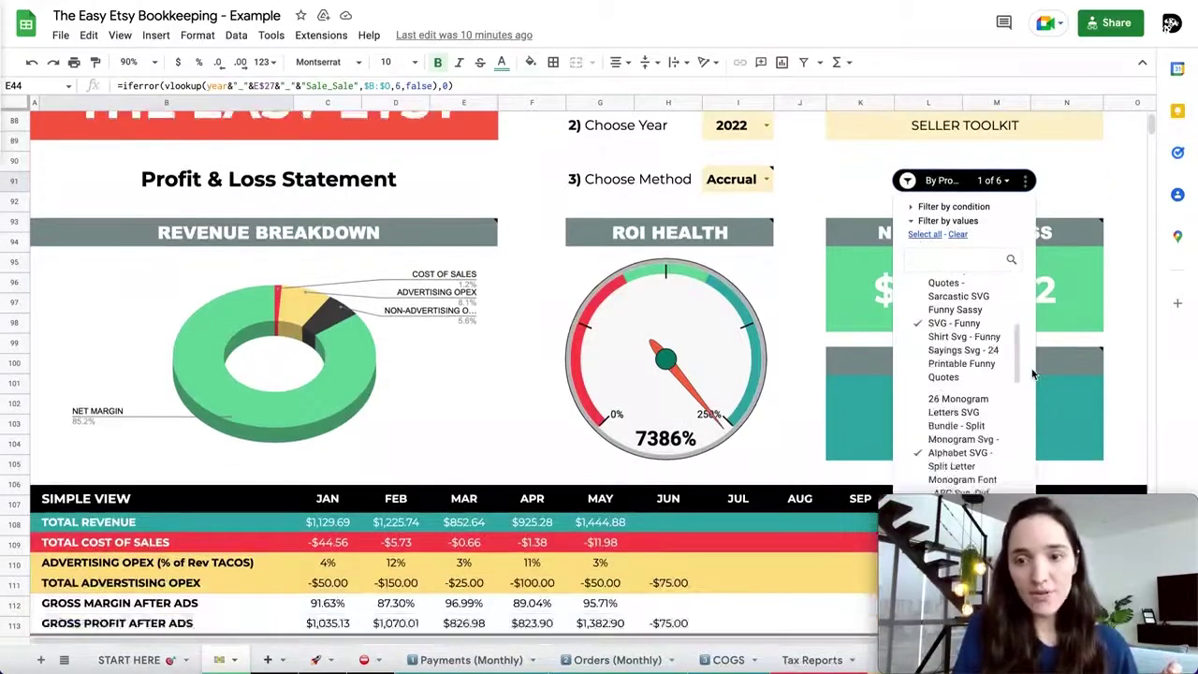
scroll(1070, 387, down, 2)
click(1014, 440)
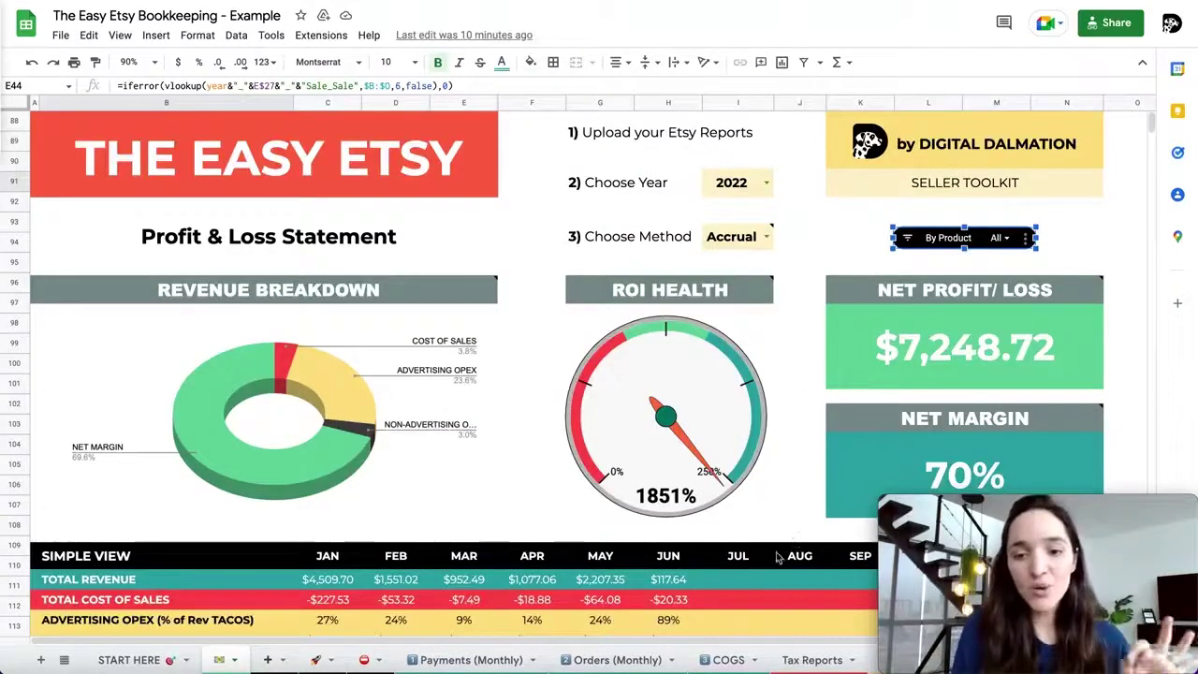
Open the Tax Reports sheet and examine the USA sales tax and international VAT tables and the note linking to Etsy's latest updates.
click(813, 661)
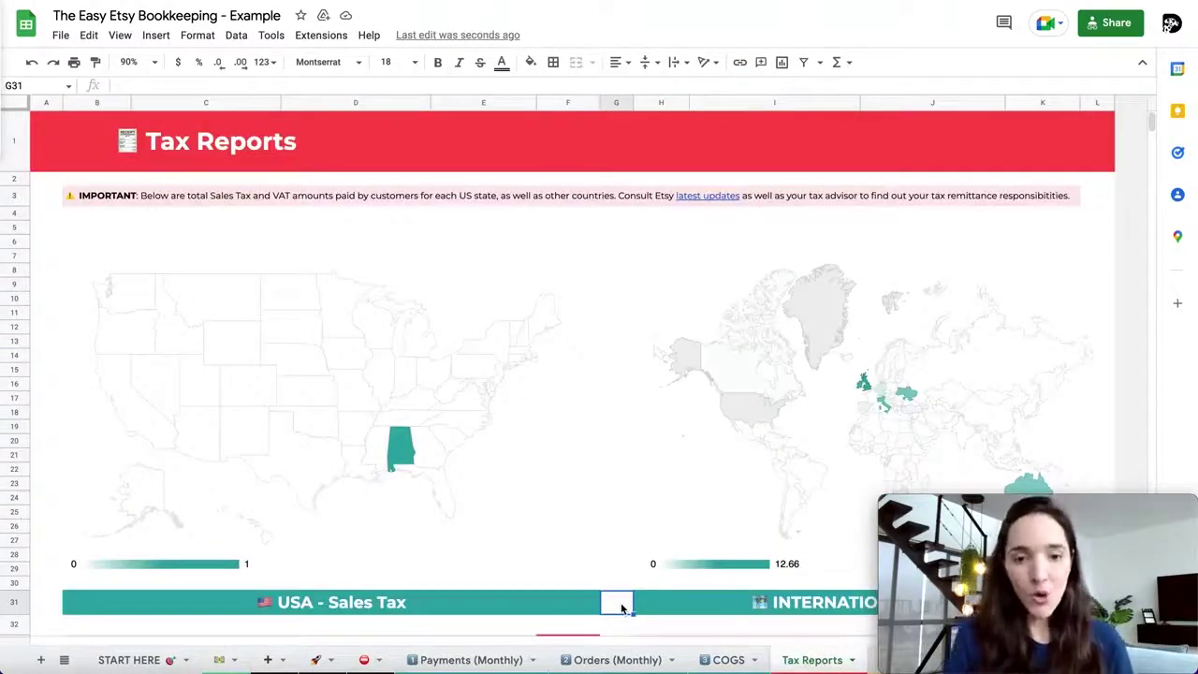
scroll(621, 608, down, 3)
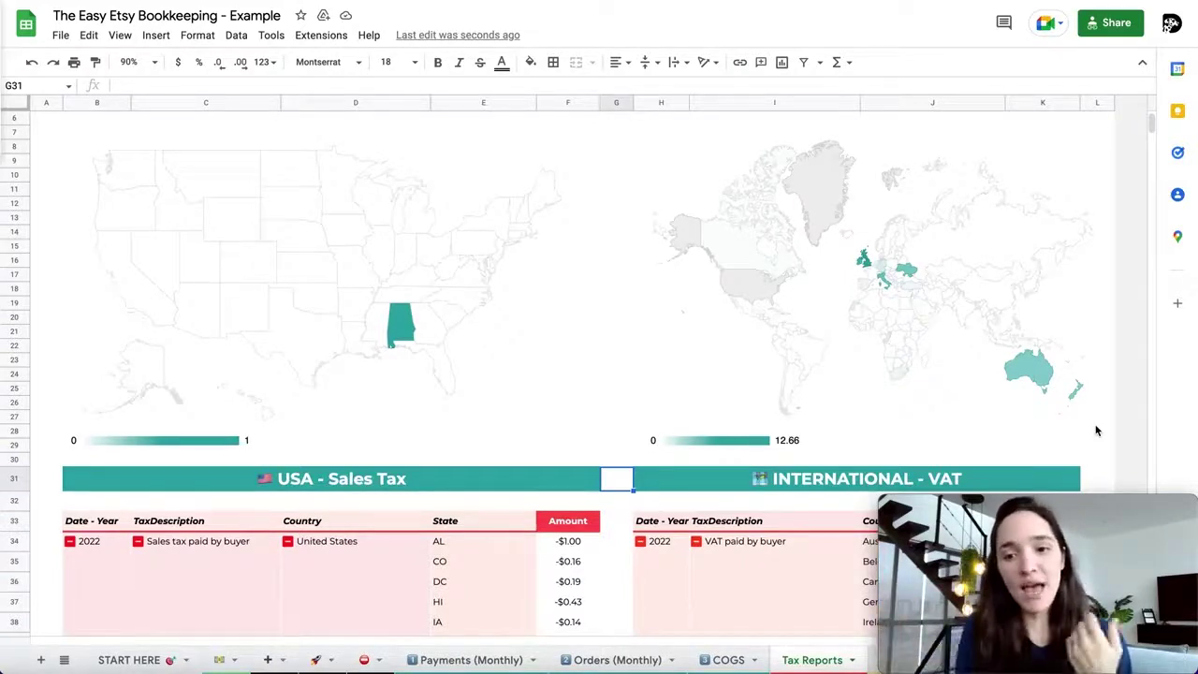
scroll(1097, 431, down, 5)
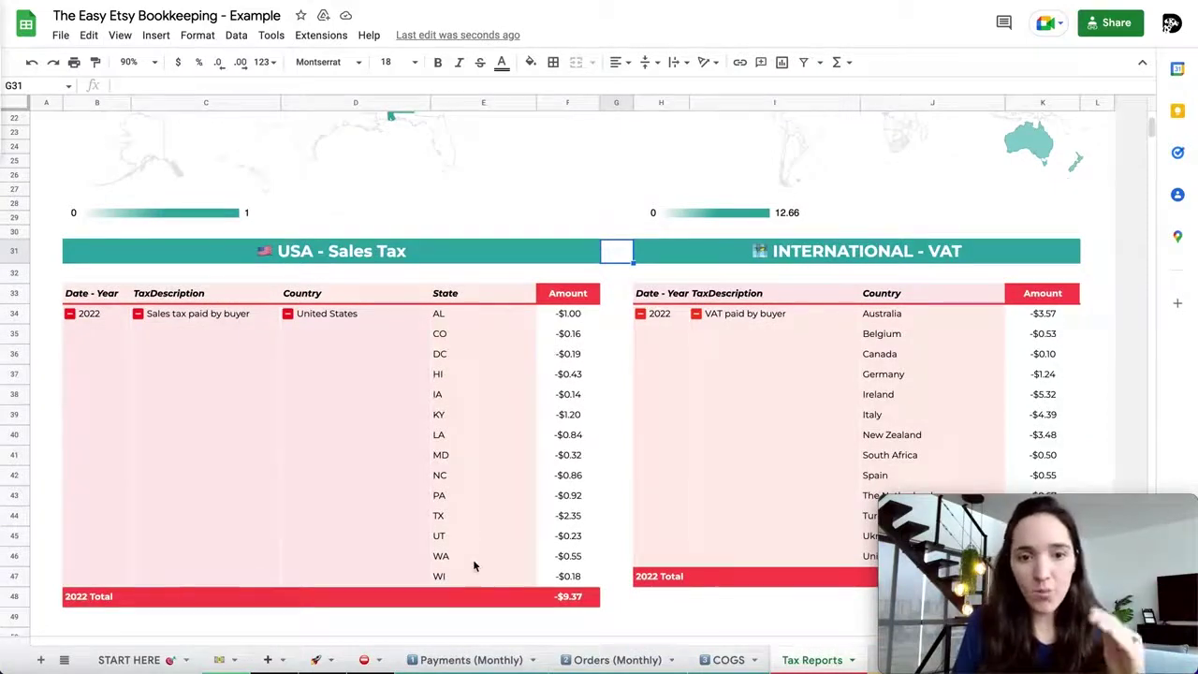
scroll(474, 564, down, 2)
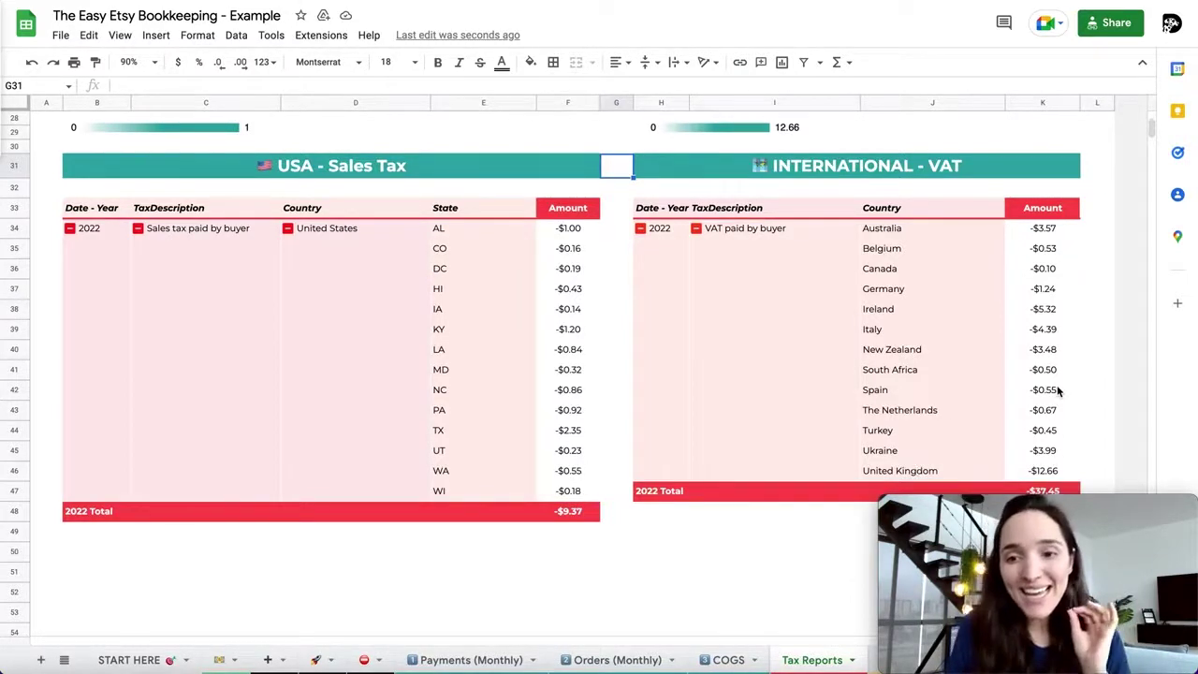
scroll(1058, 390, up, 1)
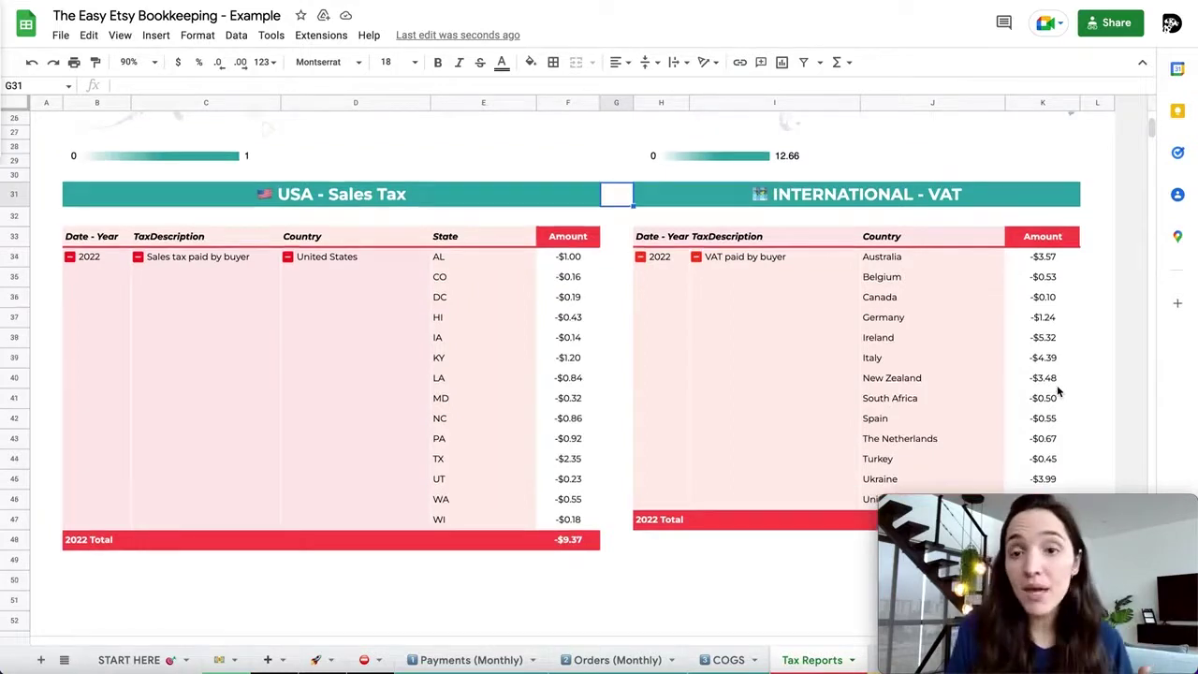
scroll(1058, 384, up, 5)
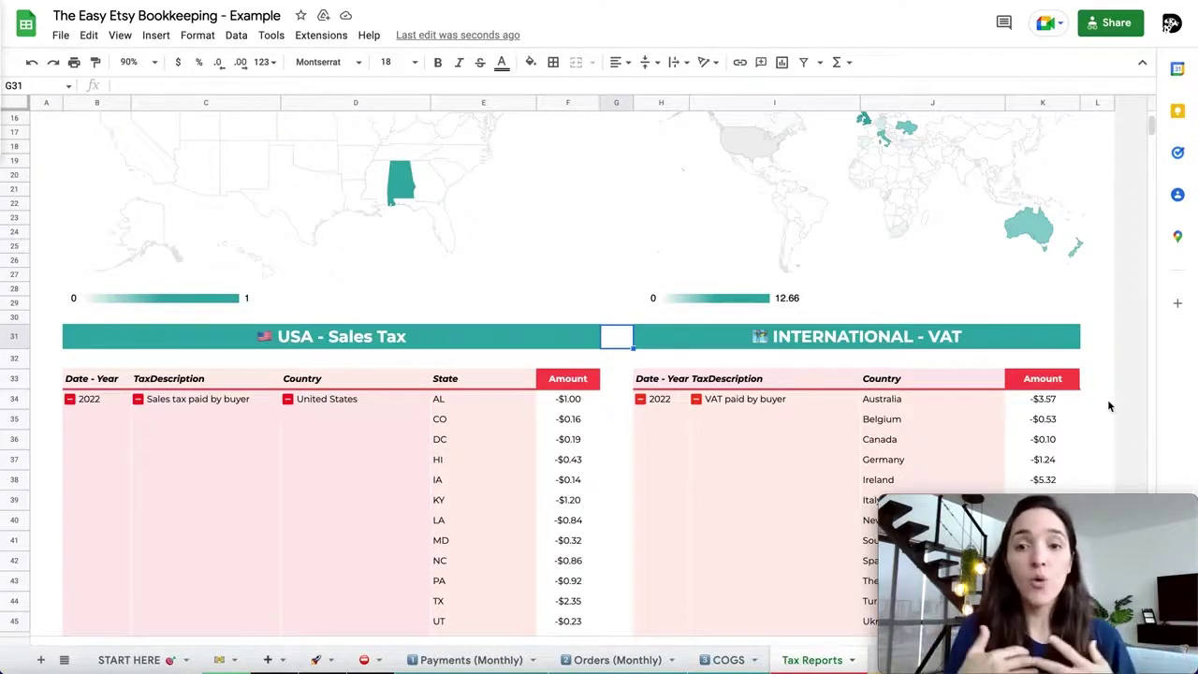
scroll(1109, 405, up, 10)
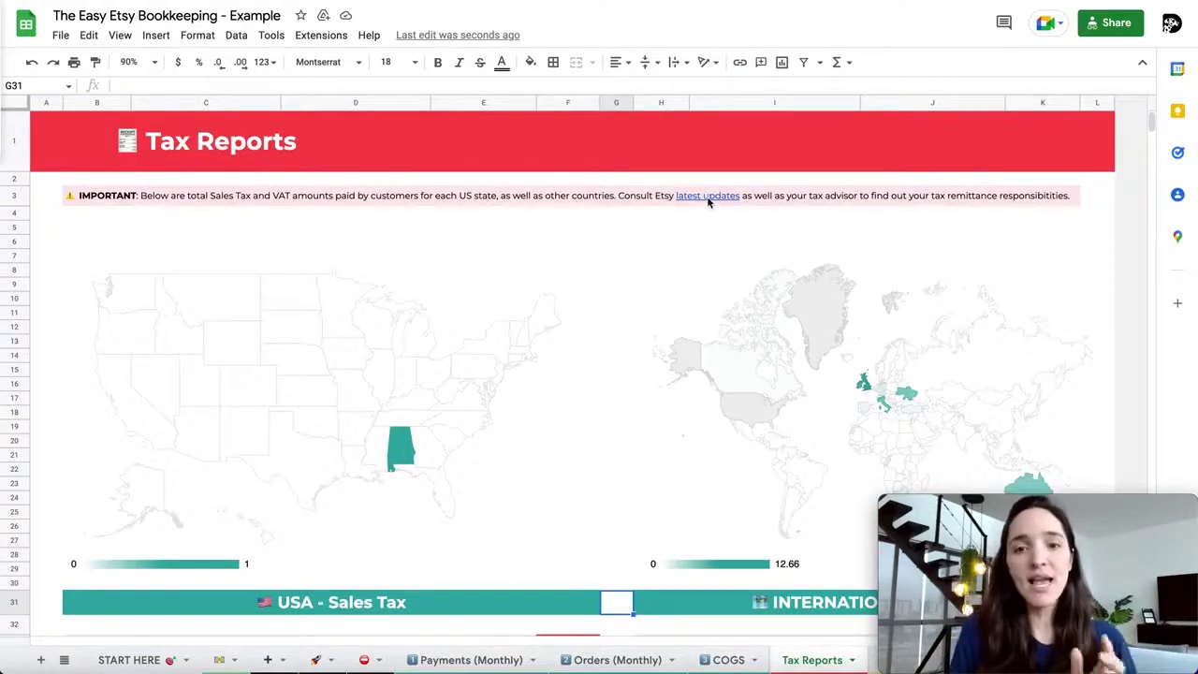
mouse_move(709, 201)
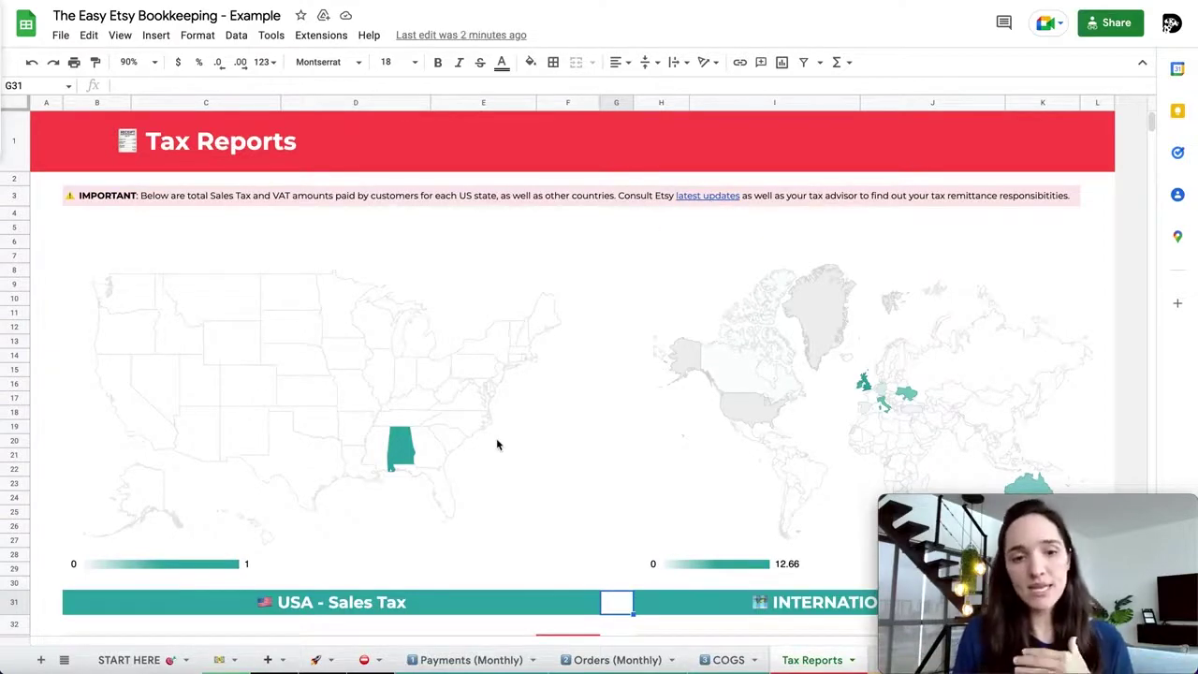
Compare the US and world tax maps with the per-state and per-country amounts and the 2022 totals.
scroll(496, 438, down, 5)
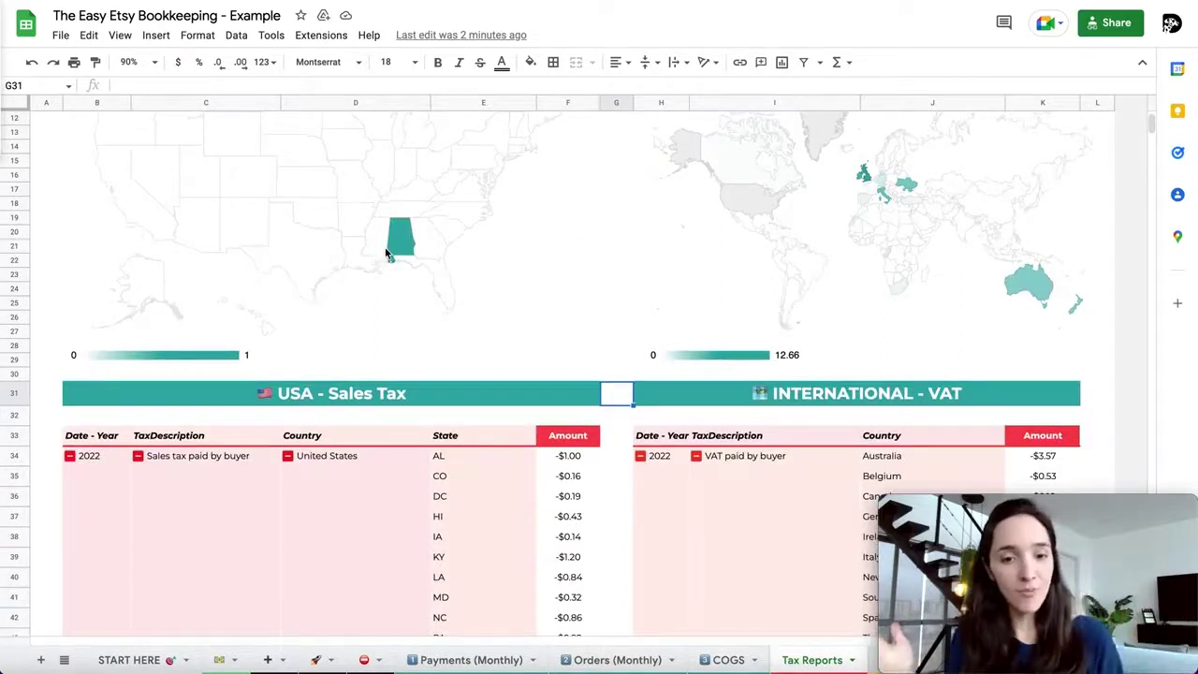
scroll(444, 347, down, 2)
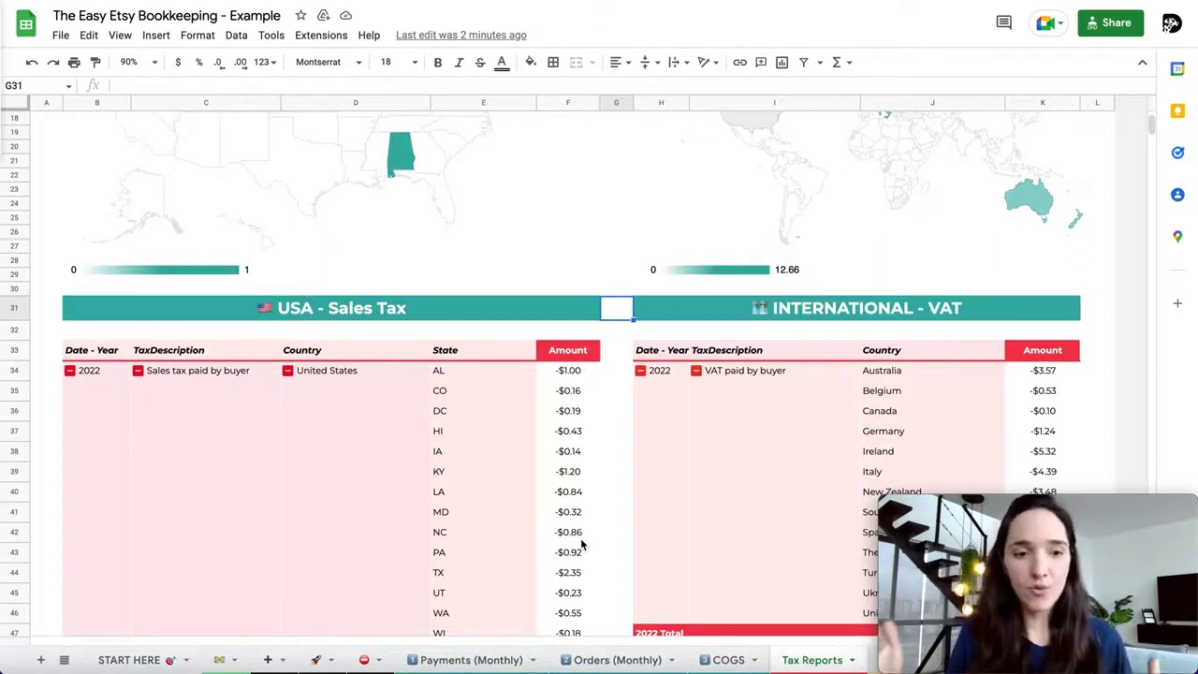
scroll(777, 428, up, 5)
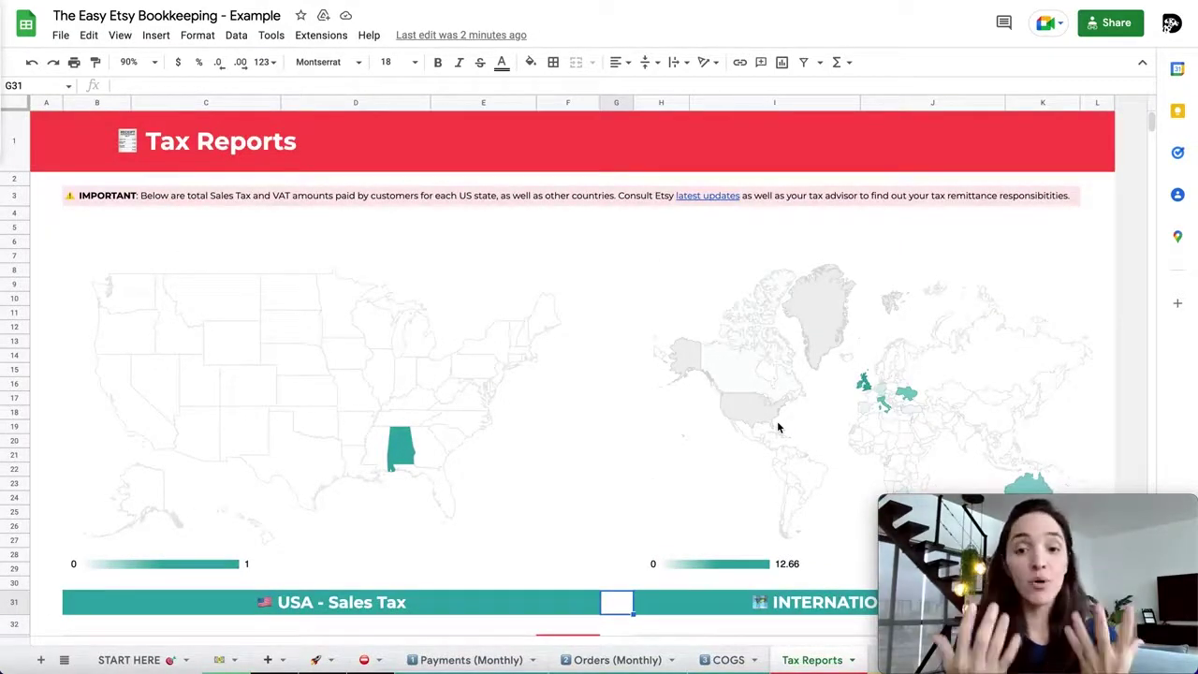
scroll(777, 428, down, 5)
scroll(777, 428, down, 4)
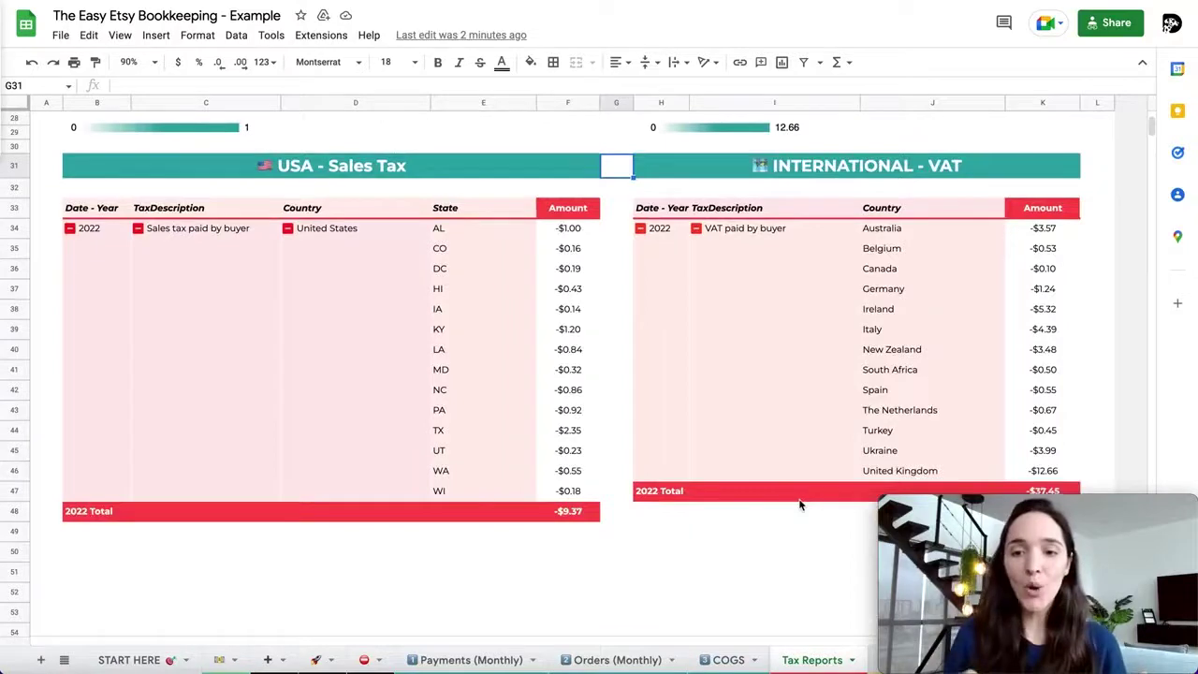
Open the Tips & Resources sheet and read through the 10 Tax Deduction Tips and the Top Recommended Books & Resources.
click(803, 660)
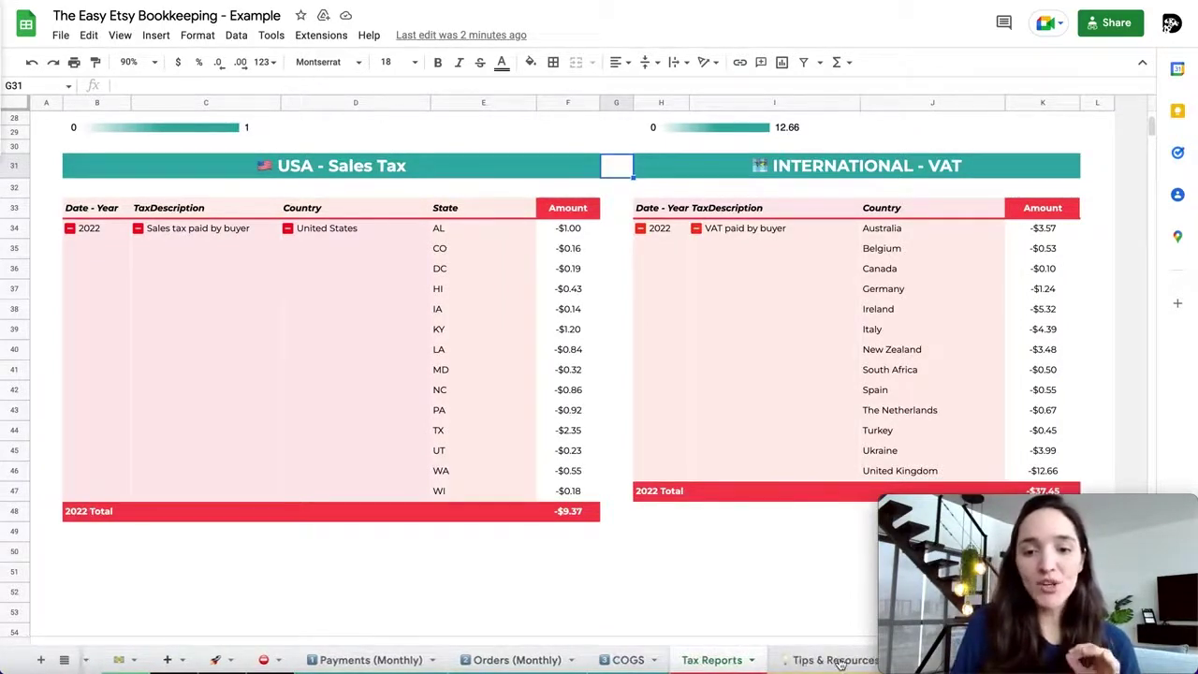
click(836, 660)
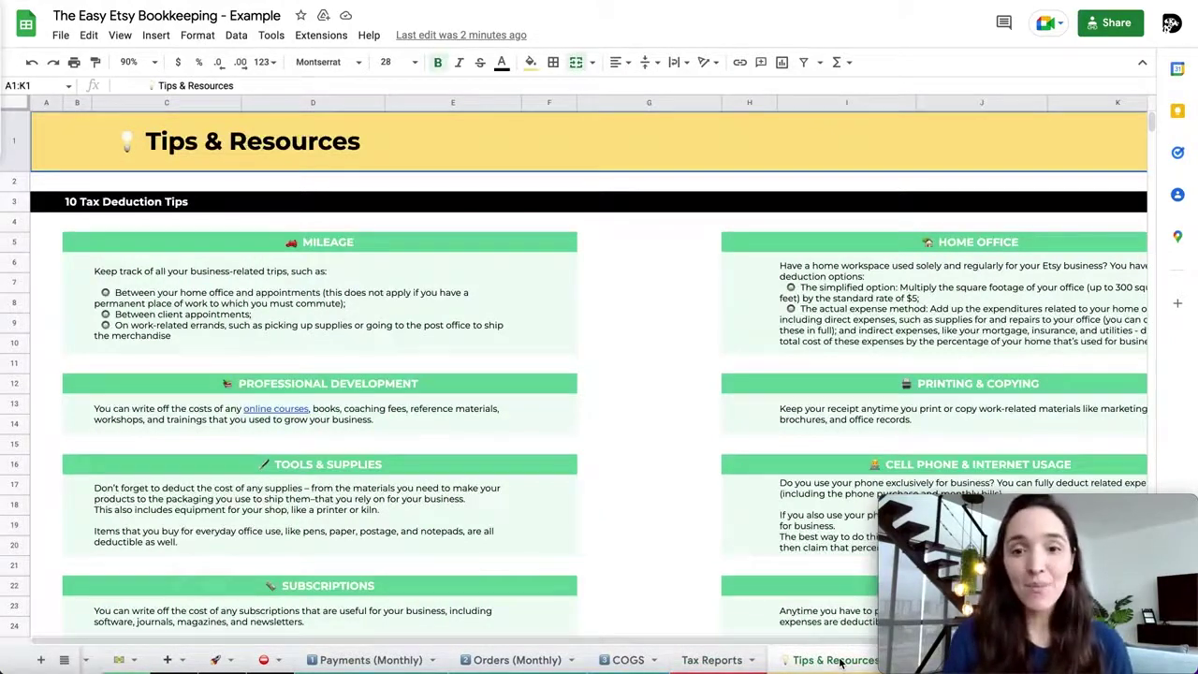
scroll(631, 463, down, 1)
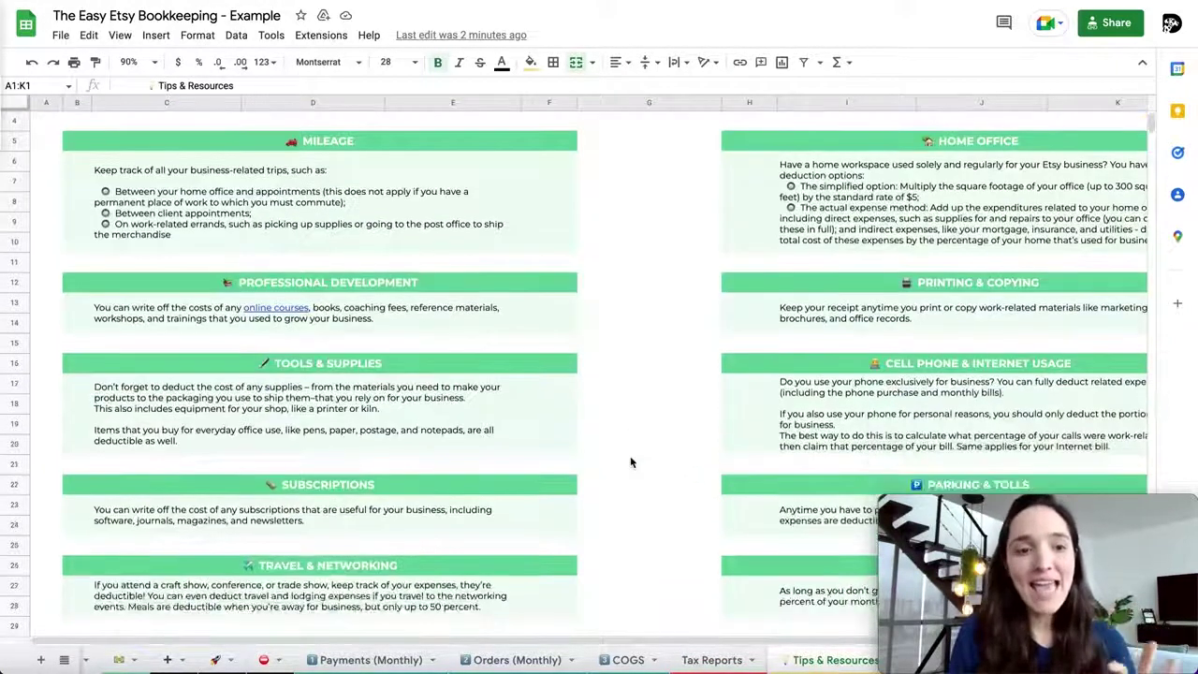
scroll(631, 463, down, 1)
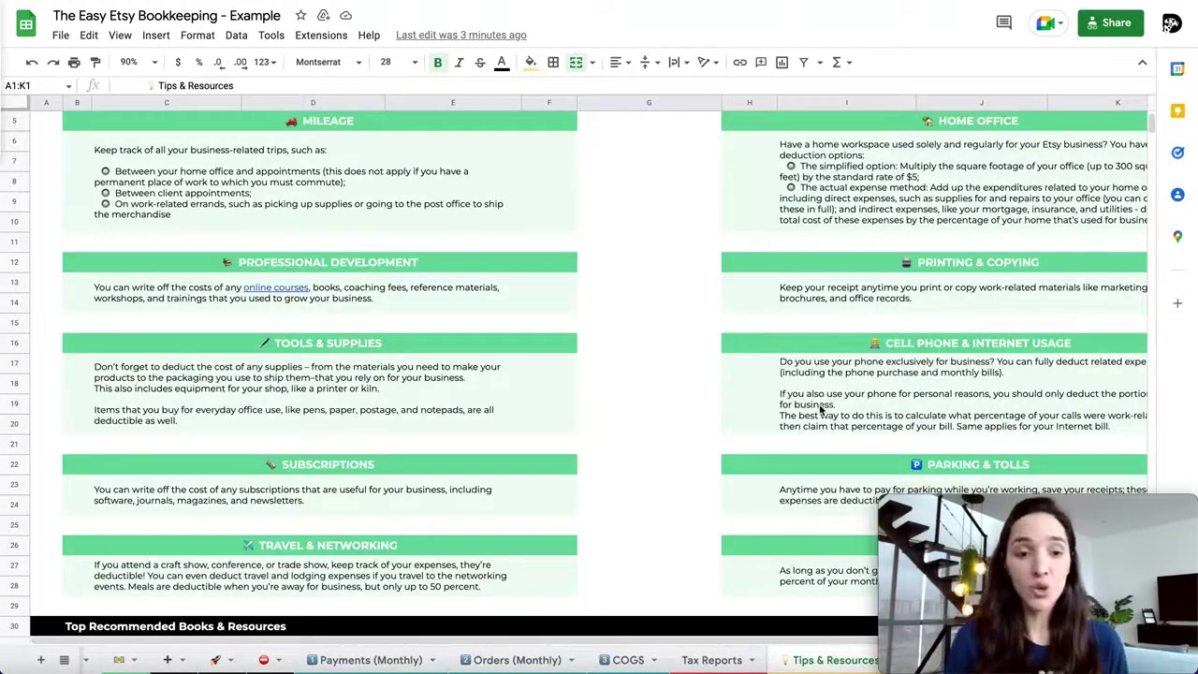
scroll(821, 409, down, 5)
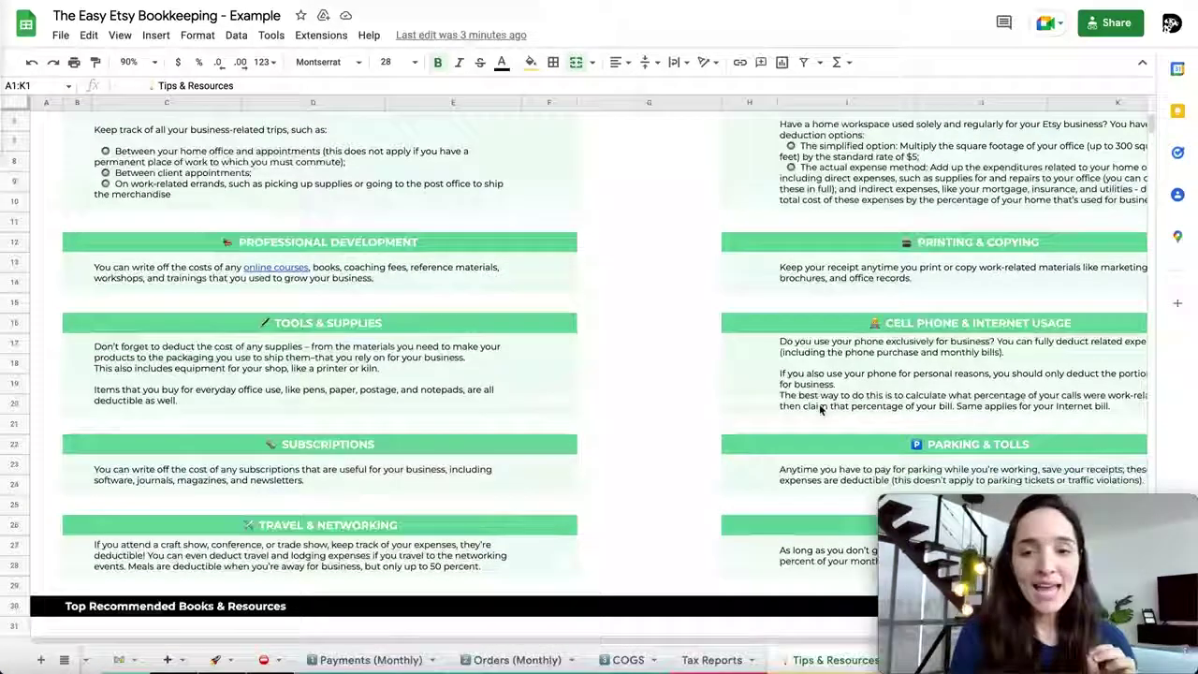
scroll(819, 410, down, 5)
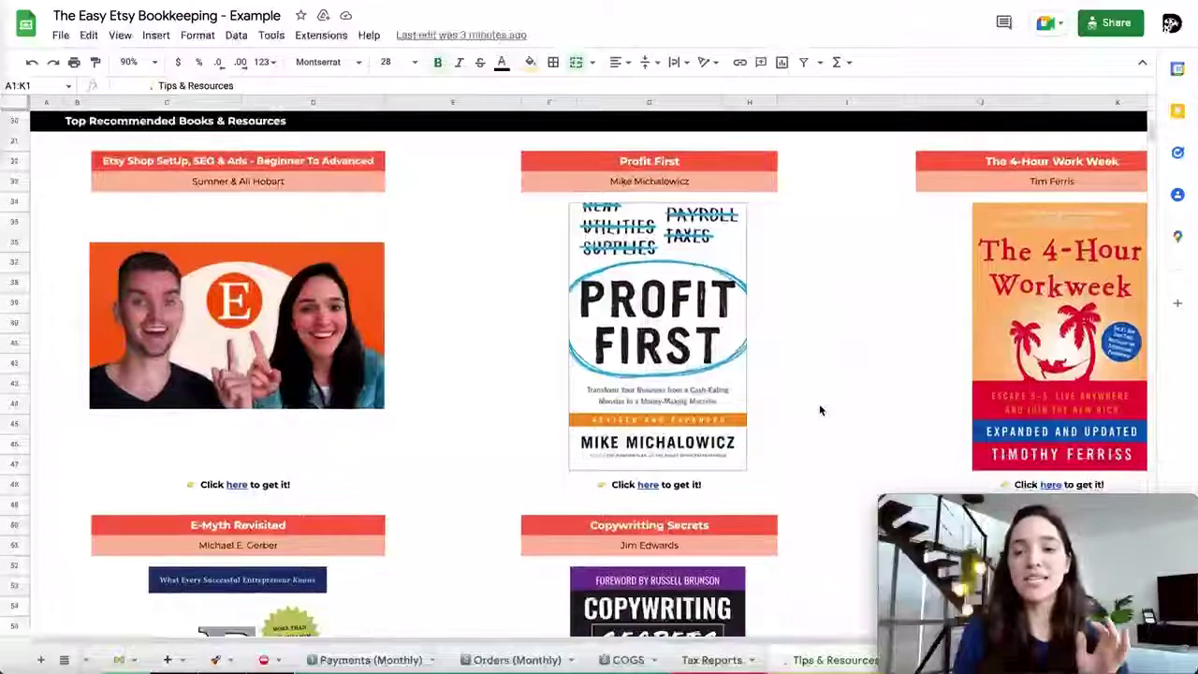
scroll(820, 409, down, 2)
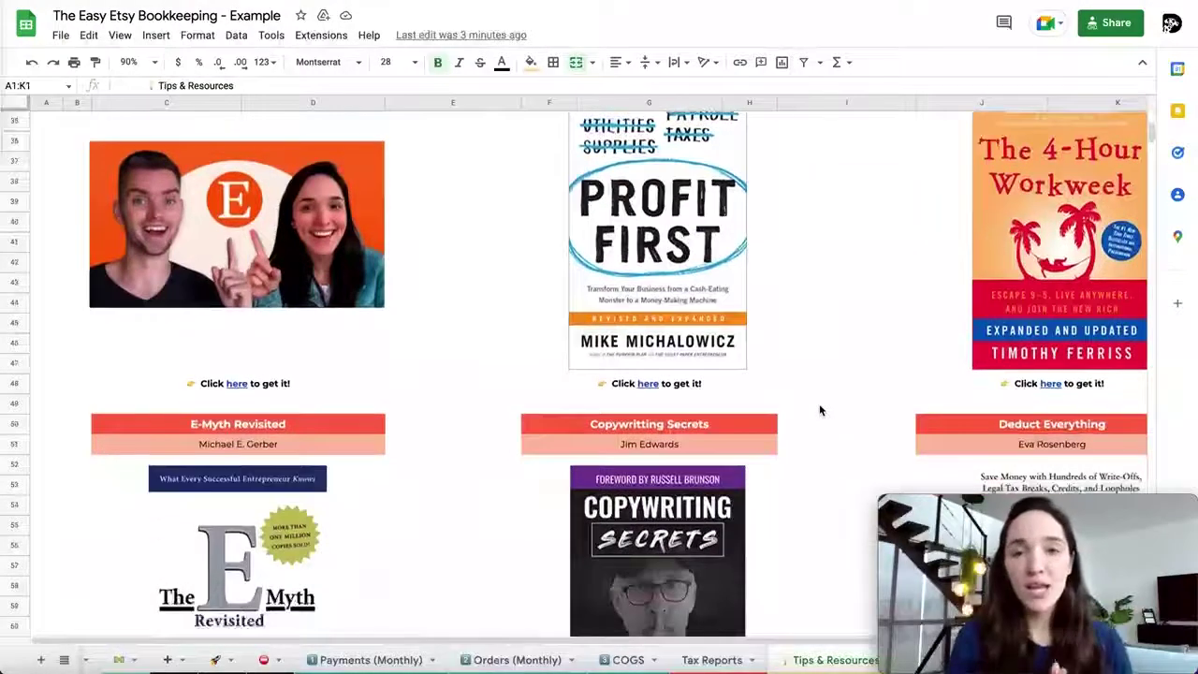